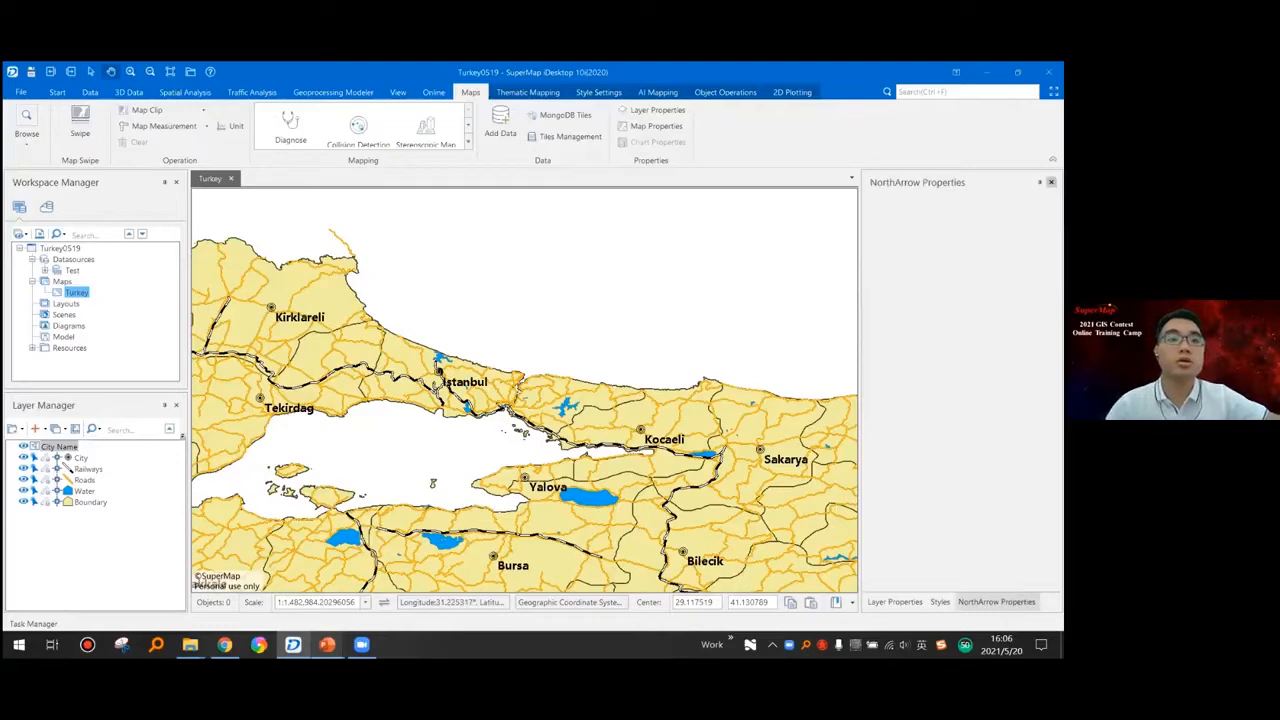
Switch to PowerPoint, end the running slide show, and display the "New a layout" slide in the Mapping Group presentation.
{"action": "left_click", "coordinate": [327, 644]}
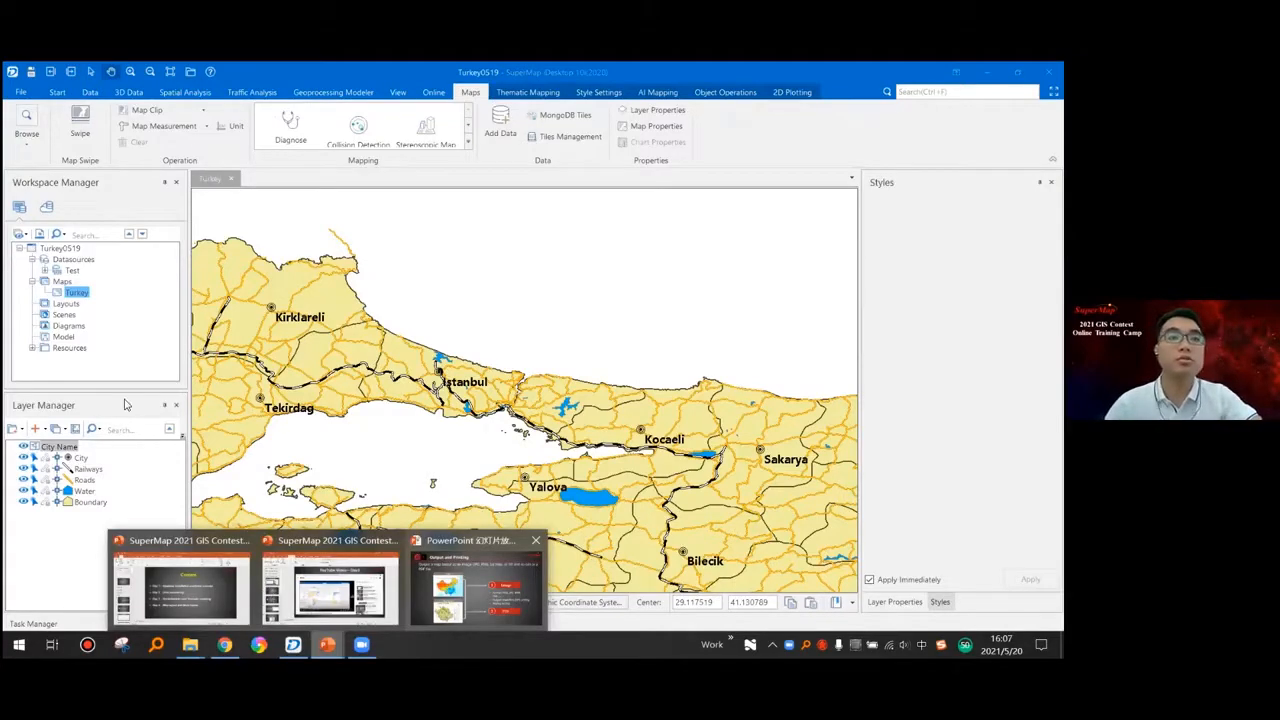
{"action": "left_click", "coordinate": [475, 588]}
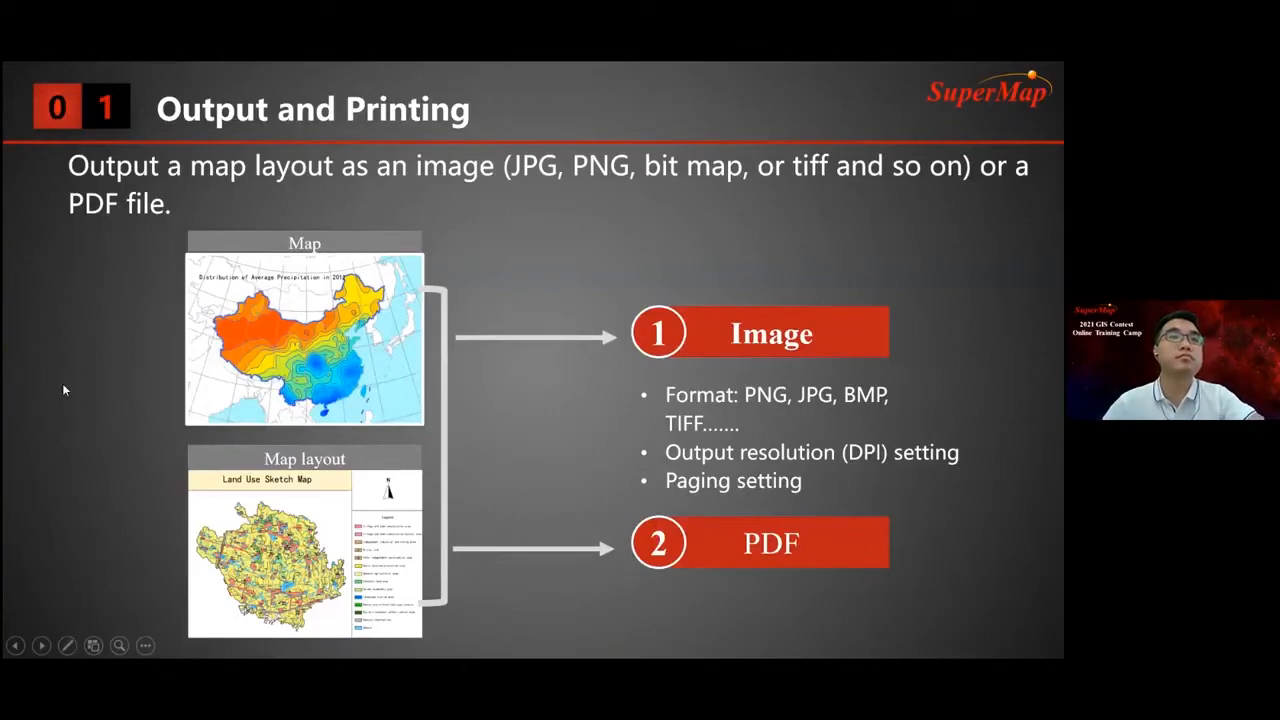
{"action": "key", "text": "Escape"}
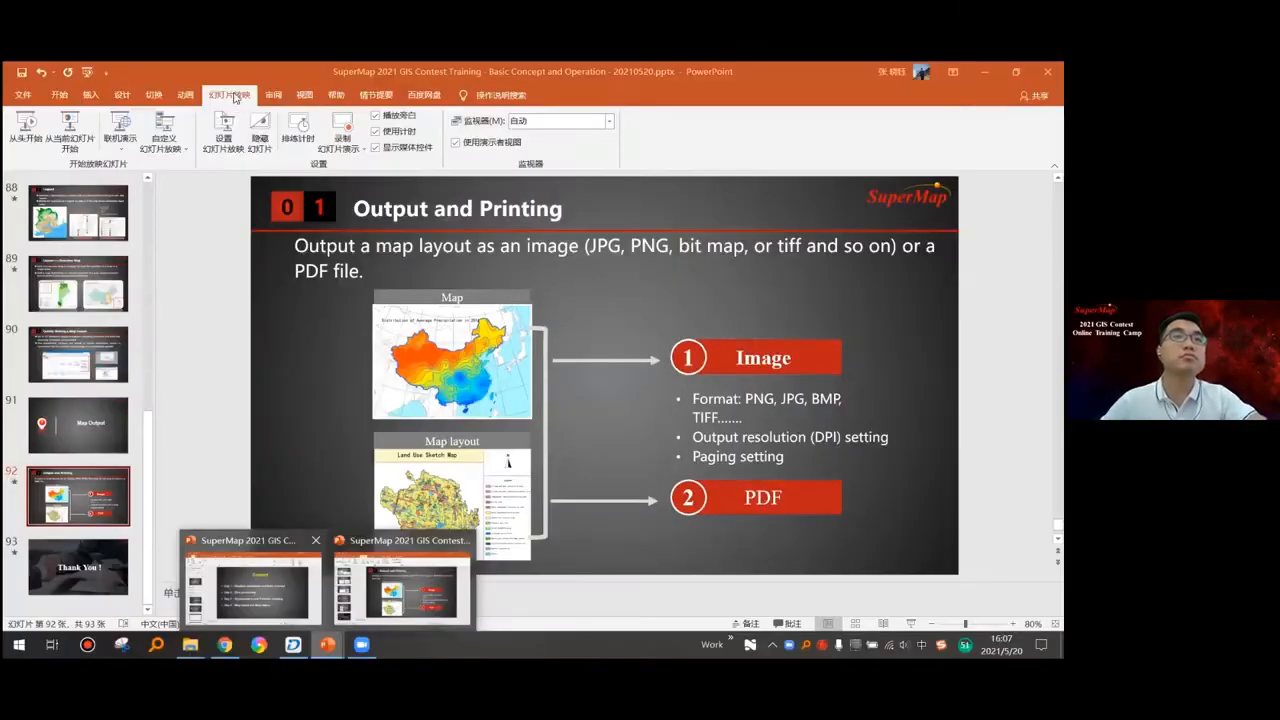
{"action": "left_click", "coordinate": [253, 588]}
{"action": "scroll", "coordinate": [96, 377], "scroll_direction": "down", "scroll_amount": 3}
{"action": "left_click", "coordinate": [92, 343]}
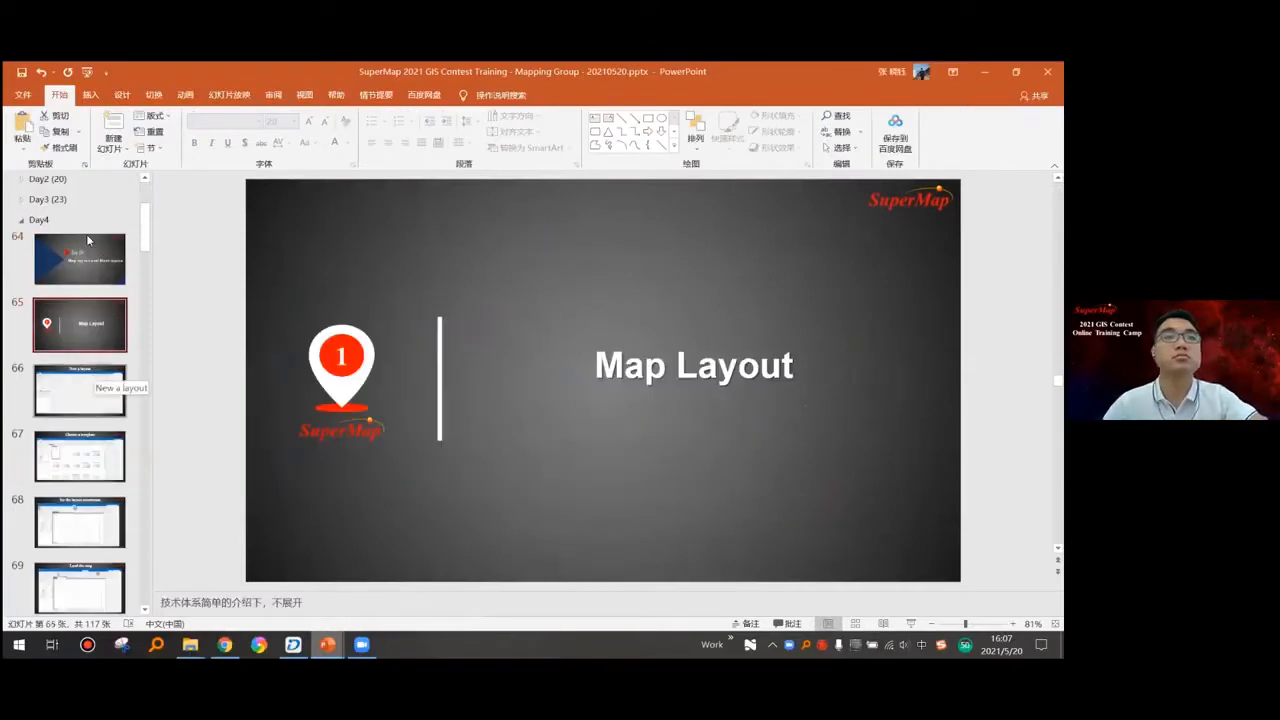
{"action": "scroll", "coordinate": [90, 258], "scroll_direction": "down", "scroll_amount": 3}
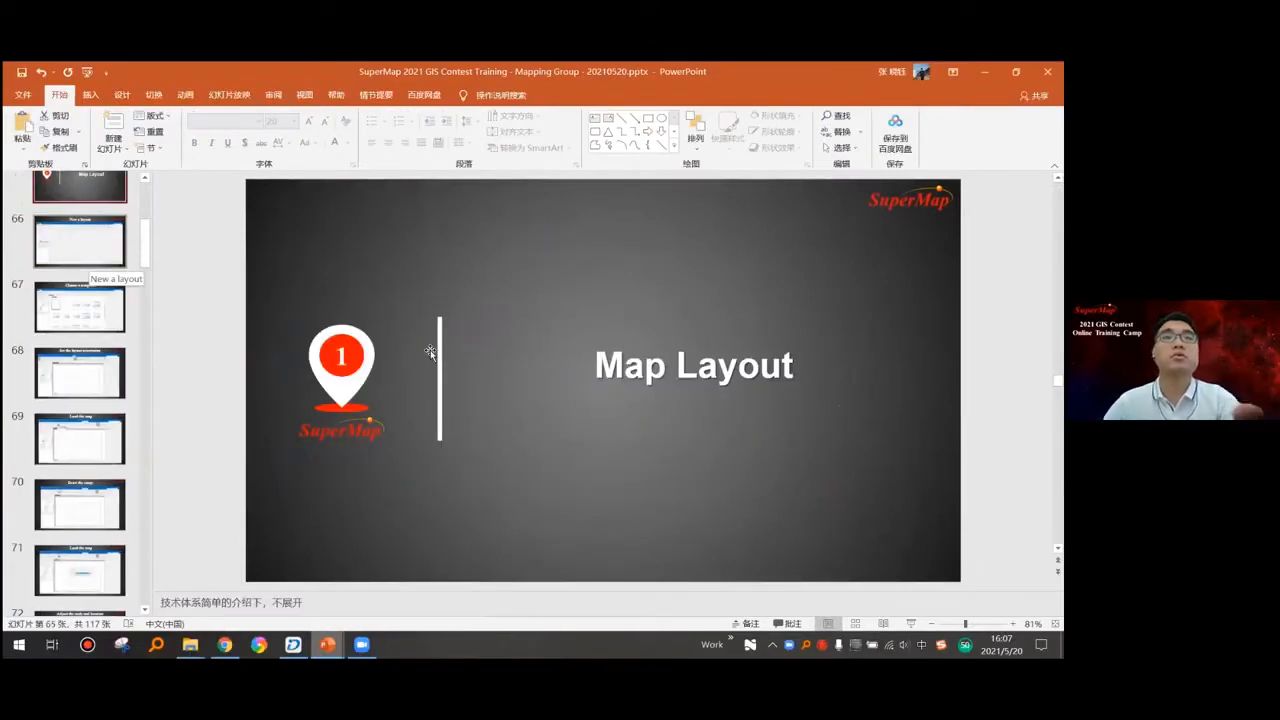
{"action": "key", "text": "Down"}
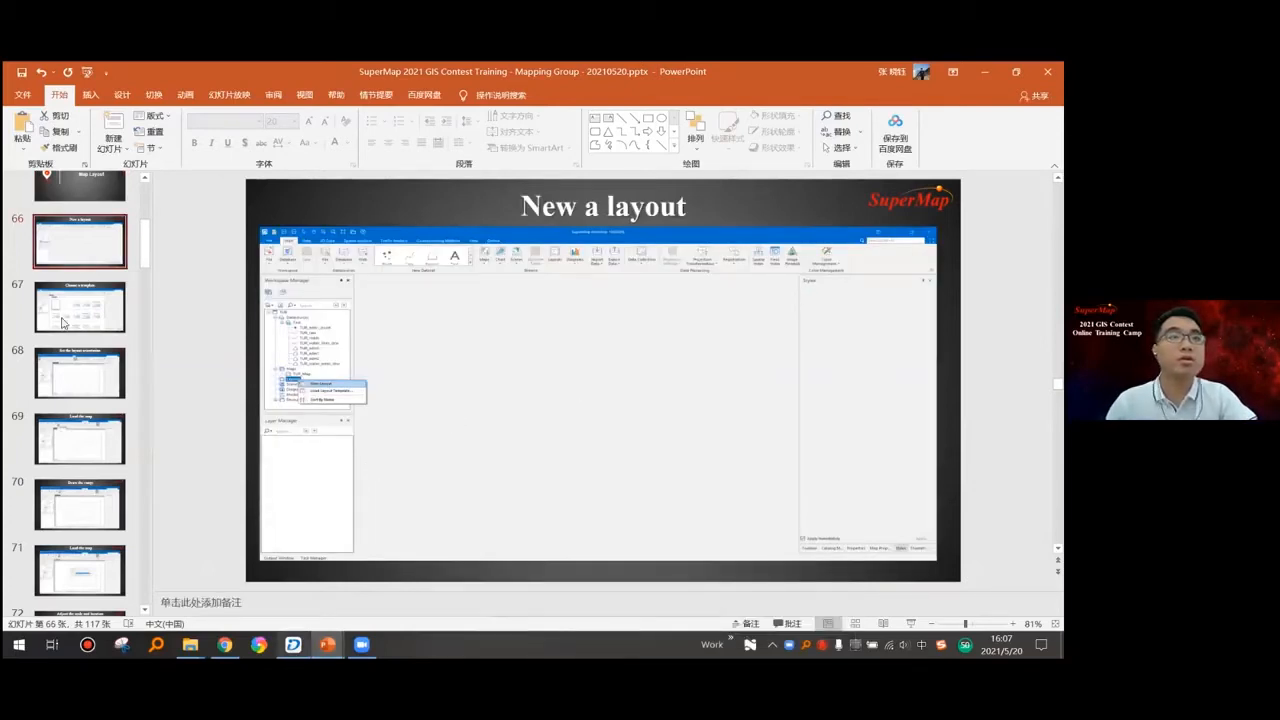
Switch to SuperMap iDesktop, close the Turkey map window, and create a new layout from the Blank Template.
{"action": "key", "text": "alt+Tab"}
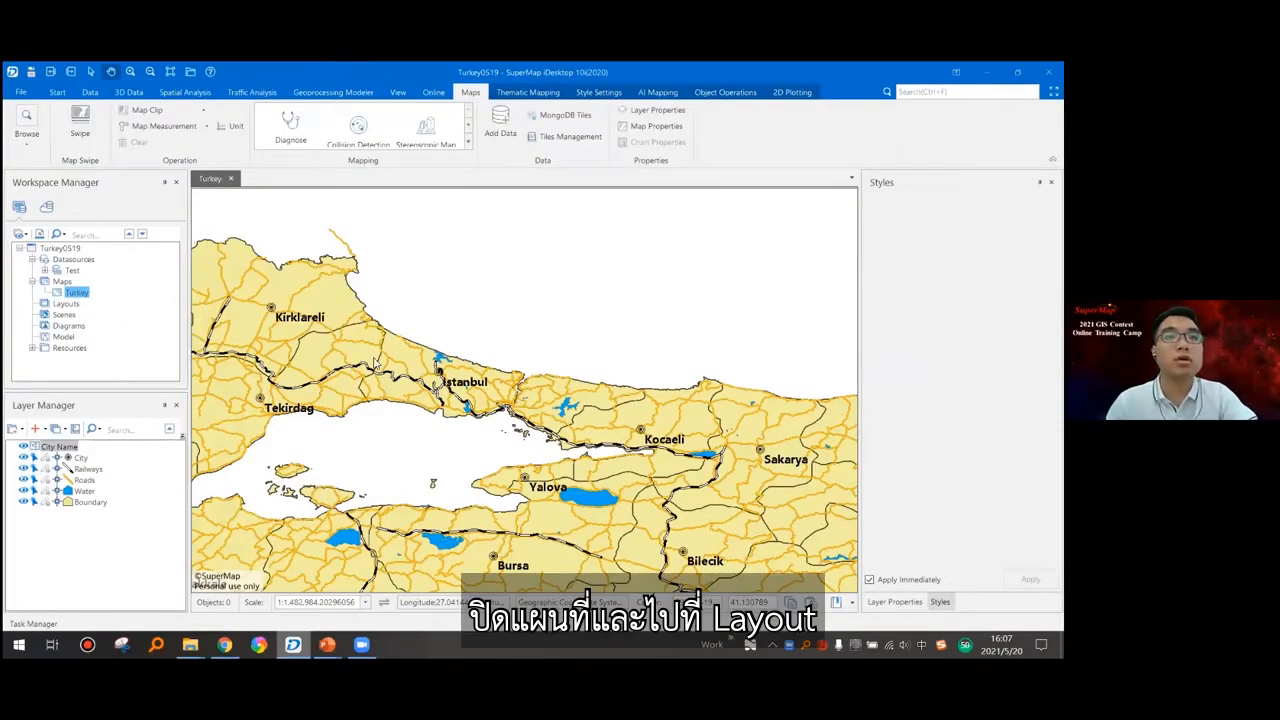
{"action": "left_click", "coordinate": [231, 179]}
{"action": "left_click", "coordinate": [66, 305]}
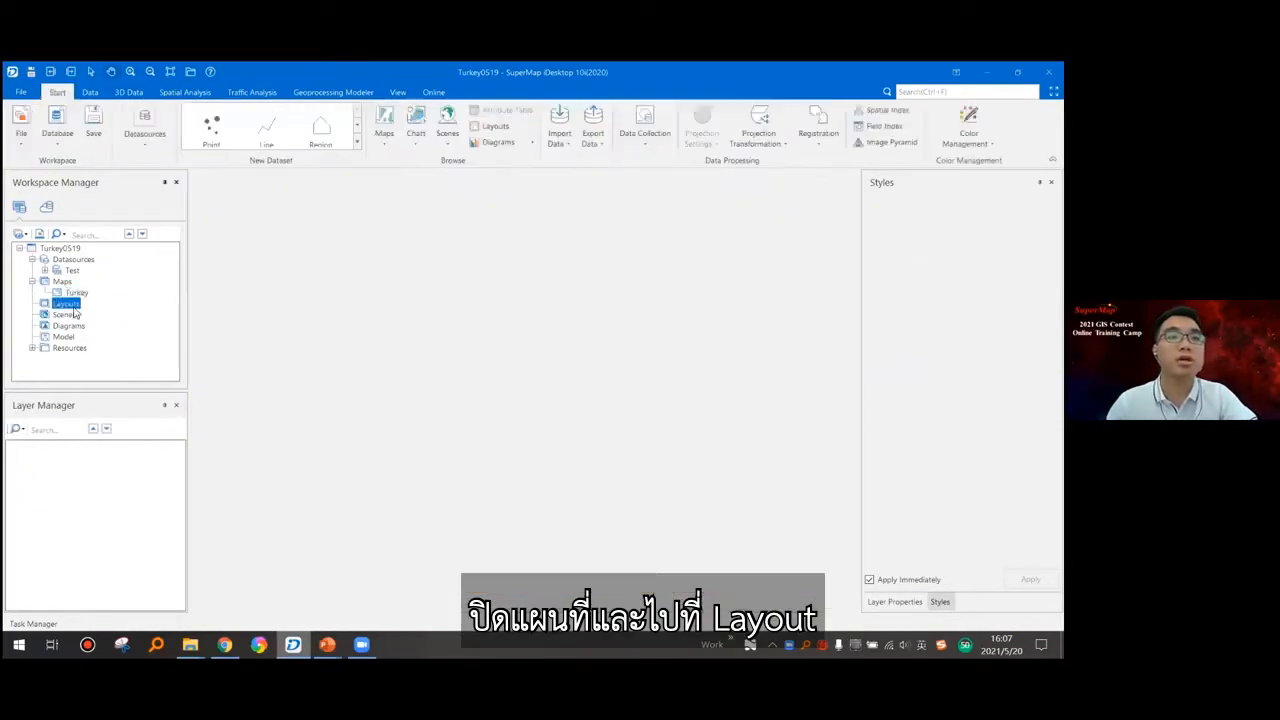
{"action": "right_click", "coordinate": [66, 310]}
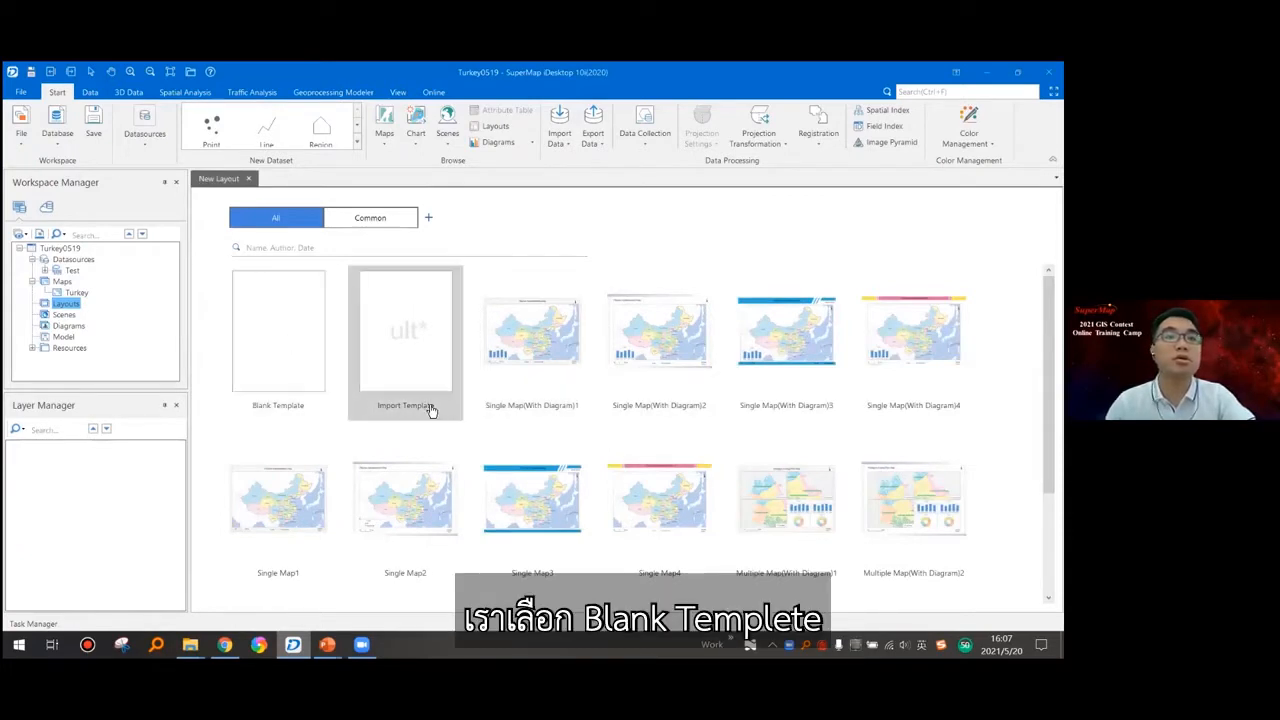
{"action": "double_click", "coordinate": [287, 376]}
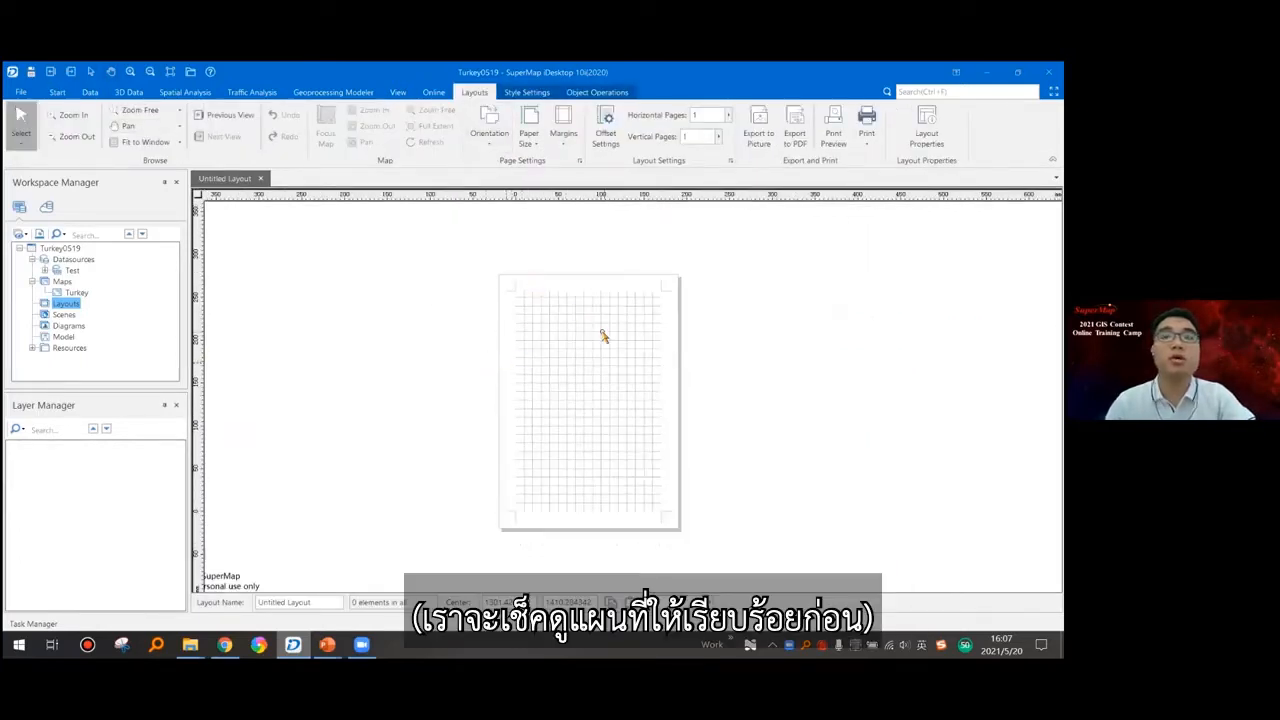
{"action": "left_click_drag", "start_coordinate": [590, 336], "coordinate": [599, 327]}
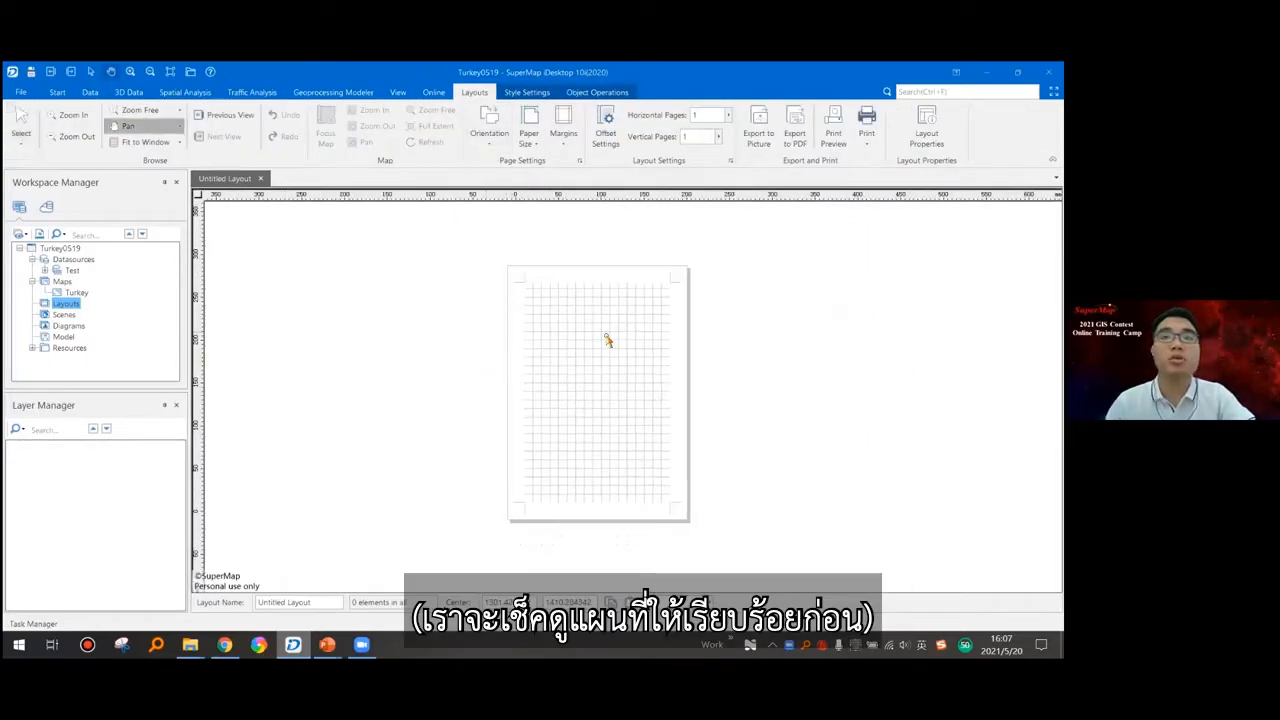
Open the Turkey map in its own window and view a wider area around Istanbul.
{"action": "left_click", "coordinate": [78, 293]}
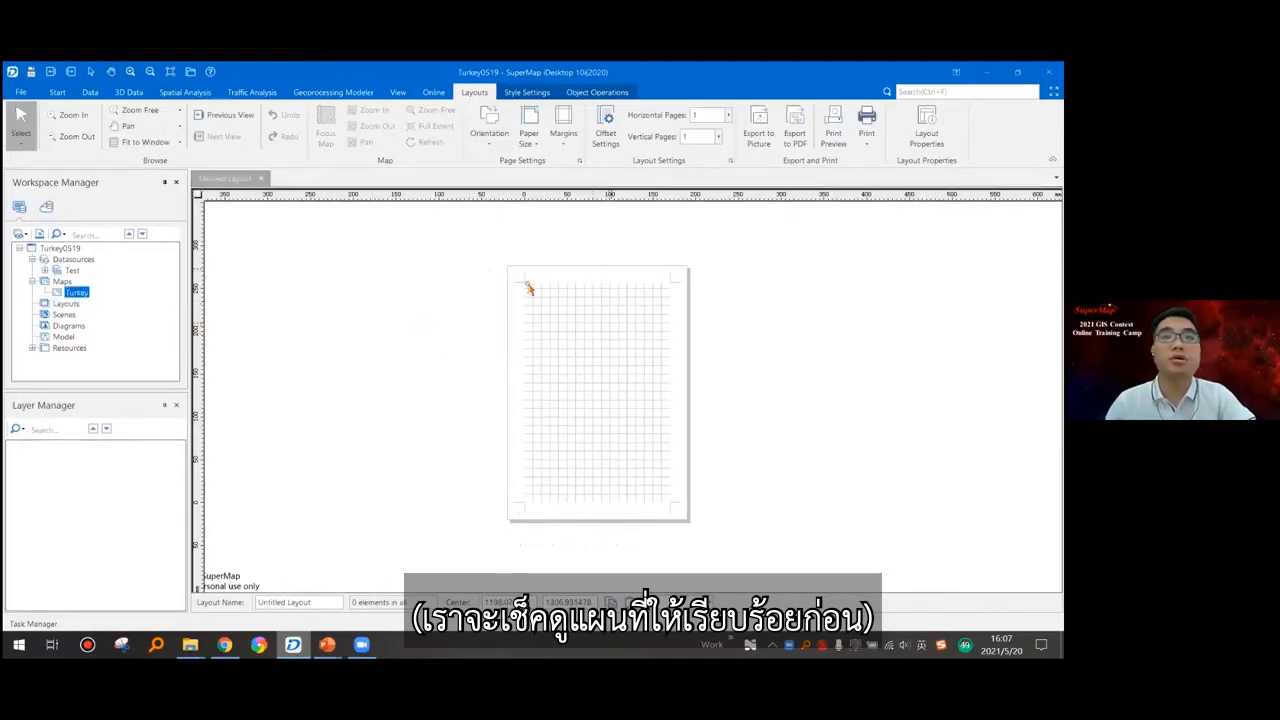
{"action": "right_click", "coordinate": [82, 295]}
{"action": "left_click", "coordinate": [121, 295]}
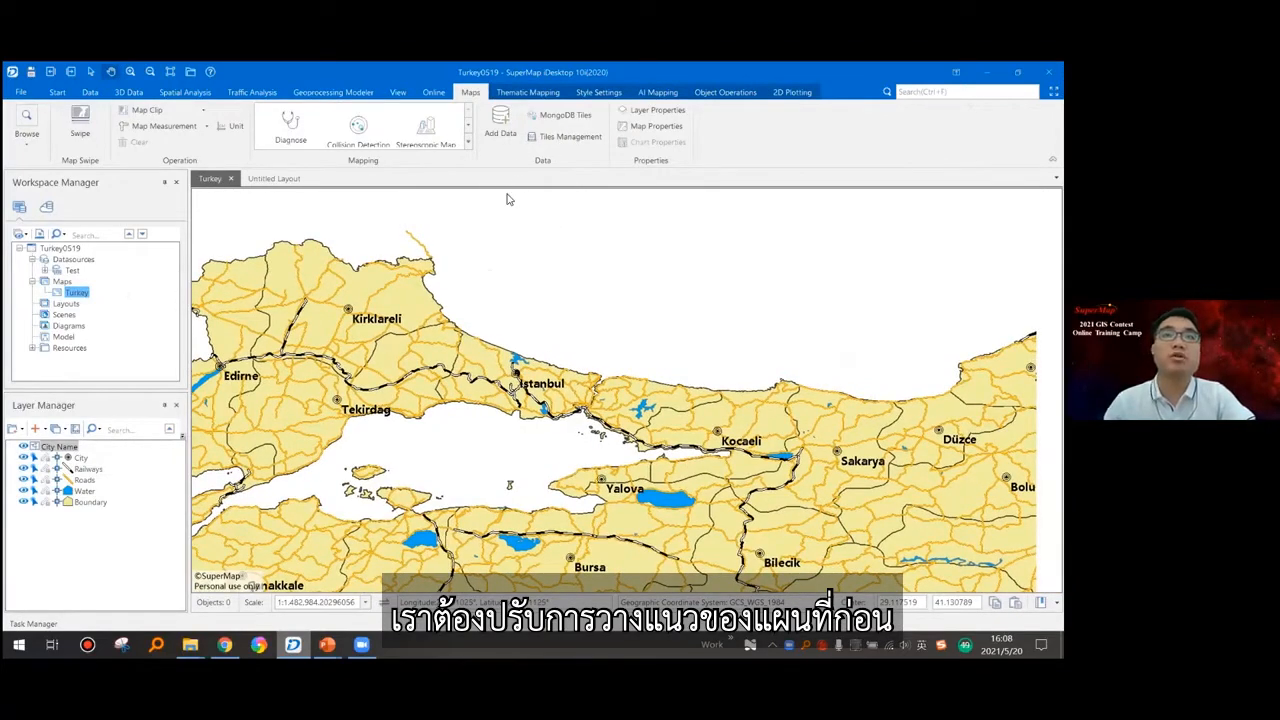
{"action": "scroll", "coordinate": [508, 199], "scroll_direction": "down", "scroll_amount": 1}
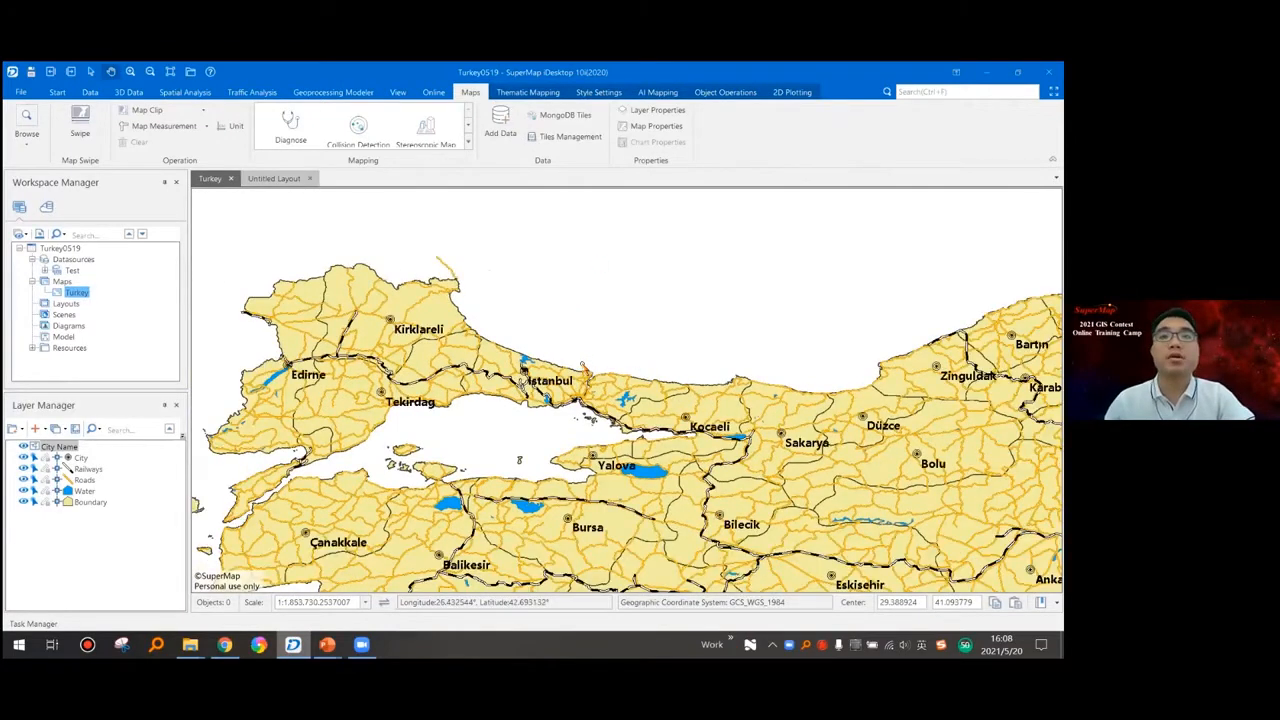
Return to the untitled layout and set its page orientation to landscape.
{"action": "left_click", "coordinate": [274, 179]}
{"action": "scroll", "coordinate": [552, 345], "scroll_direction": "up", "scroll_amount": 2}
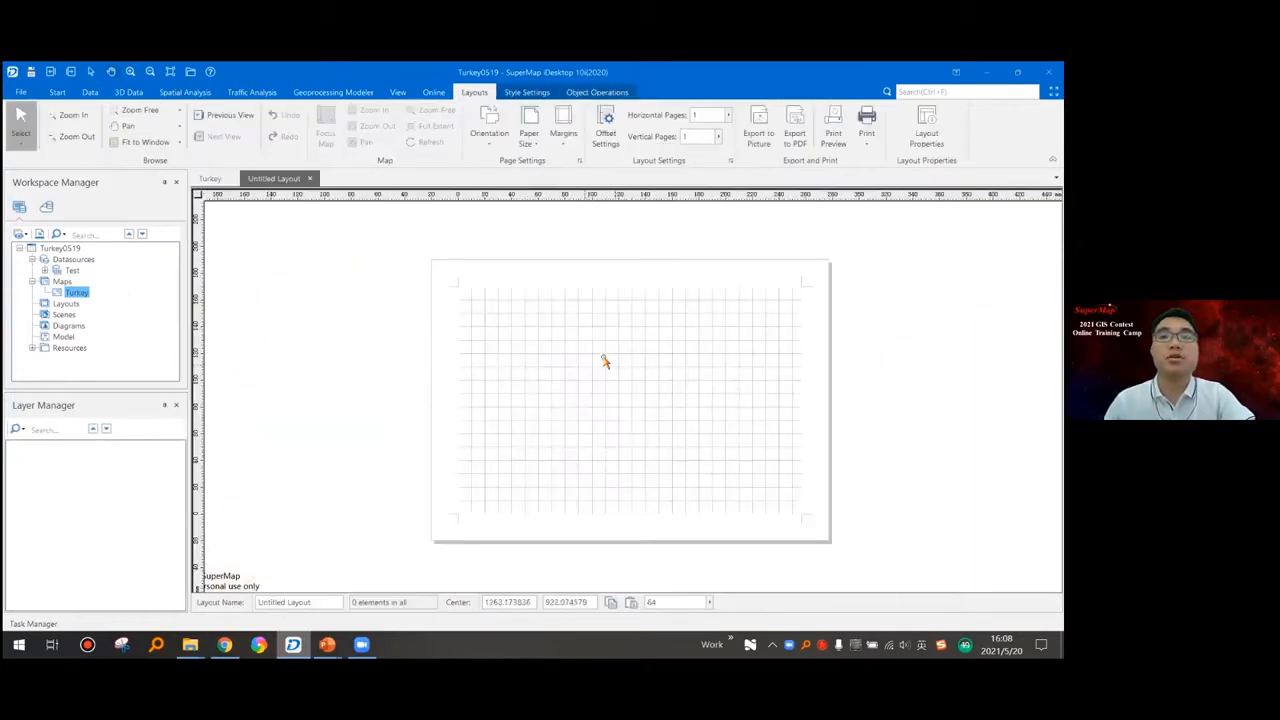
{"action": "left_click_drag", "start_coordinate": [483, 296], "coordinate": [465, 298]}
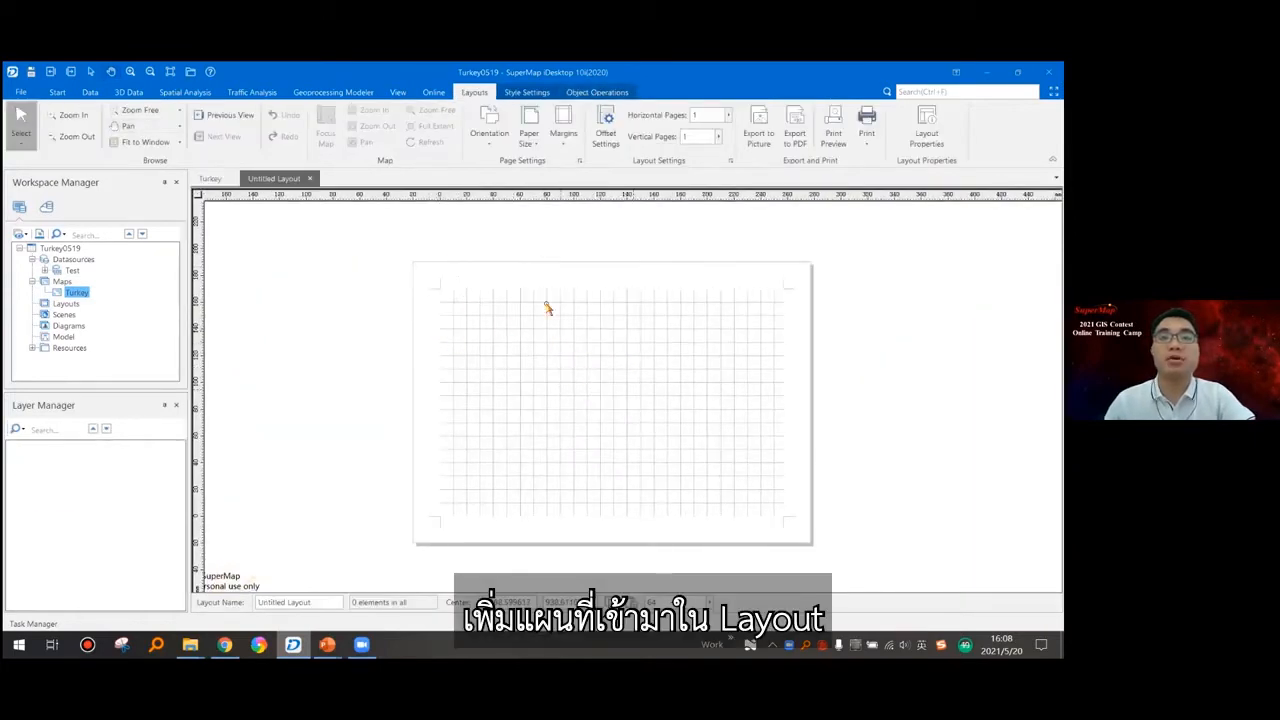
{"action": "scroll", "coordinate": [418, 288], "scroll_direction": "up", "scroll_amount": 1}
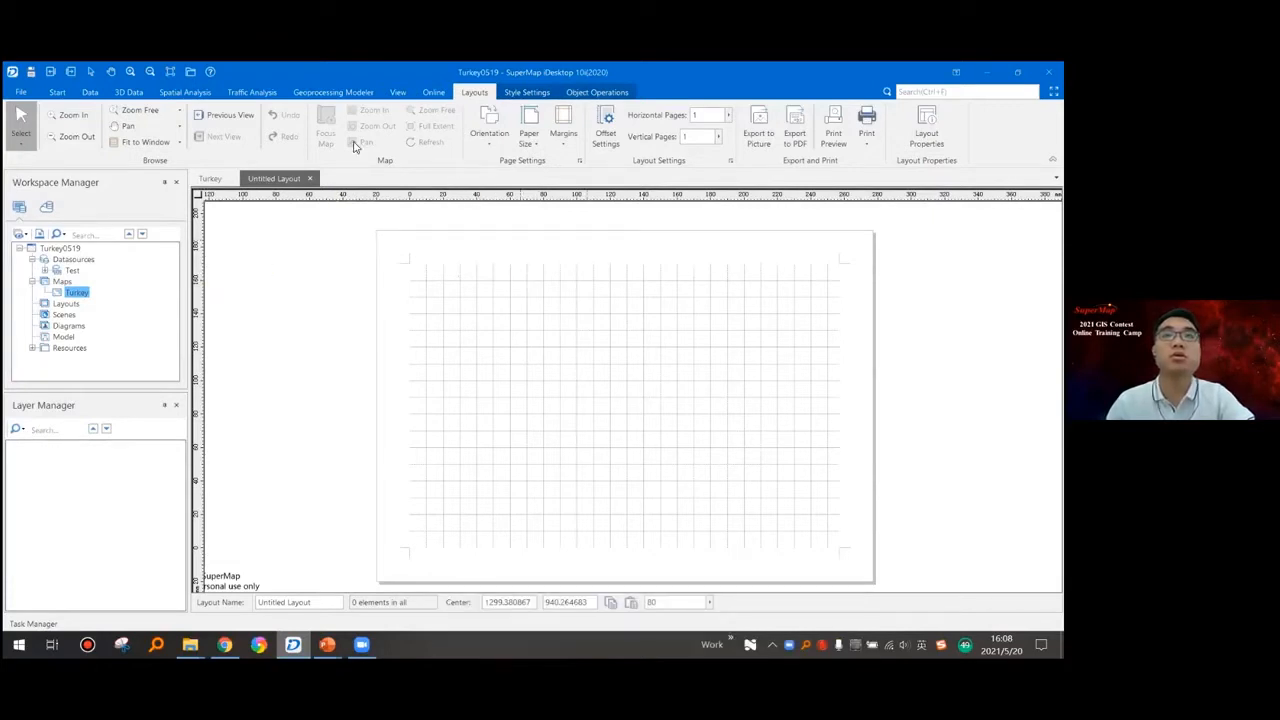
Draw a rectangular map frame about 213 by 135 mm on the layout page and fill it with the Turkey map.
{"action": "left_click", "coordinate": [600, 94]}
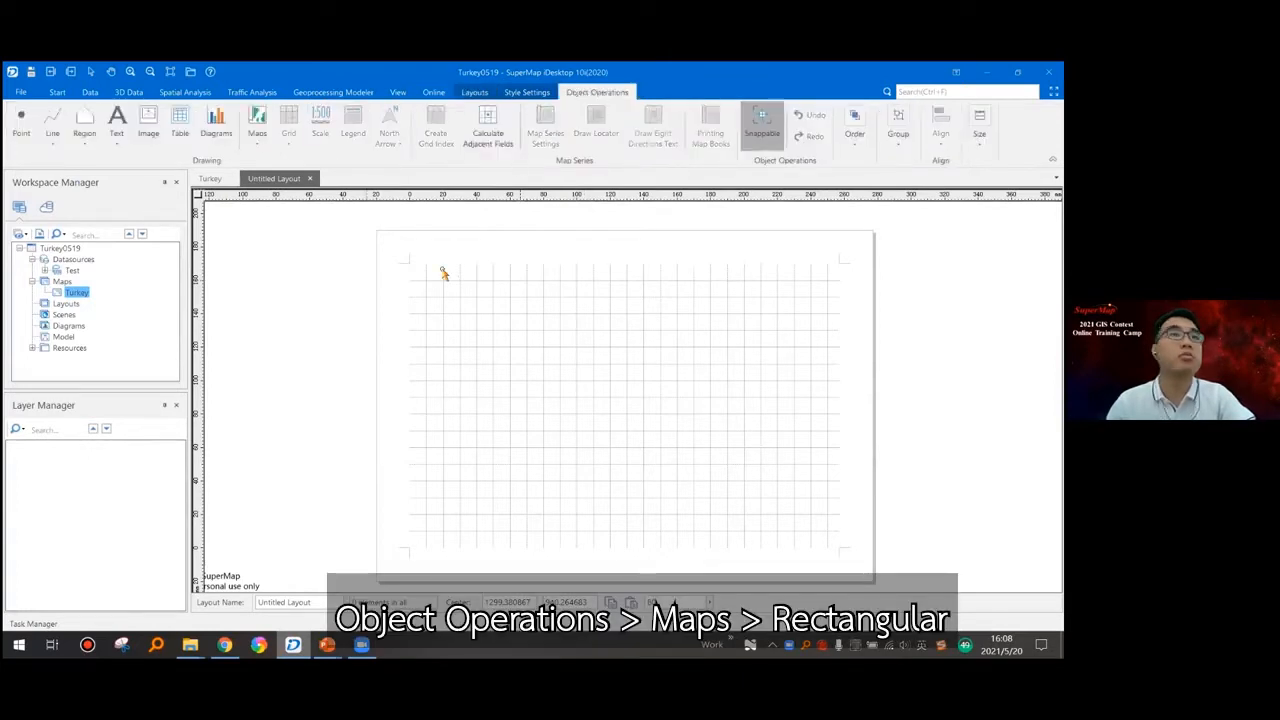
{"action": "left_click_drag", "start_coordinate": [518, 307], "coordinate": [512, 296]}
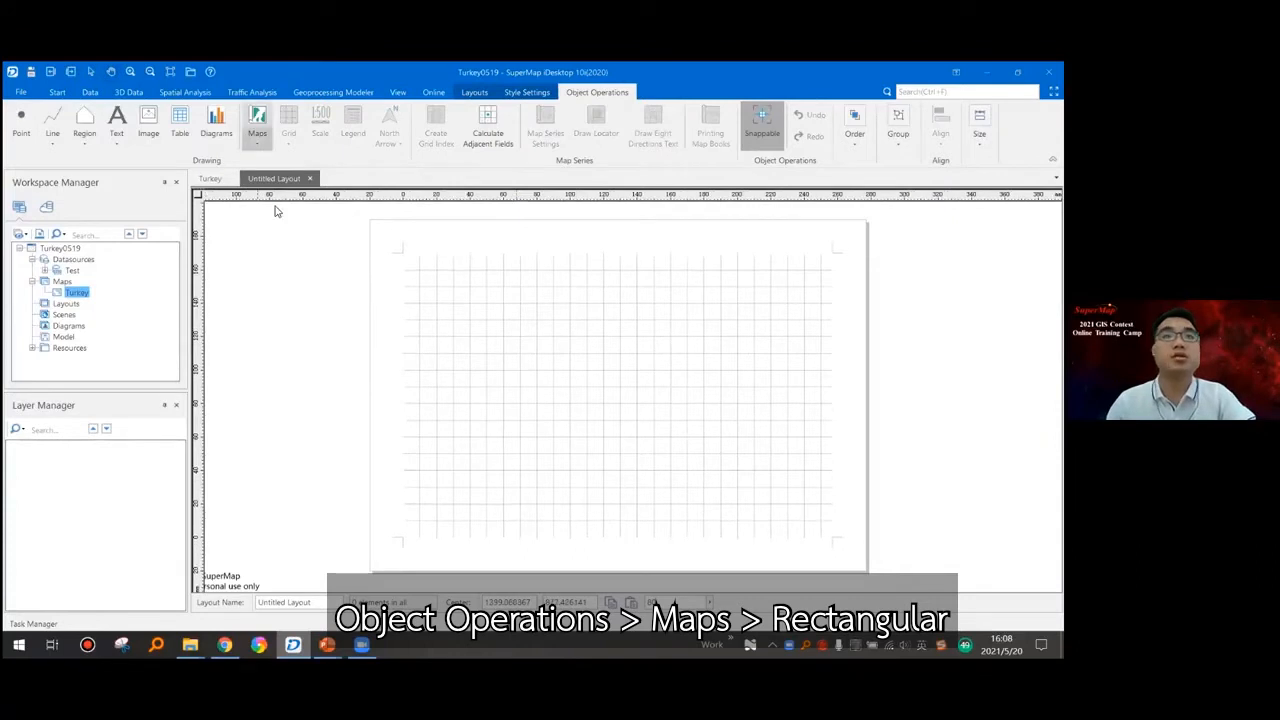
{"action": "left_click", "coordinate": [259, 146]}
{"action": "left_click", "coordinate": [273, 168]}
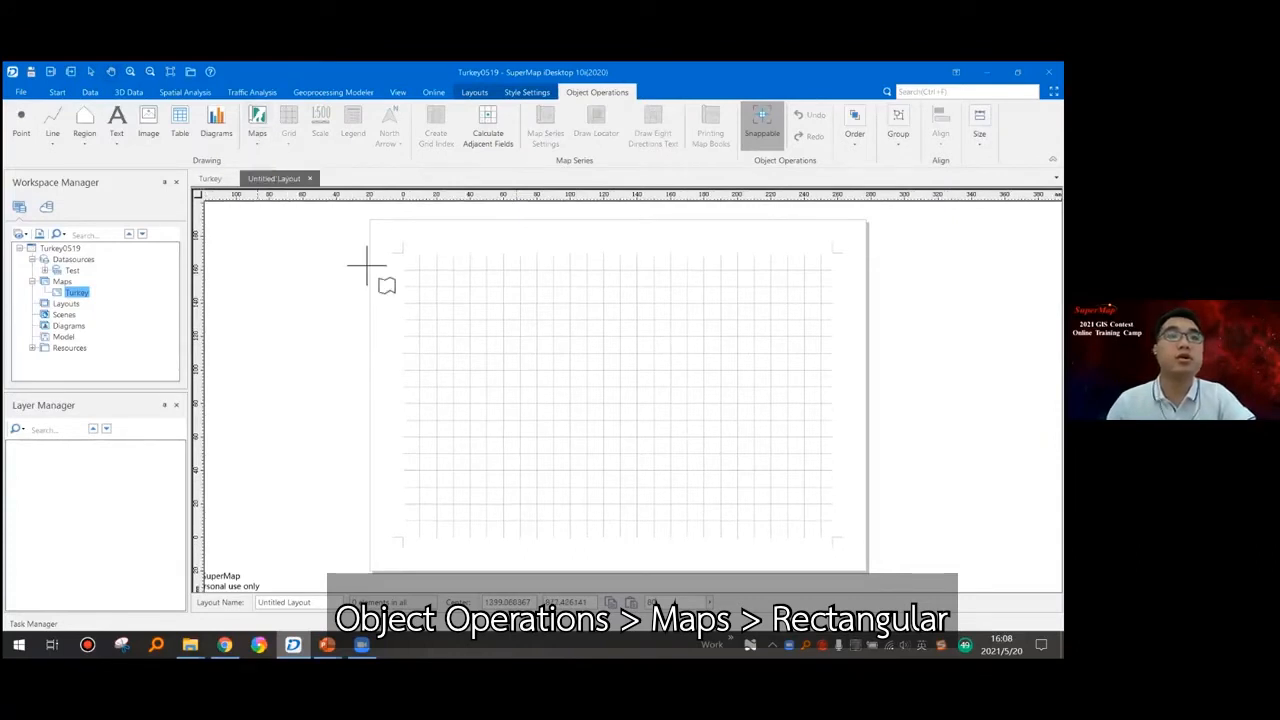
{"action": "left_click", "coordinate": [258, 150]}
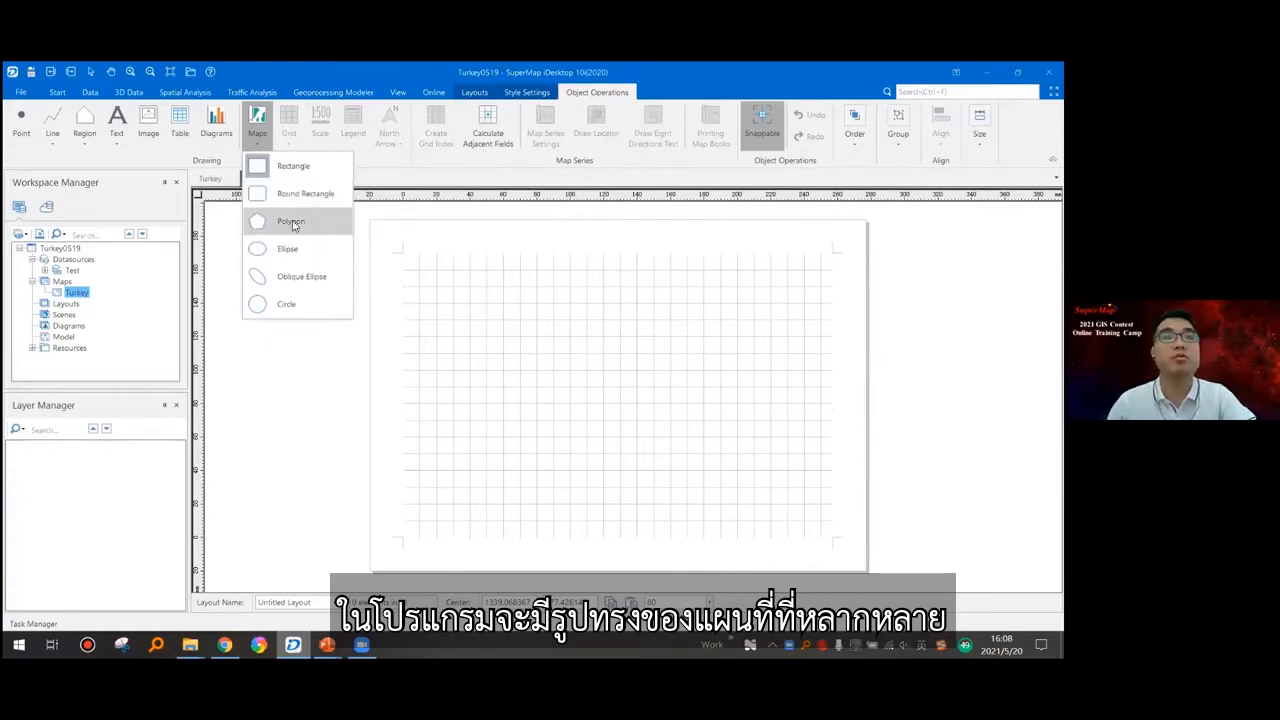
{"action": "left_click_drag", "start_coordinate": [438, 300], "coordinate": [795, 526]}
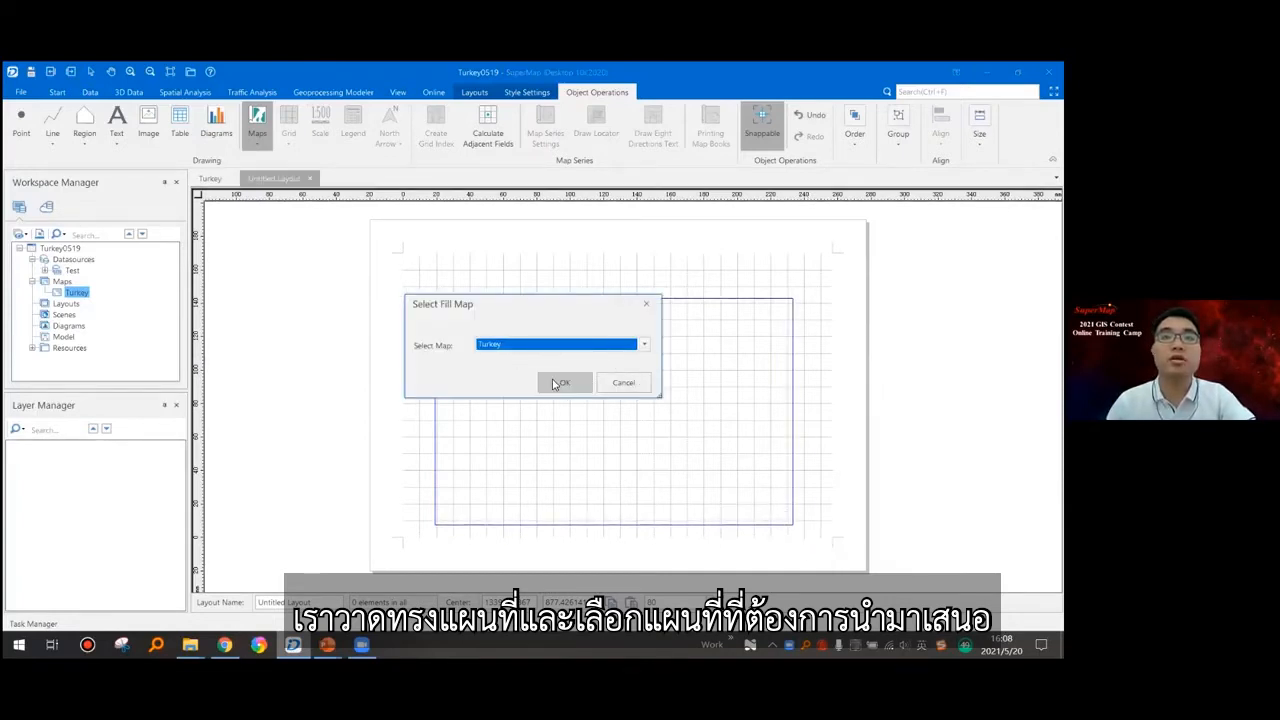
{"action": "left_click", "coordinate": [562, 383]}
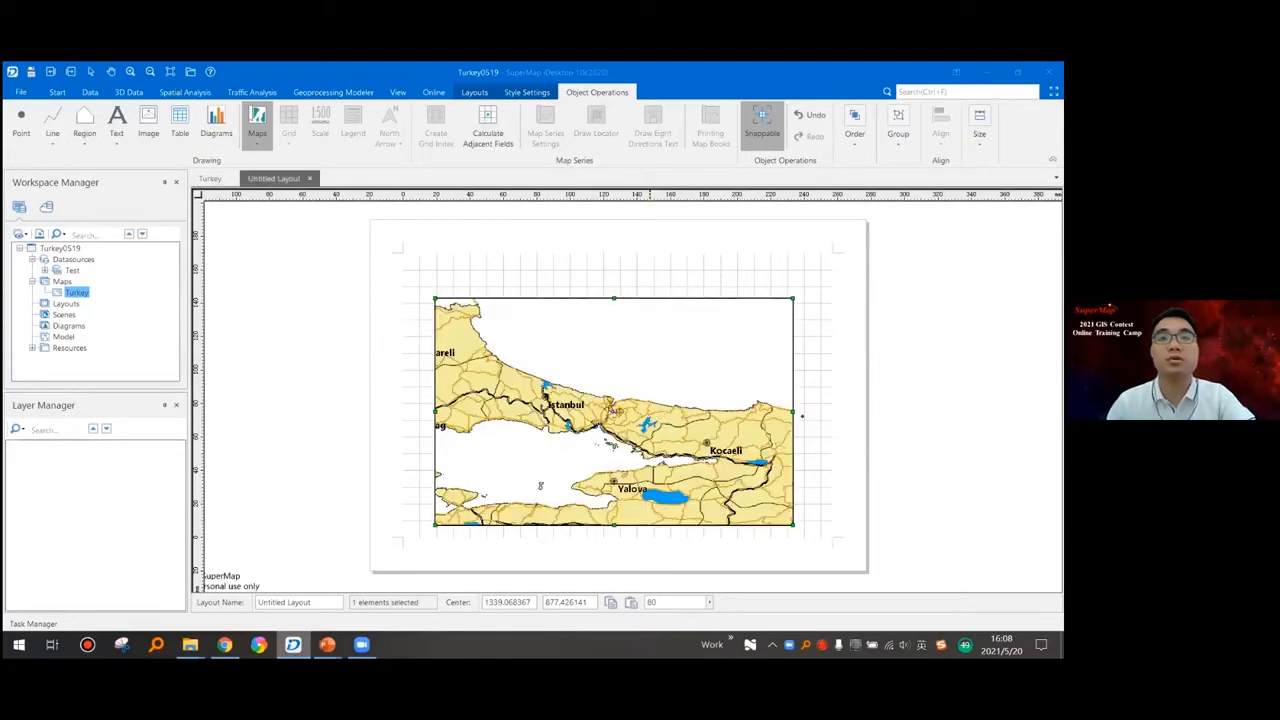
Enlarge the map frame to about 225 by 140 mm and center it on the layout page.
{"action": "left_click_drag", "start_coordinate": [644, 352], "coordinate": [622, 365]}
{"action": "left_click_drag", "start_coordinate": [627, 351], "coordinate": [623, 332]}
{"action": "left_click_drag", "start_coordinate": [772, 511], "coordinate": [788, 521]}
{"action": "left_click_drag", "start_coordinate": [739, 453], "coordinate": [718, 416]}
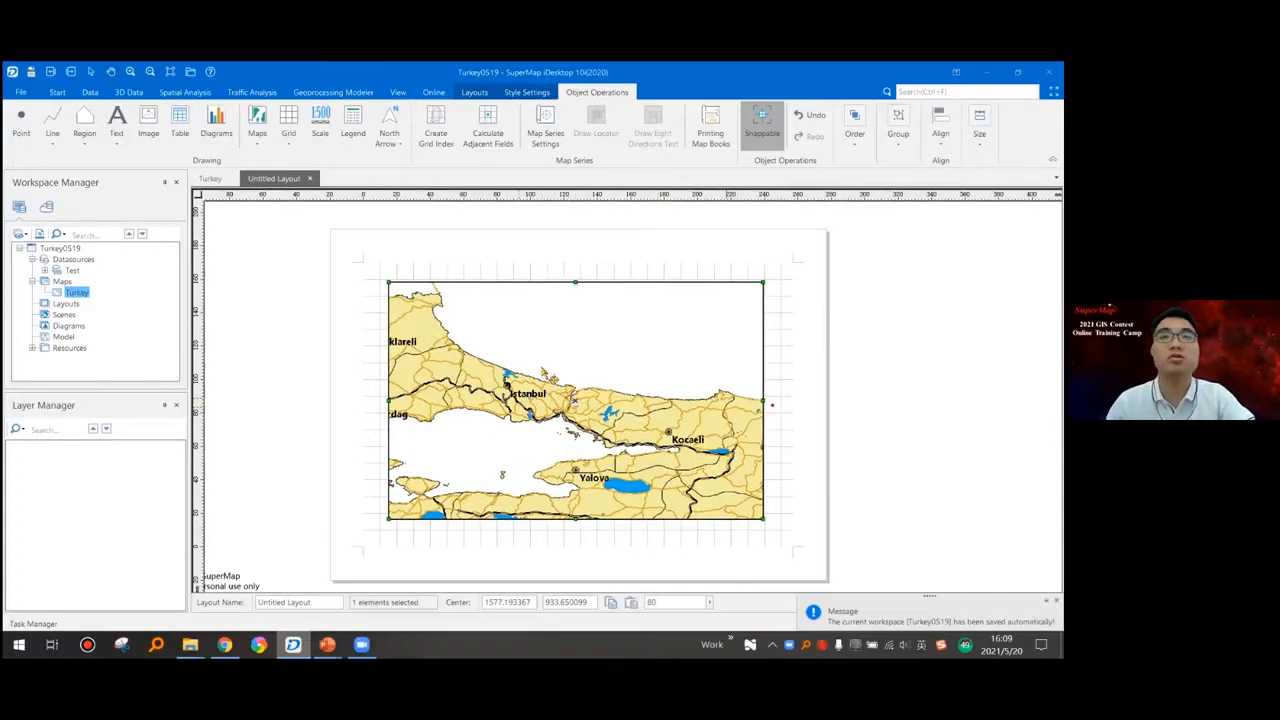
Focus the map inside the frame, reduce its scale so that Kirklareli, Bursa and Sakarya fit, and leave Focus Map mode.
{"action": "left_click", "coordinate": [474, 92]}
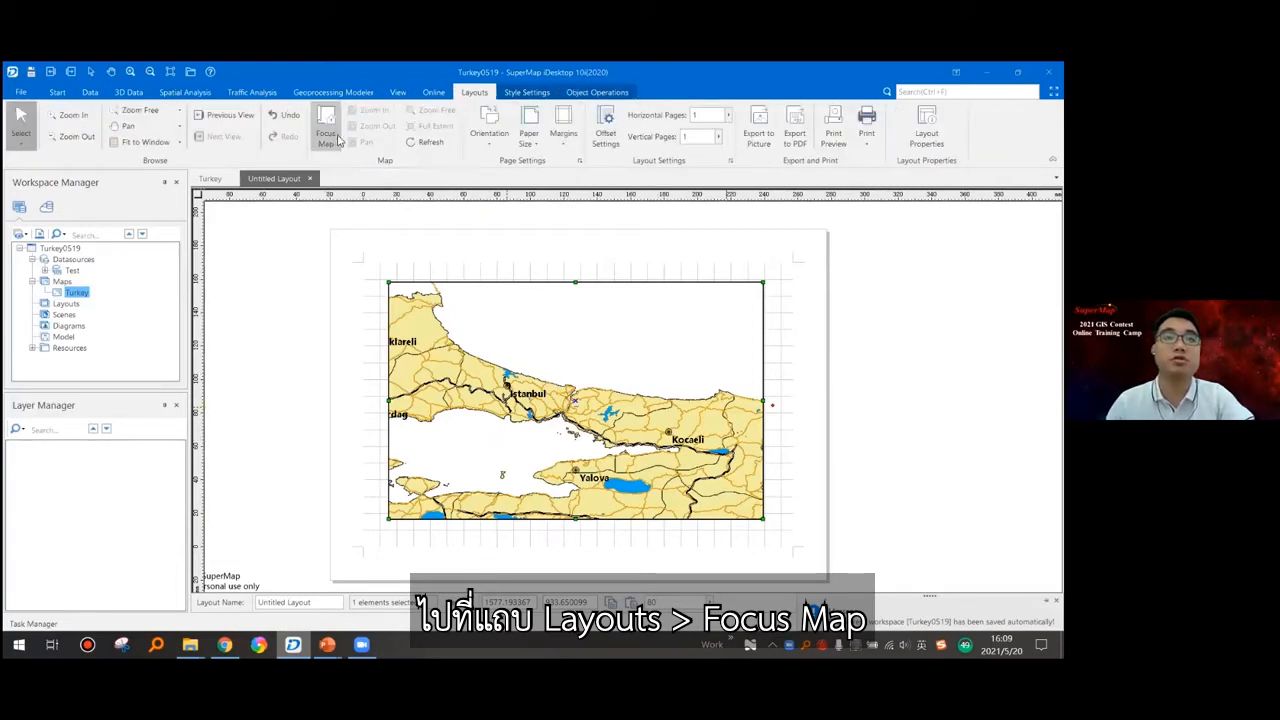
{"action": "left_click", "coordinate": [331, 145]}
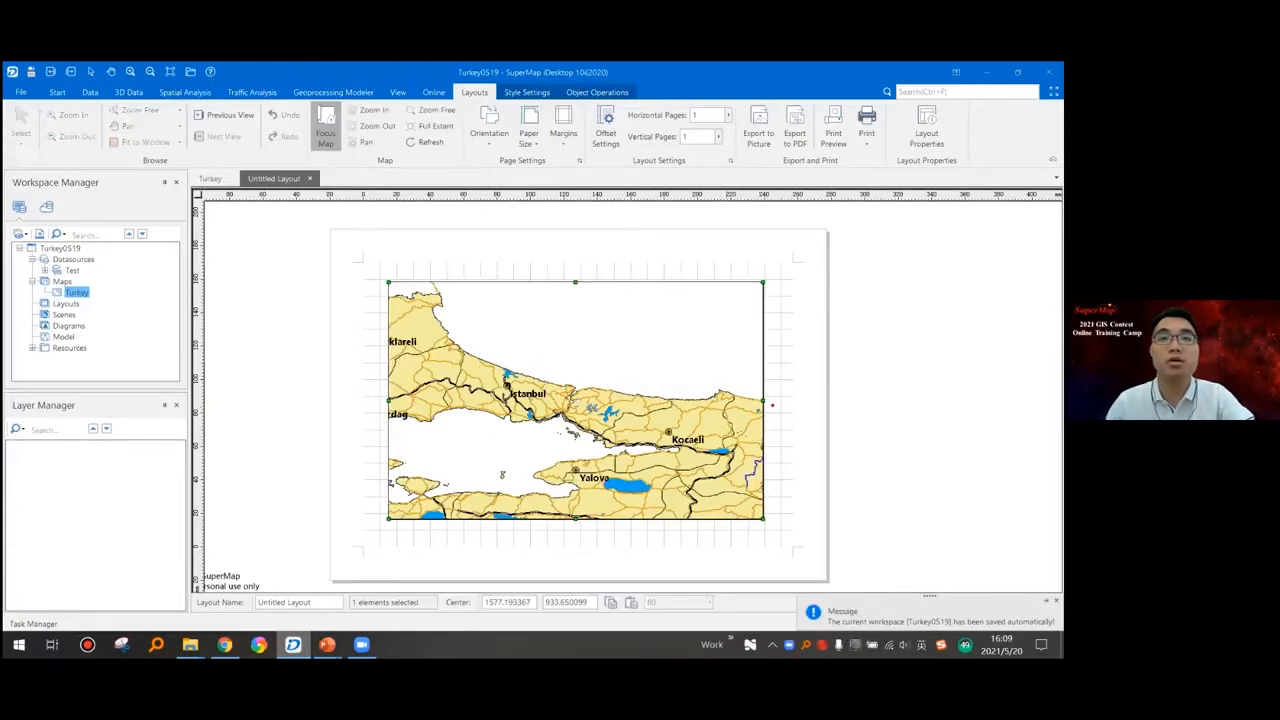
{"action": "scroll", "coordinate": [575, 400], "scroll_direction": "down", "scroll_amount": 1}
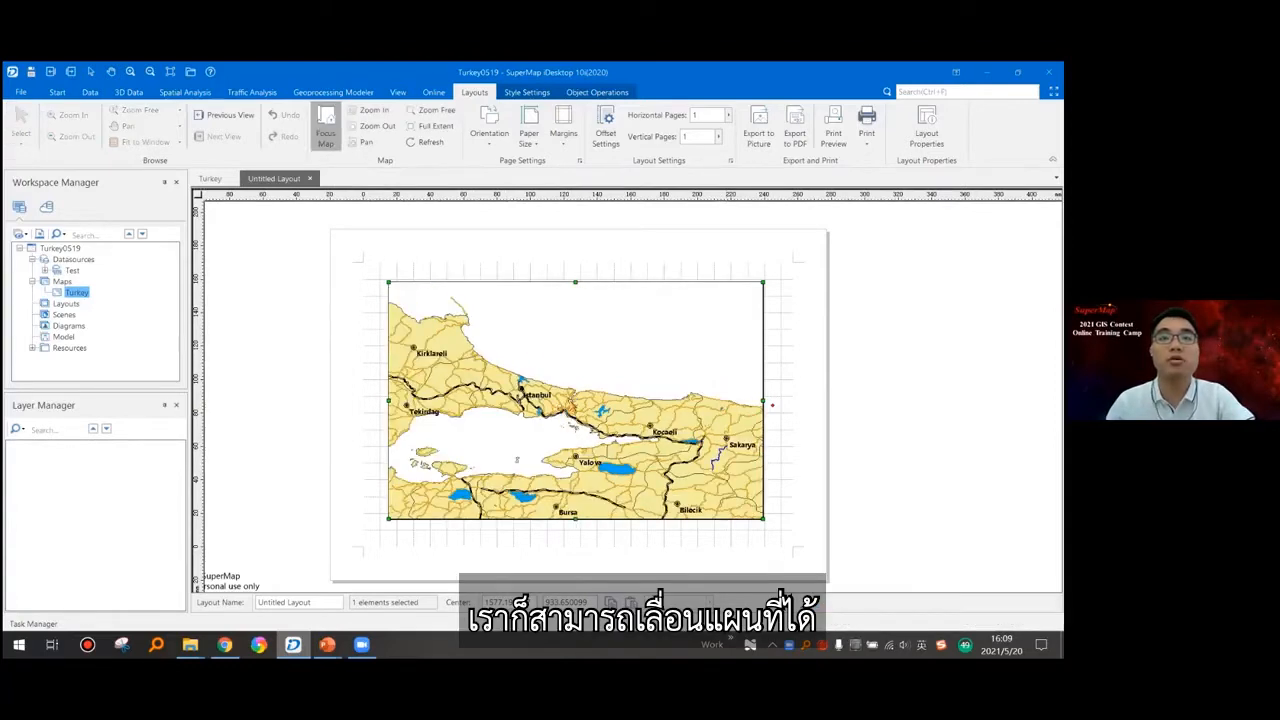
{"action": "scroll", "coordinate": [572, 404], "scroll_direction": "up", "scroll_amount": 1}
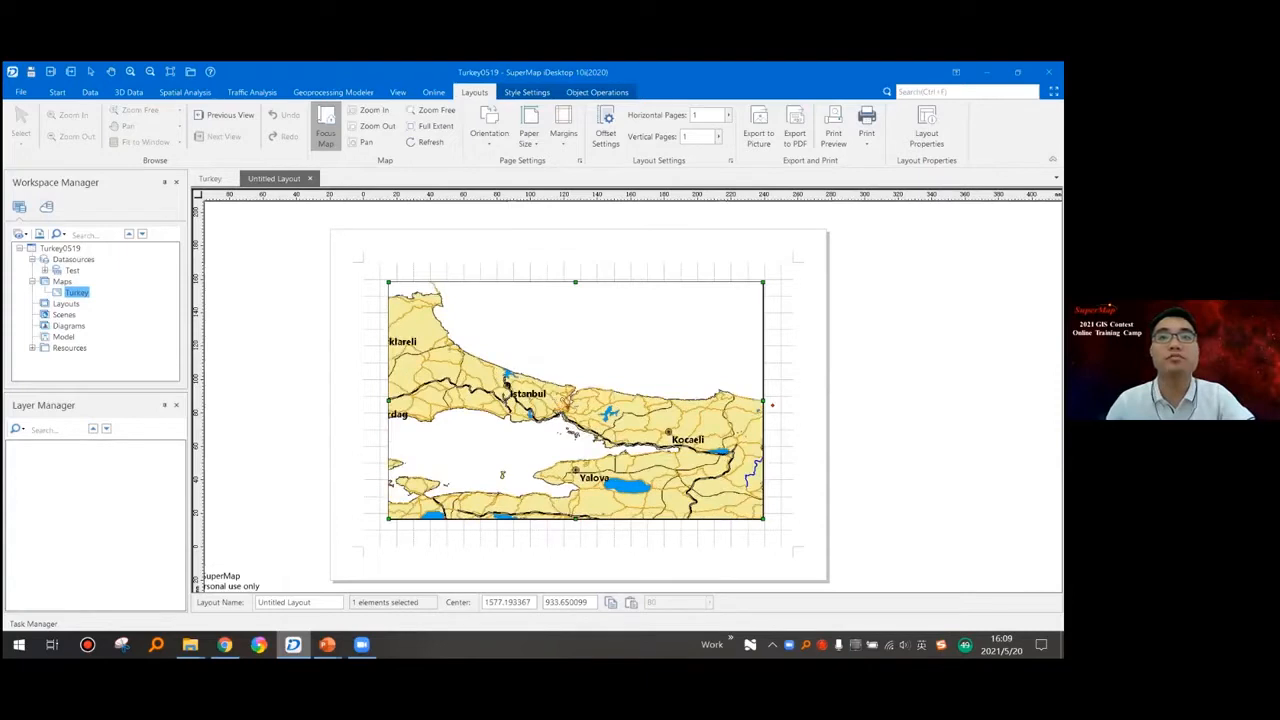
{"action": "scroll", "coordinate": [570, 404], "scroll_direction": "down", "scroll_amount": 1}
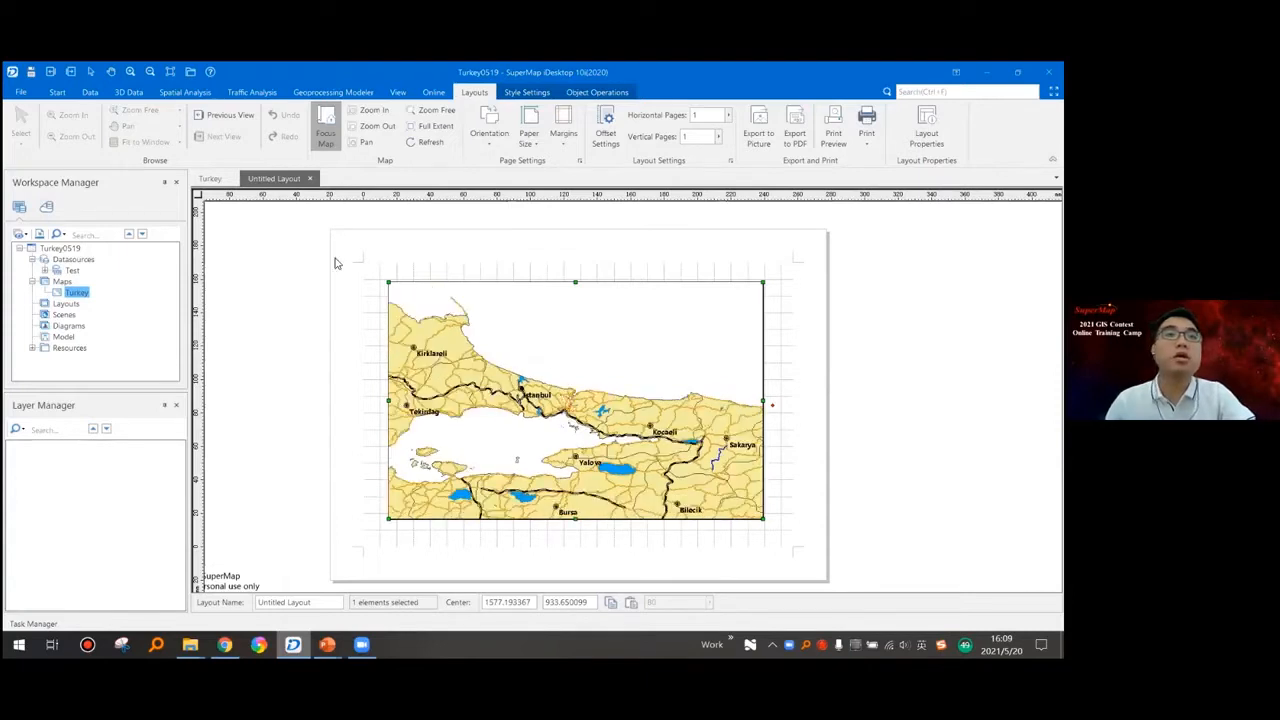
{"action": "left_click", "coordinate": [330, 135]}
{"action": "left_click", "coordinate": [798, 355]}
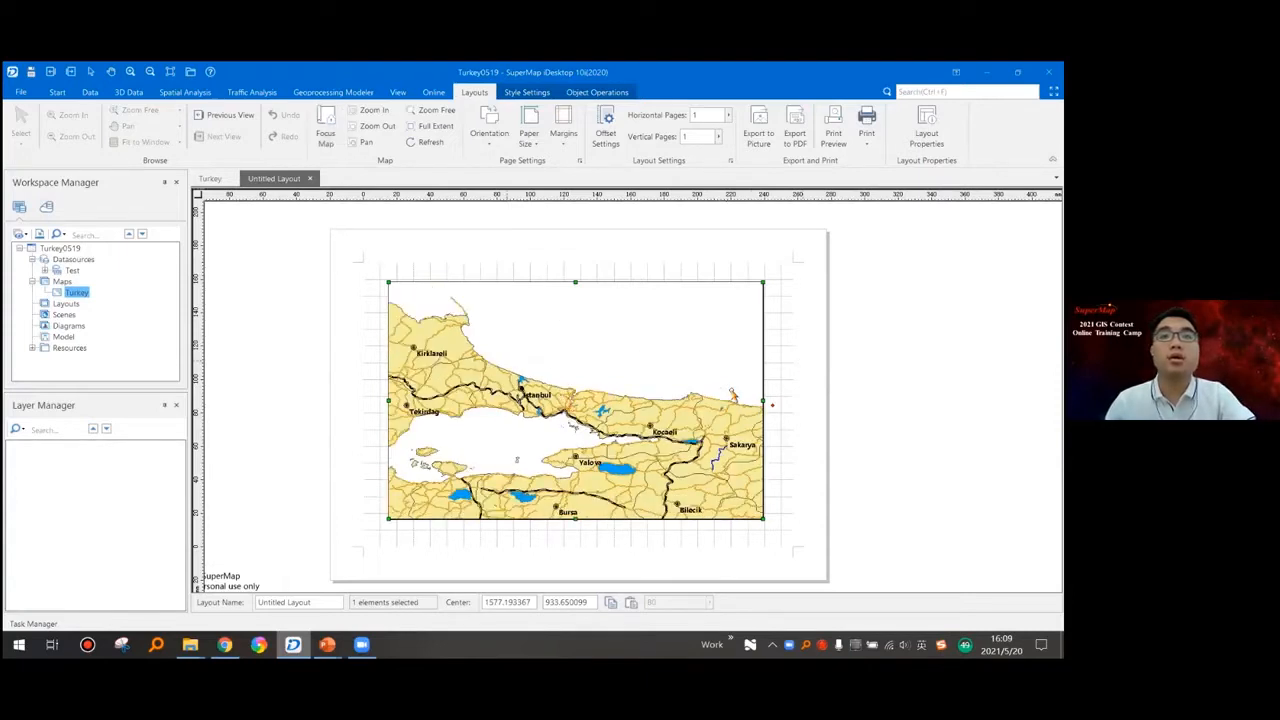
{"action": "left_click", "coordinate": [683, 356]}
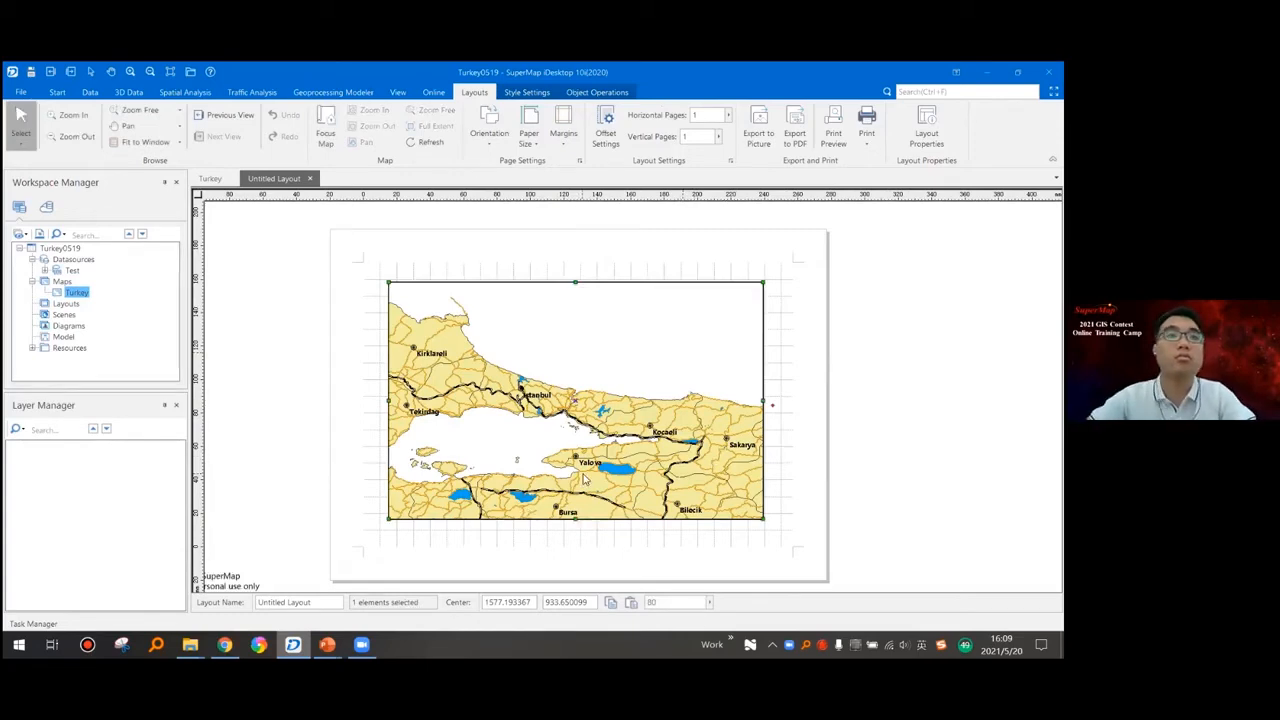
Switch to PowerPoint, start the slide show from the "New a layout" slide, and advance to "Choose a template".
{"action": "key", "text": "alt+Tab"}
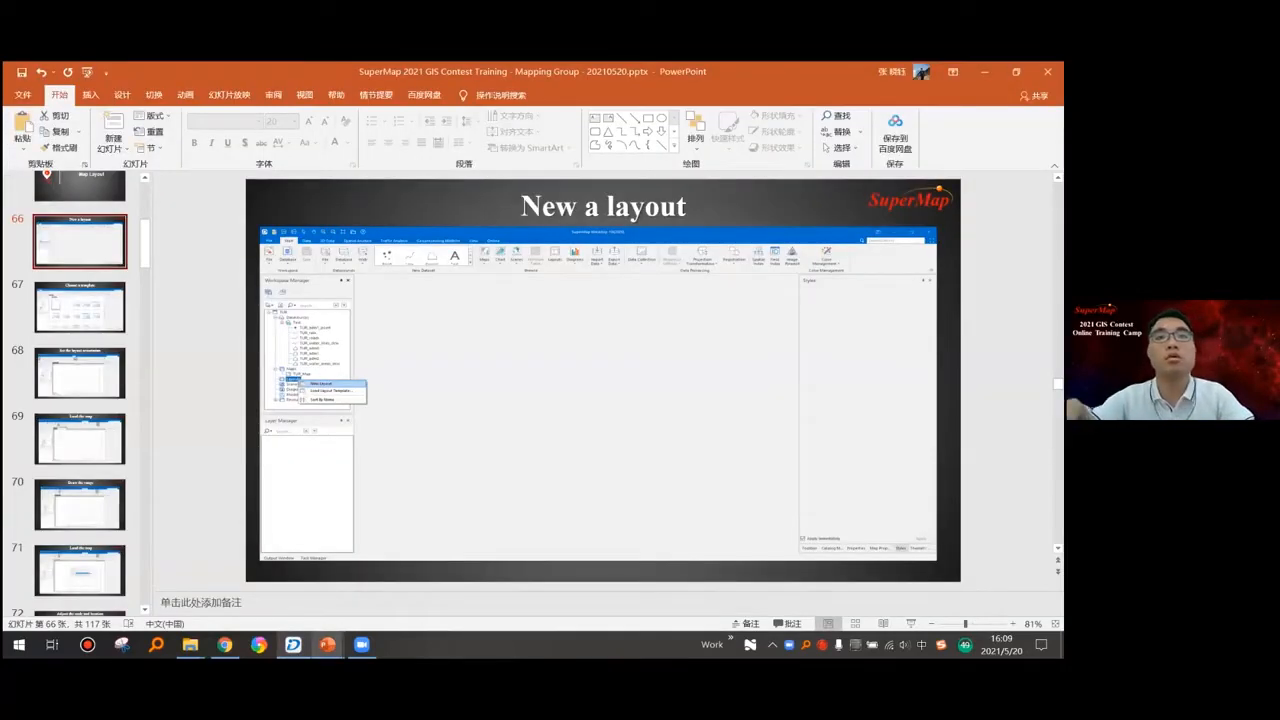
{"action": "left_click", "coordinate": [229, 95]}
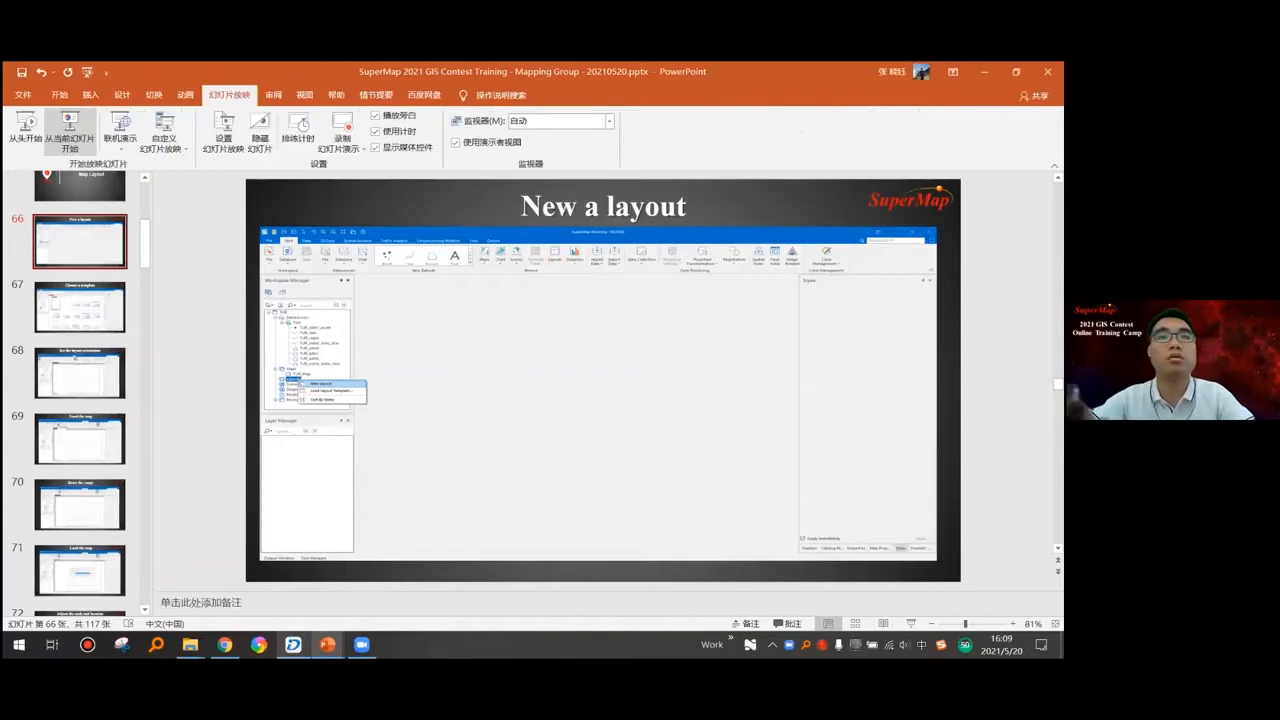
{"action": "left_click", "coordinate": [69, 128]}
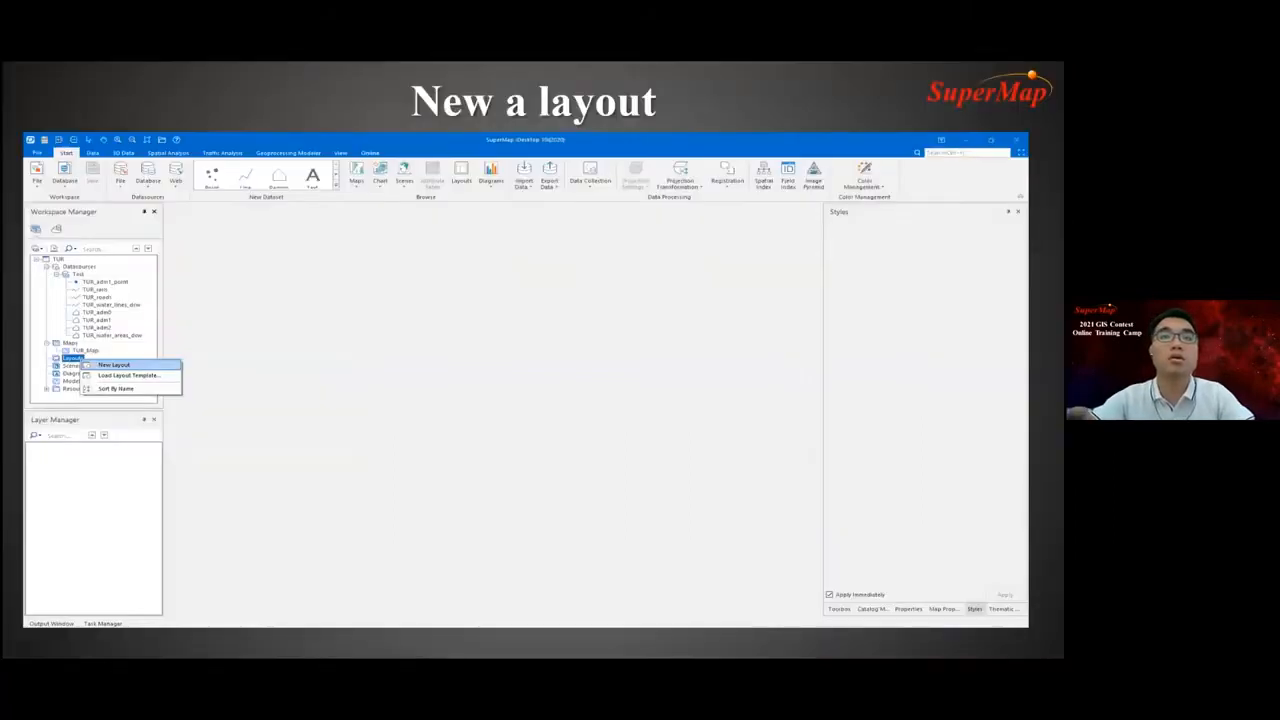
{"action": "key", "text": "Right"}
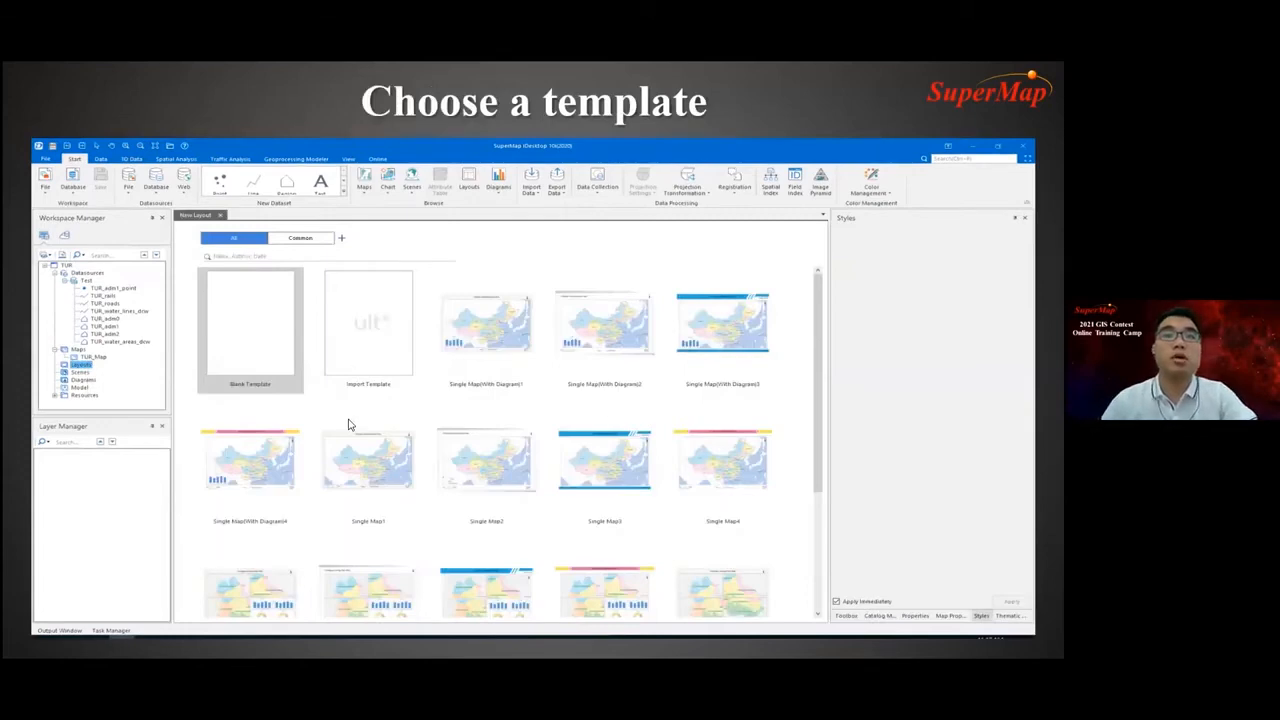
Advance the slide show to the "Add Legend" slide and switch back to SuperMap iDesktop.
{"action": "key", "text": "Right"}
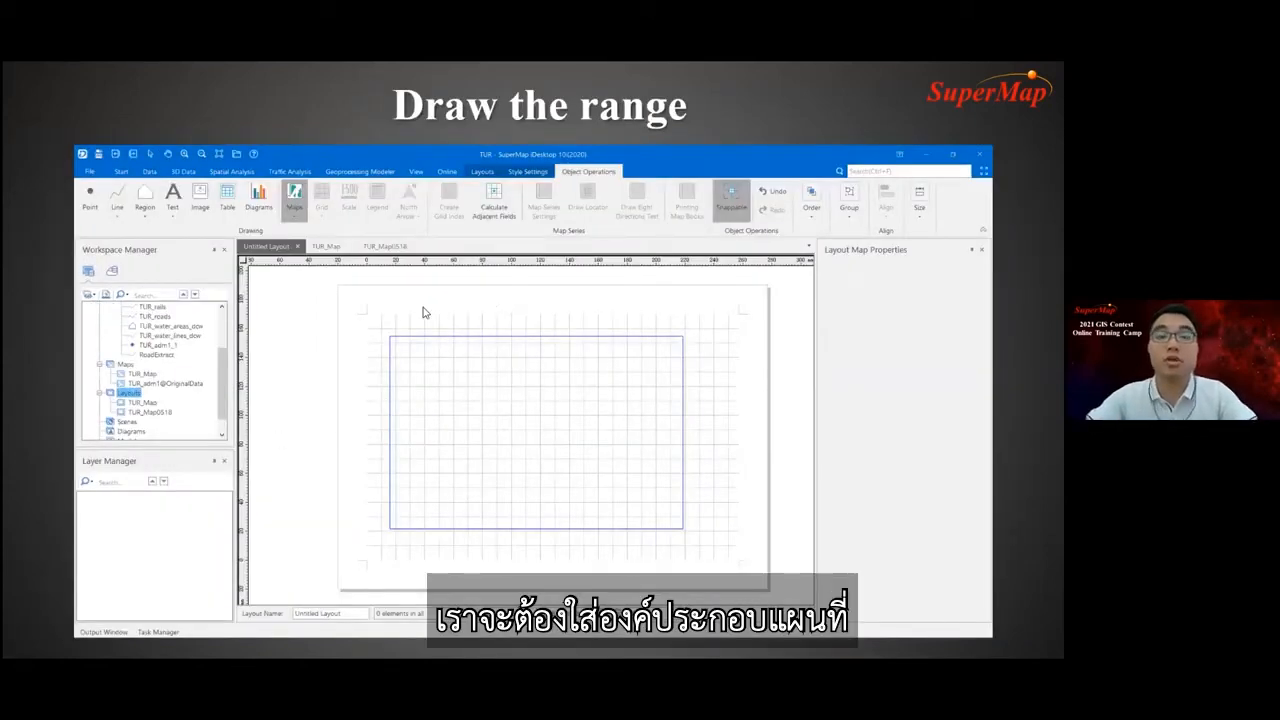
{"action": "key", "text": "Right"}
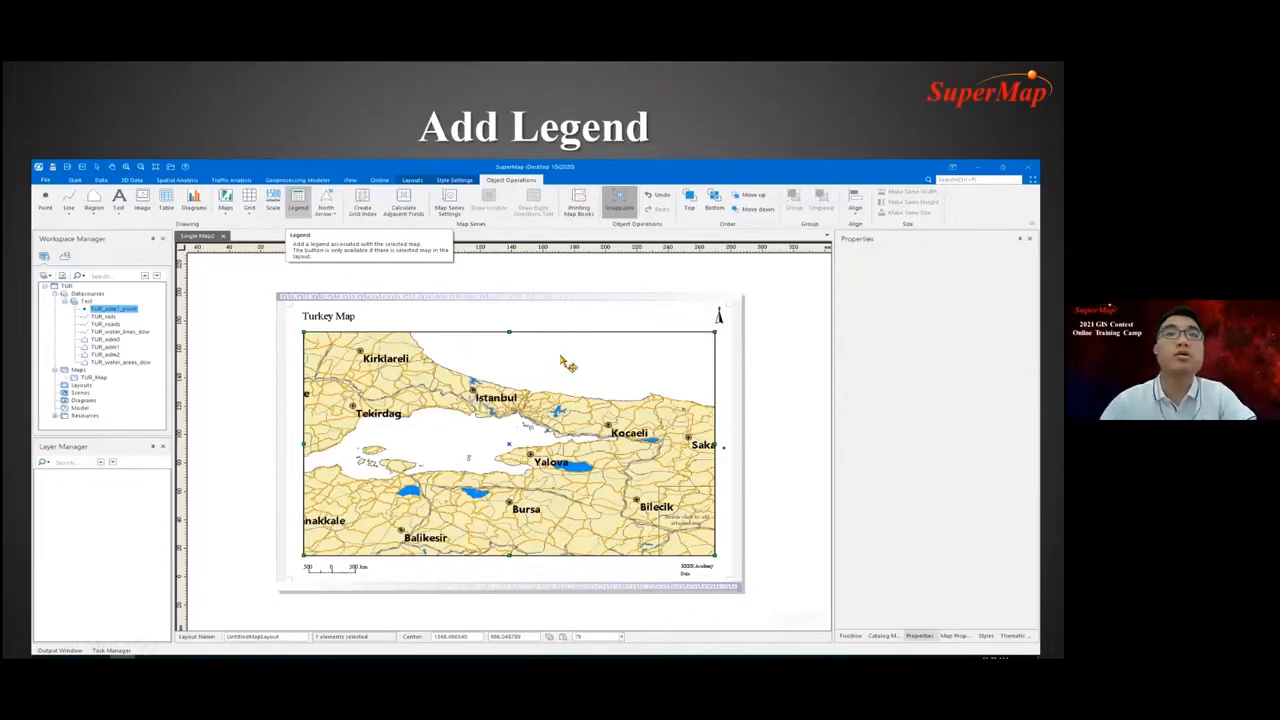
{"action": "key", "text": "alt+Tab"}
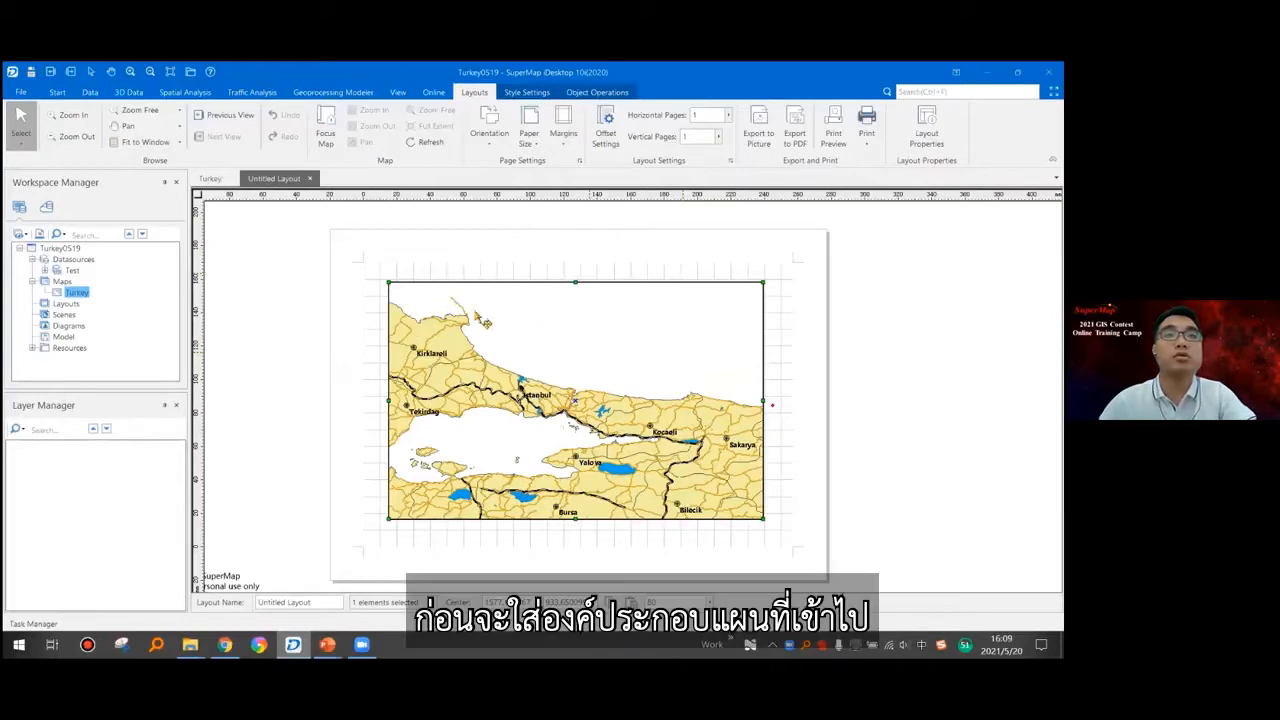
Select the map frame, enlarge it to about 237 by 148 mm, and nudge it slightly on the layout page.
{"action": "left_click", "coordinate": [545, 322]}
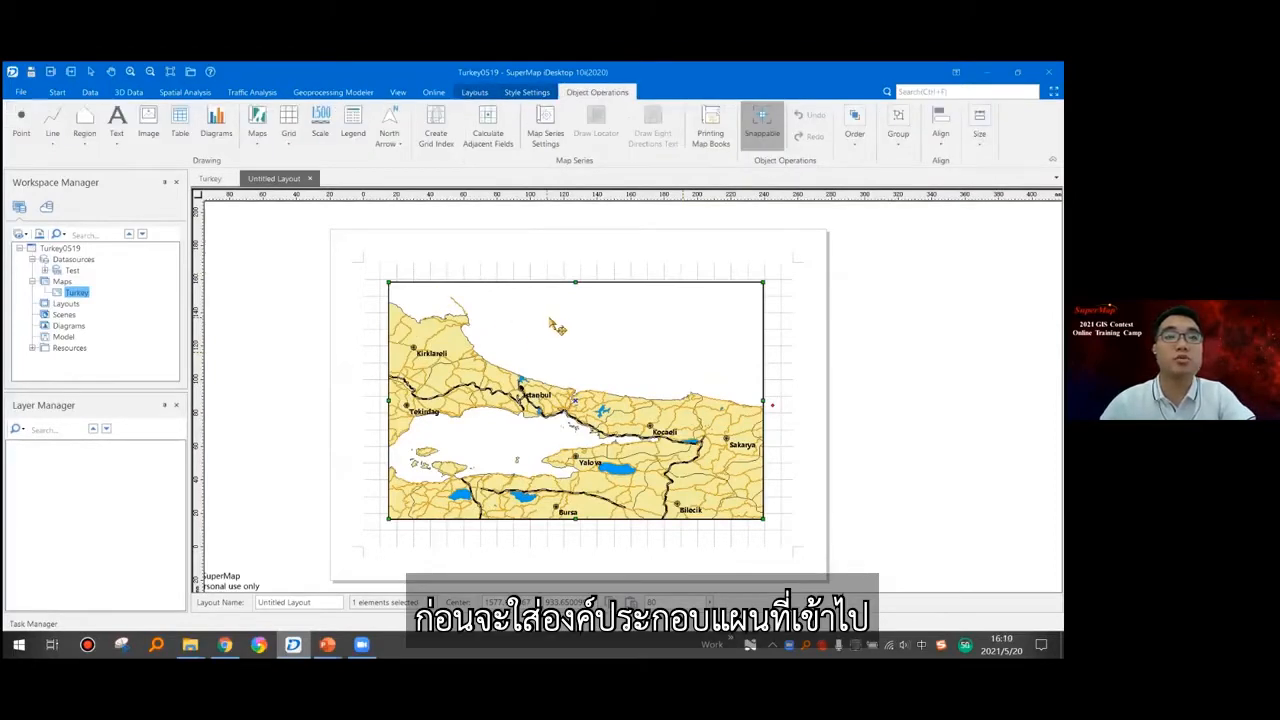
{"action": "left_click", "coordinate": [549, 321]}
{"action": "left_click_drag", "start_coordinate": [763, 520], "coordinate": [778, 527]}
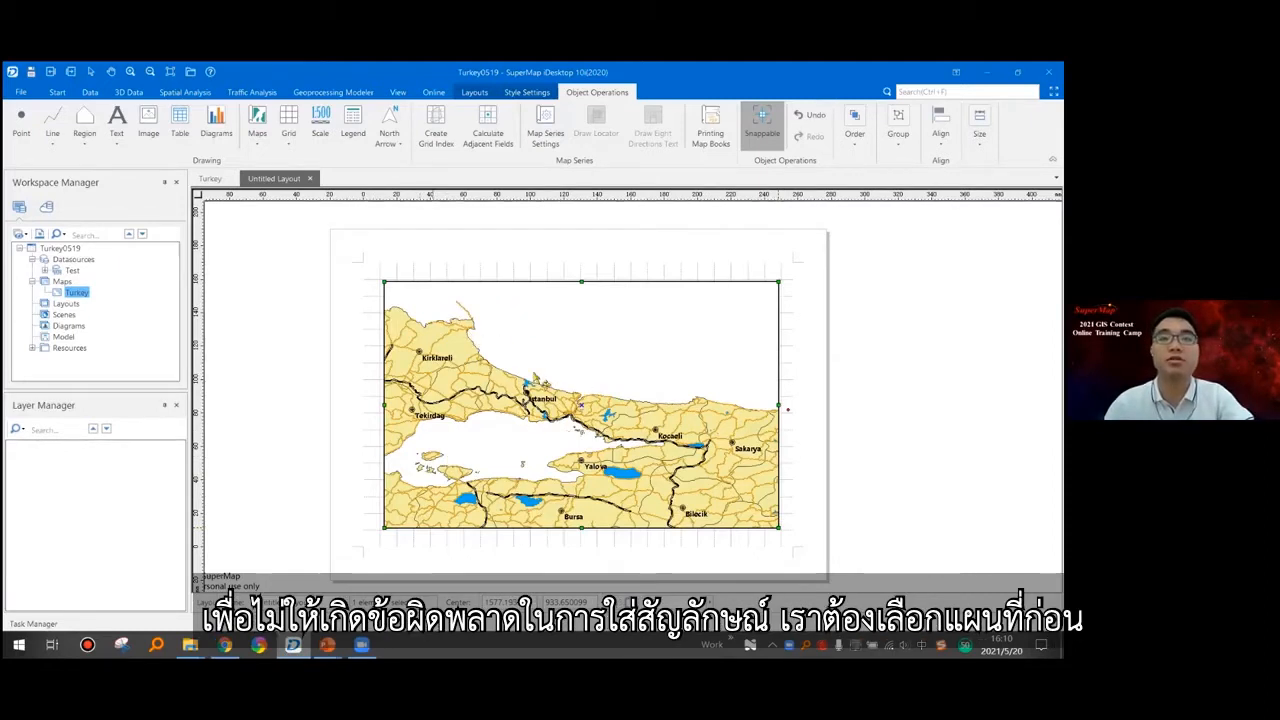
{"action": "left_click_drag", "start_coordinate": [556, 399], "coordinate": [555, 397]}
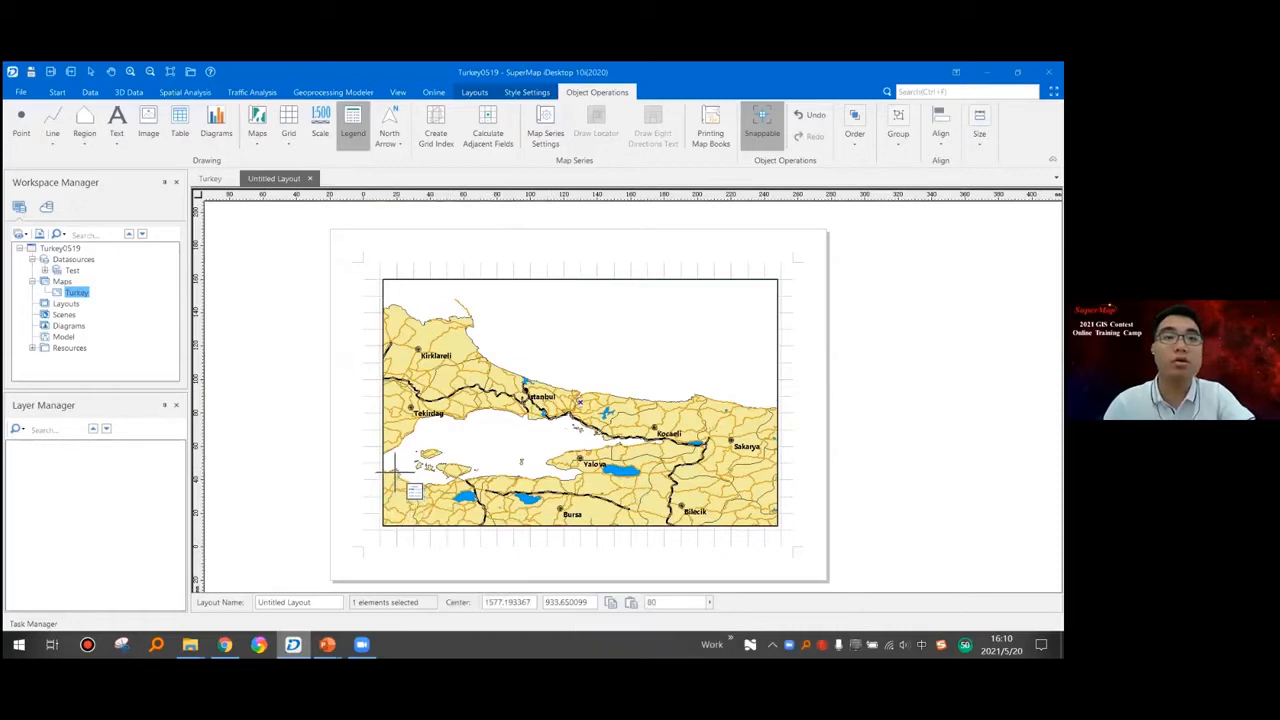
Draw a legend about 96 by 35 mm in the lower-left corner of the map frame.
{"action": "left_click_drag", "start_coordinate": [397, 468], "coordinate": [545, 497]}
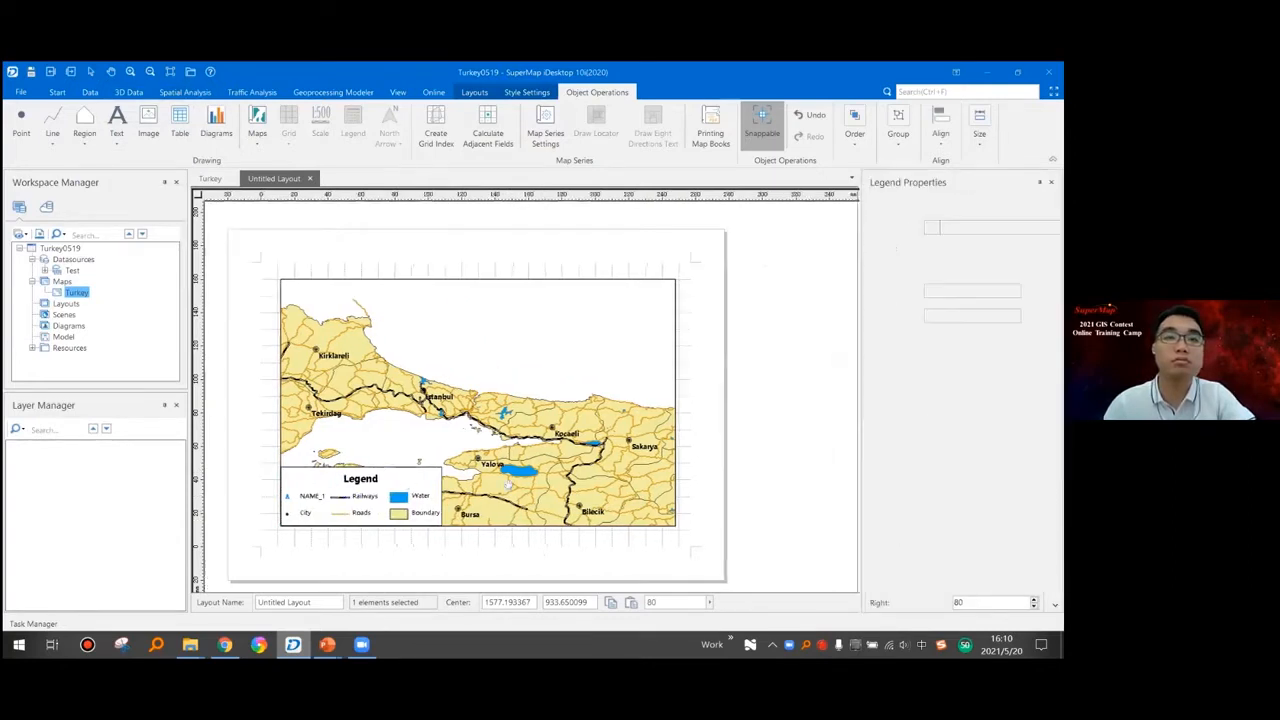
{"action": "left_click_drag", "start_coordinate": [405, 510], "coordinate": [442, 513]}
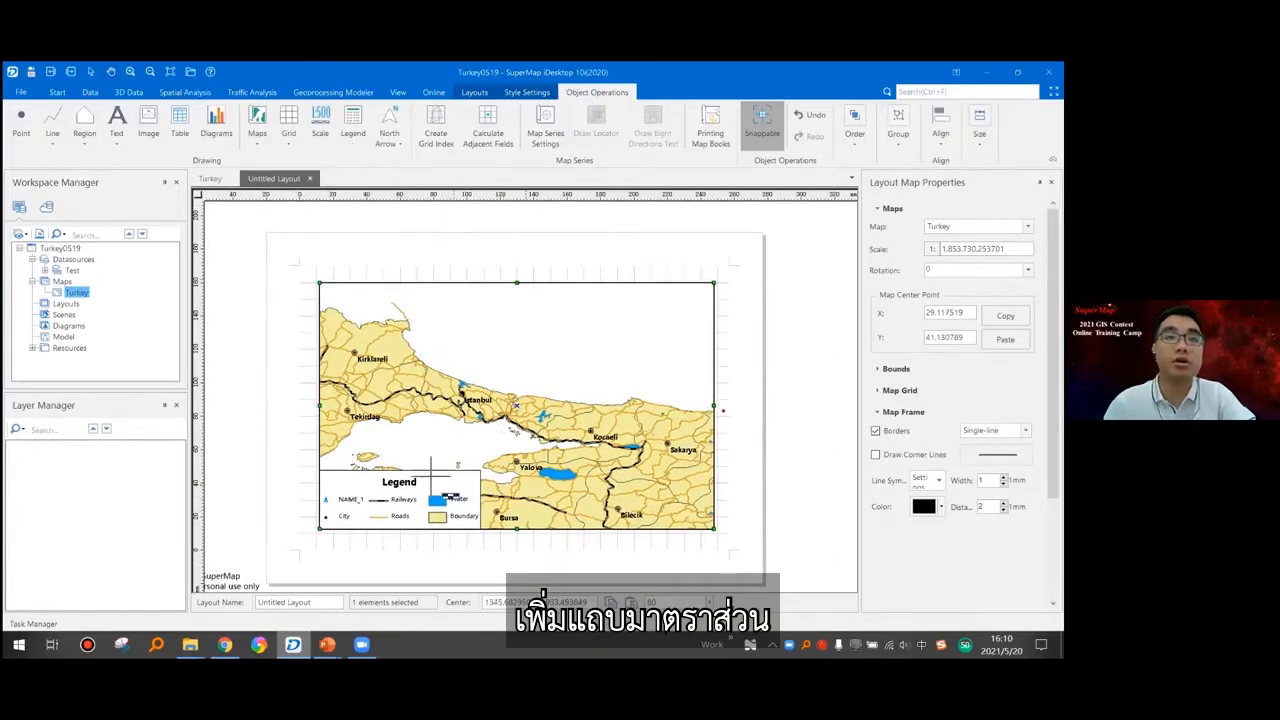
Place a scale bar about 71 mm wide just below the map frame's lower-left corner, under the legend.
{"action": "left_click", "coordinate": [320, 125]}
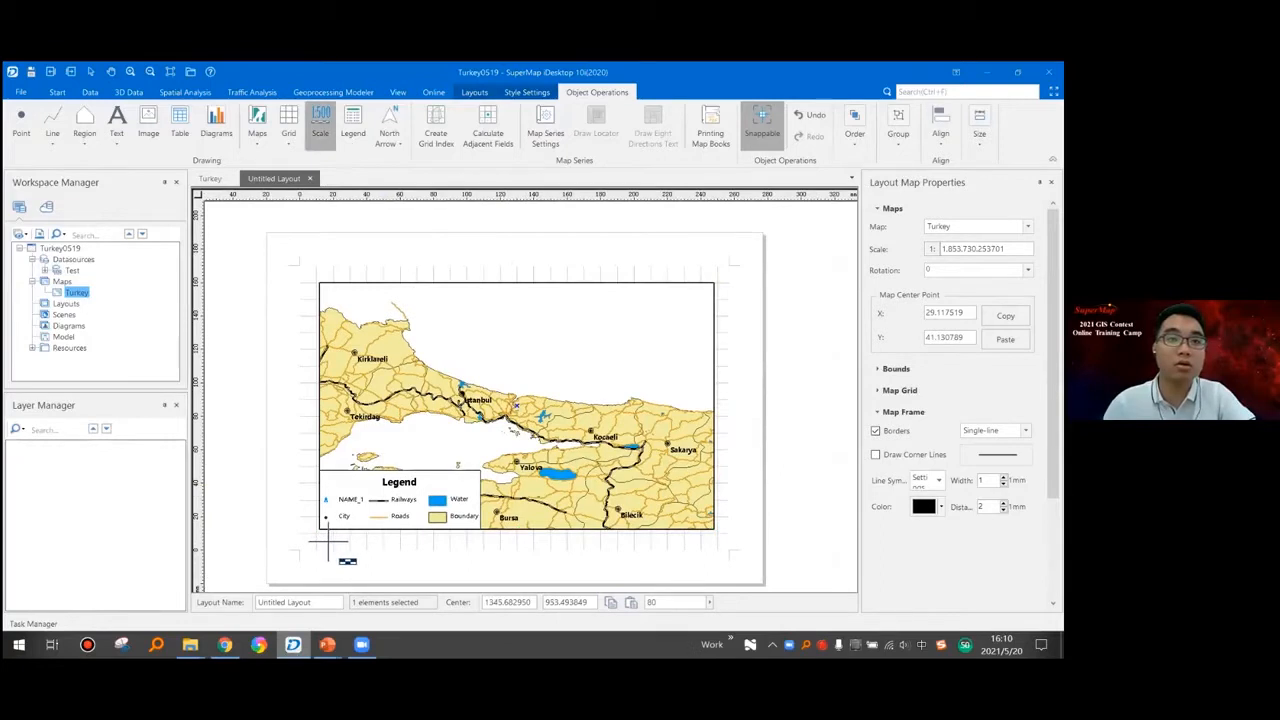
{"action": "mouse_move", "coordinate": [323, 533]}
{"action": "left_mouse_down"}
{"action": "mouse_move", "coordinate": [452, 548]}
{"action": "mouse_move", "coordinate": [404, 543]}
{"action": "left_mouse_up"}
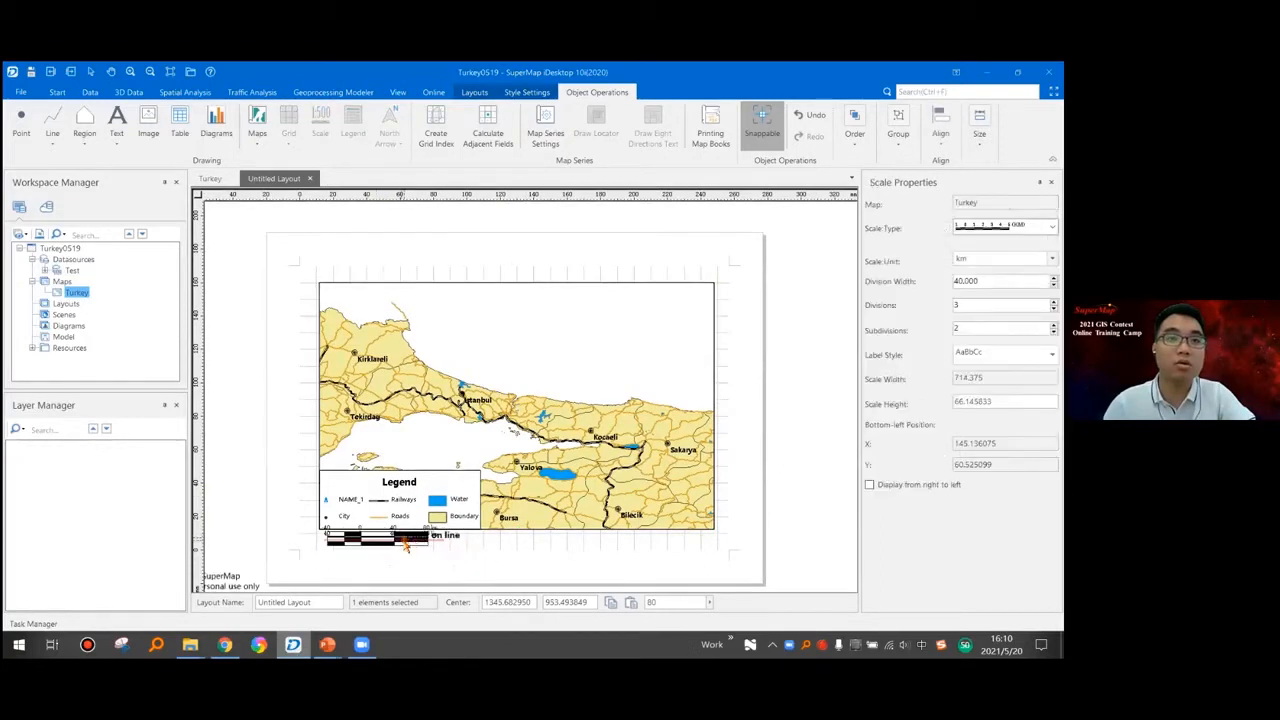
{"action": "left_click", "coordinate": [447, 549]}
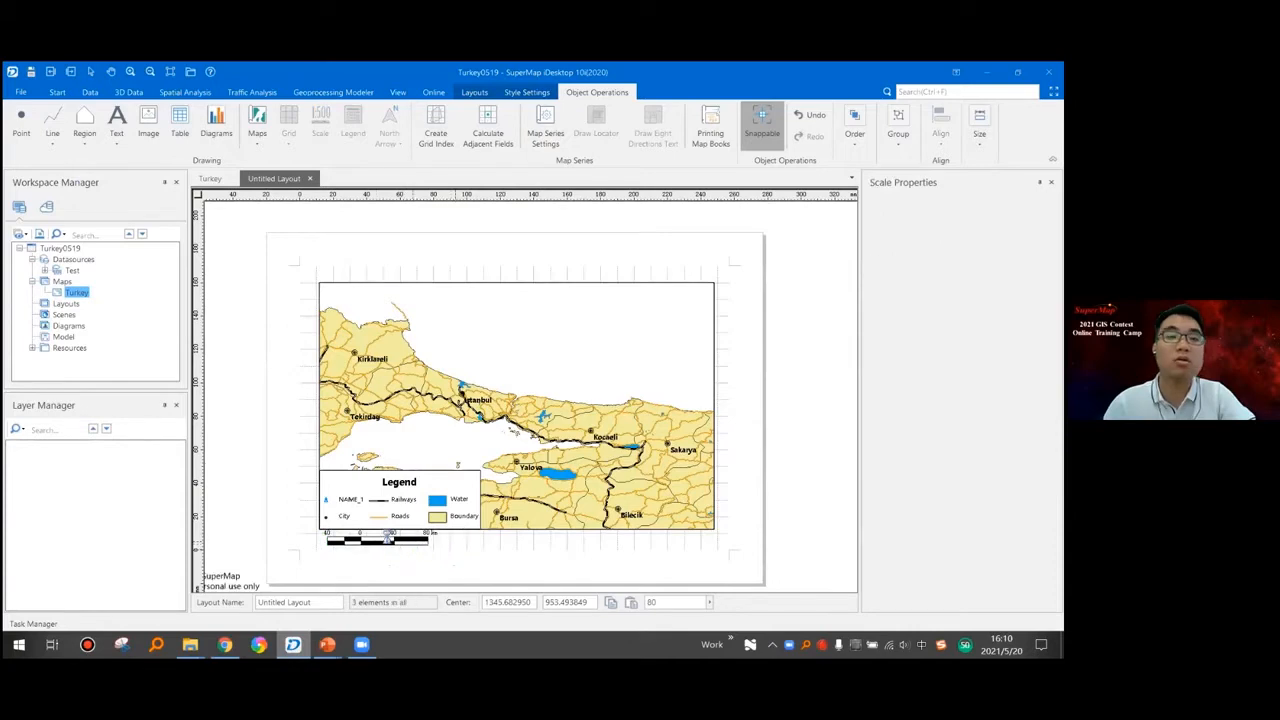
{"action": "scroll", "coordinate": [388, 537], "scroll_direction": "up", "scroll_amount": 2}
{"action": "left_click", "coordinate": [479, 551]}
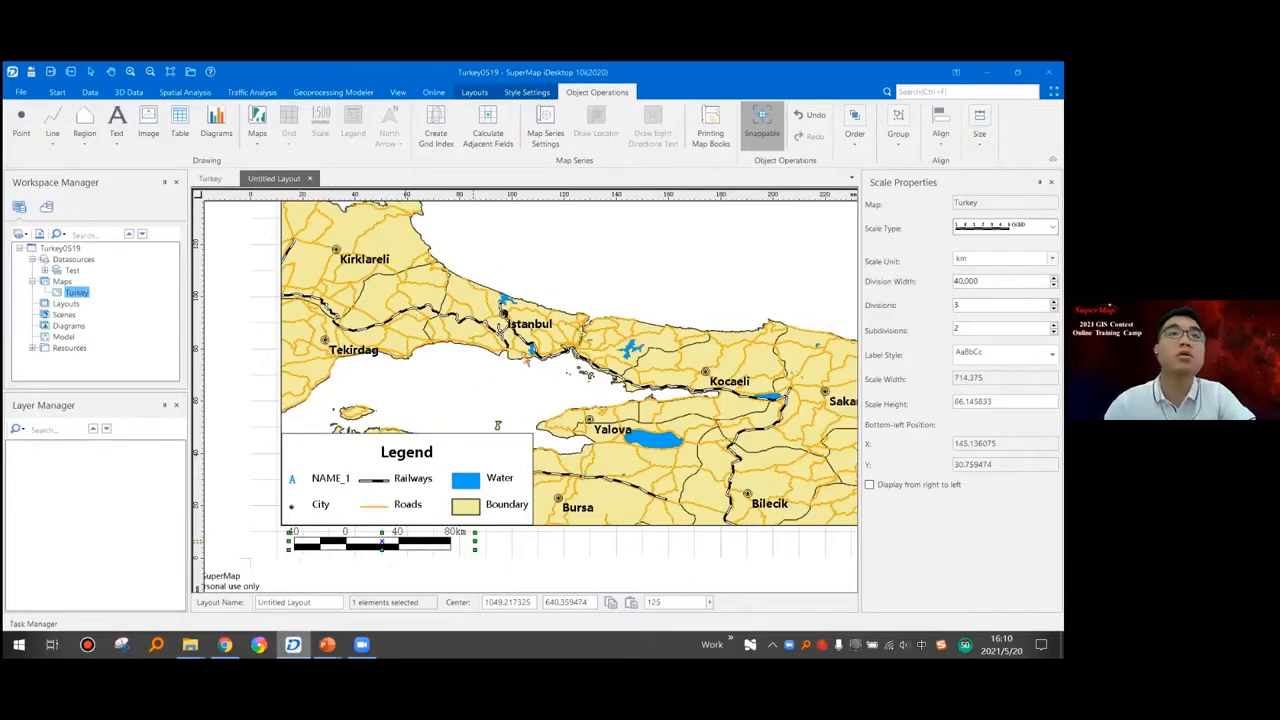
{"action": "left_click_drag", "start_coordinate": [474, 541], "coordinate": [470, 541]}
{"action": "left_click", "coordinate": [529, 560]}
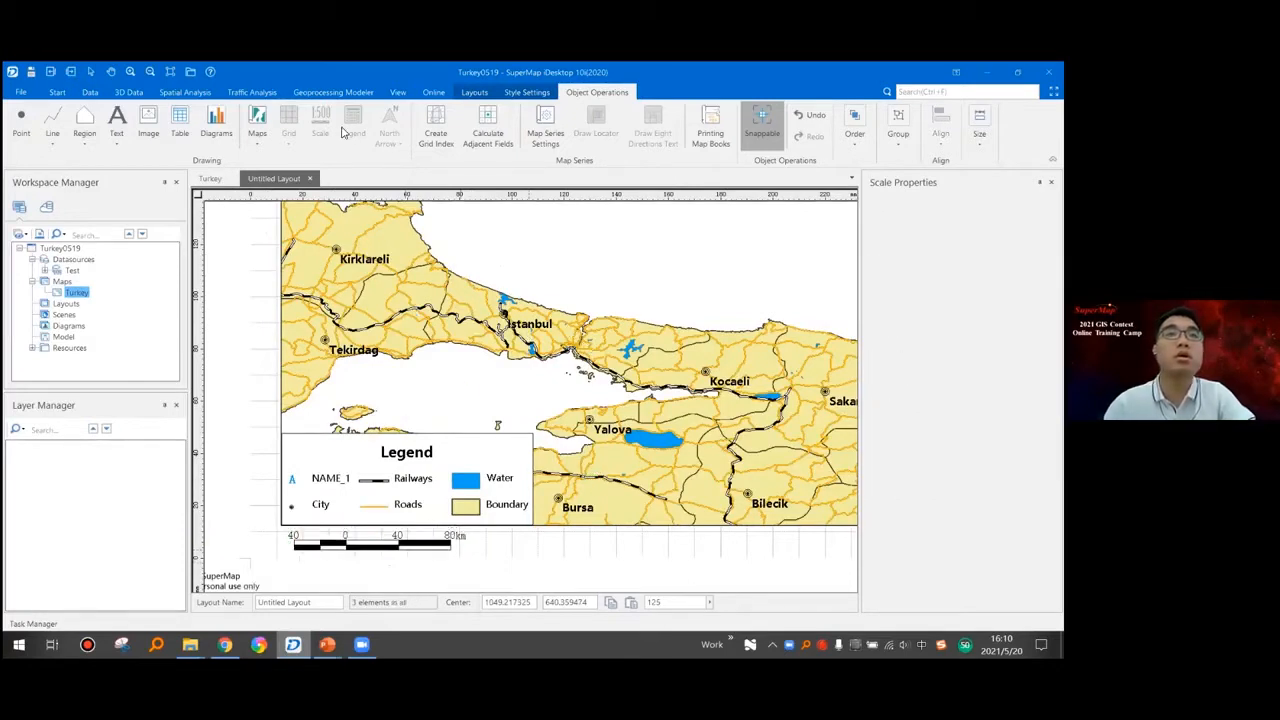
Add a north arrow about 18 by 17 mm in the map's upper-right corner and change its style to the slim black arrow.
{"action": "left_click", "coordinate": [389, 133]}
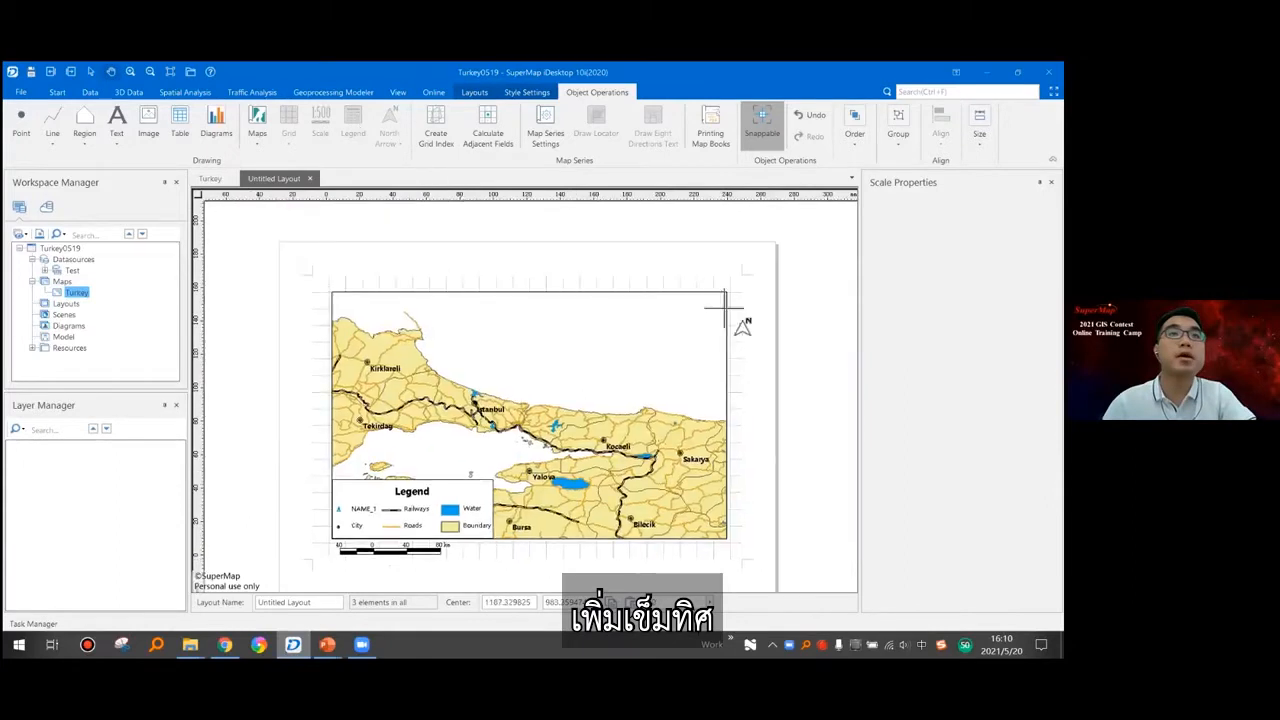
{"action": "left_click", "coordinate": [736, 333]}
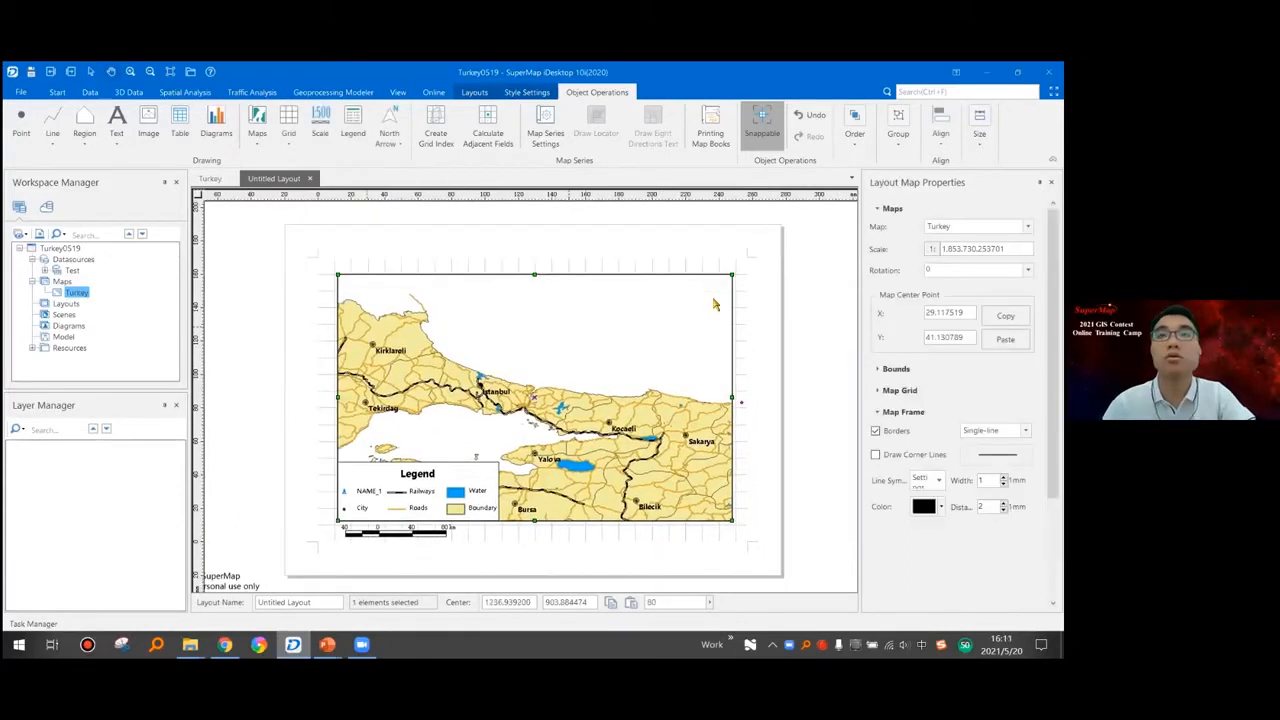
{"action": "left_click", "coordinate": [715, 299]}
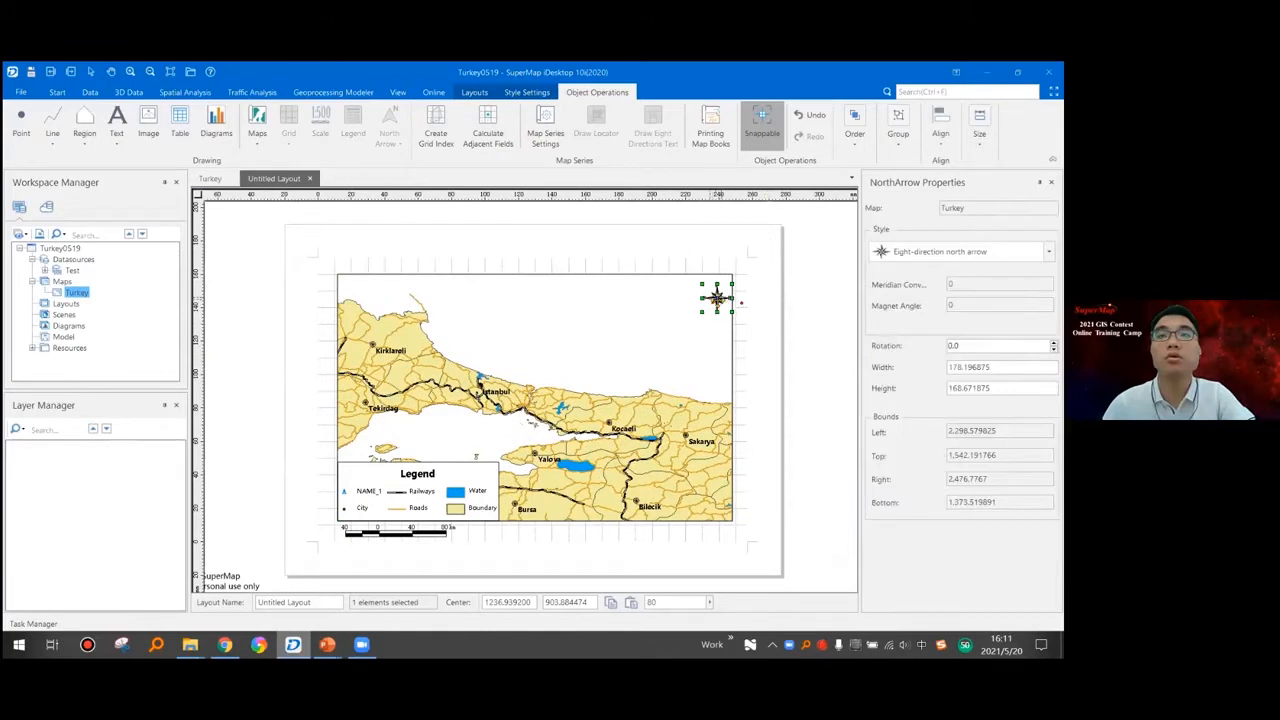
{"action": "left_click_drag", "start_coordinate": [716, 300], "coordinate": [713, 300]}
{"action": "left_click", "coordinate": [744, 319]}
{"action": "left_click", "coordinate": [714, 299]}
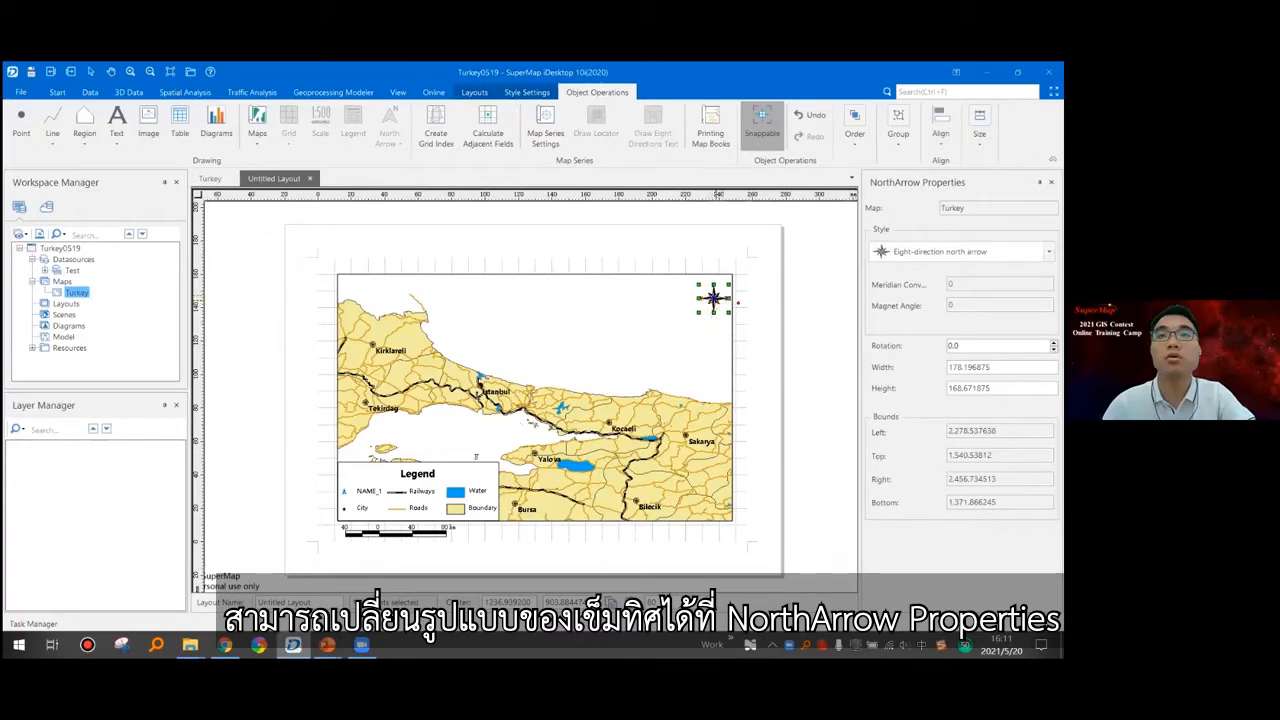
{"action": "left_click", "coordinate": [1048, 251]}
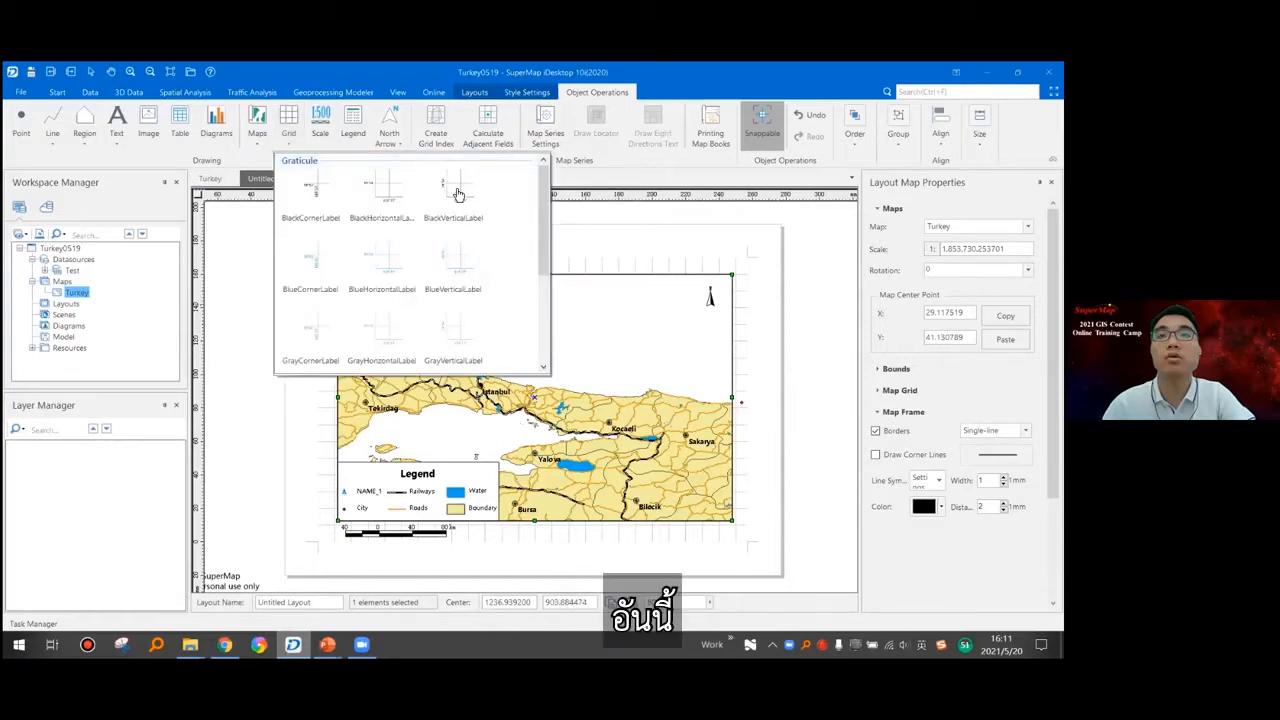
Add a BlackVerticalLabel graticule to the Turkey map with 4 rows and 4 columns.
{"action": "left_click", "coordinate": [604, 292]}
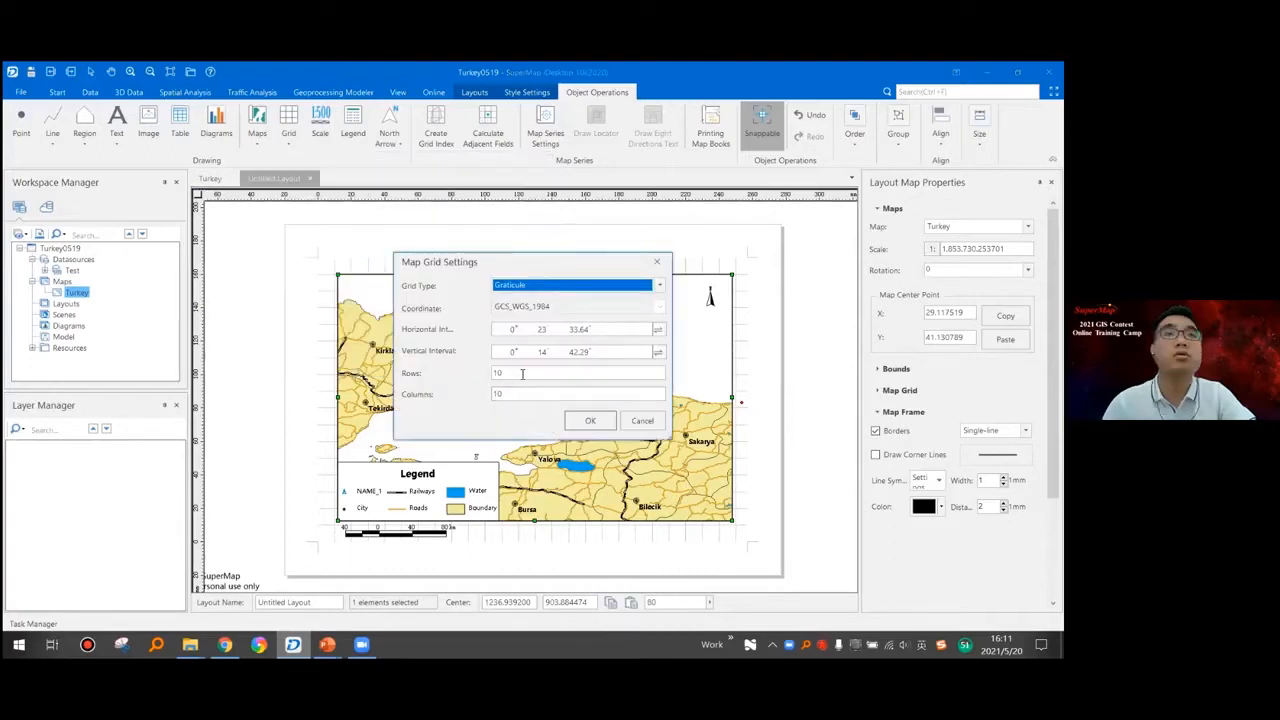
{"action": "double_click", "coordinate": [515, 374]}
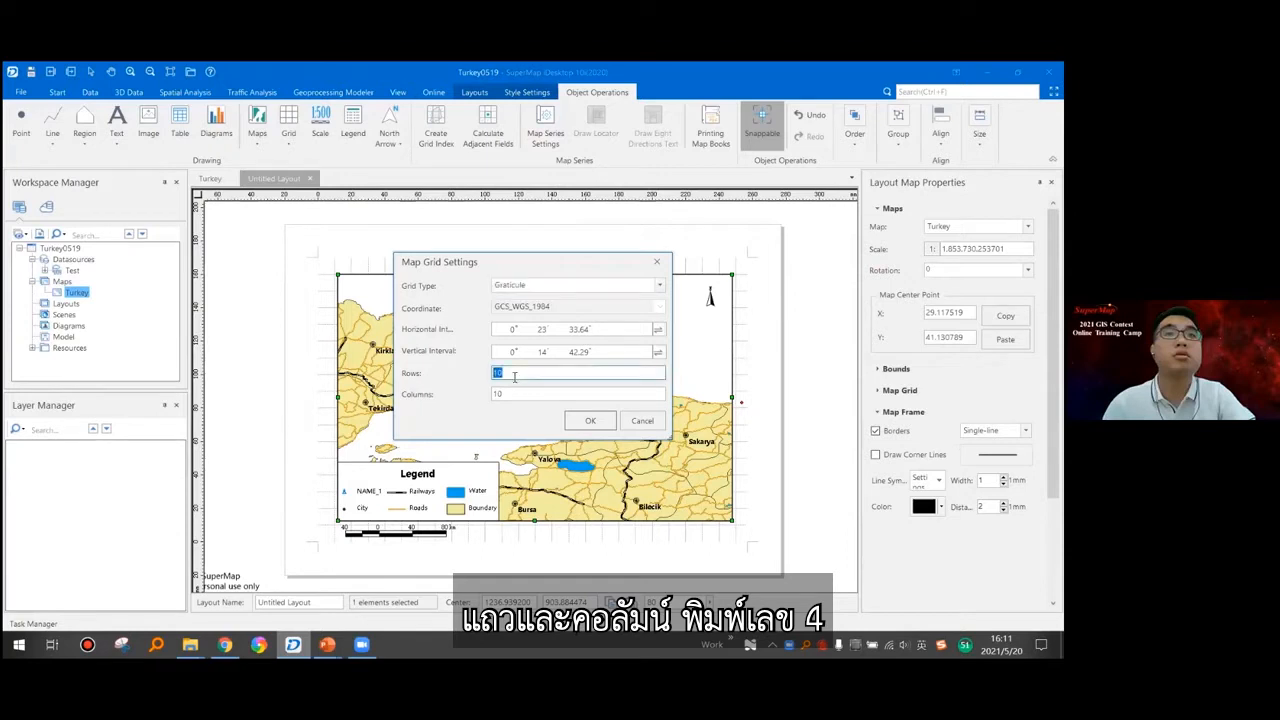
{"action": "type", "text": "4"}
{"action": "key", "text": "Tab"}
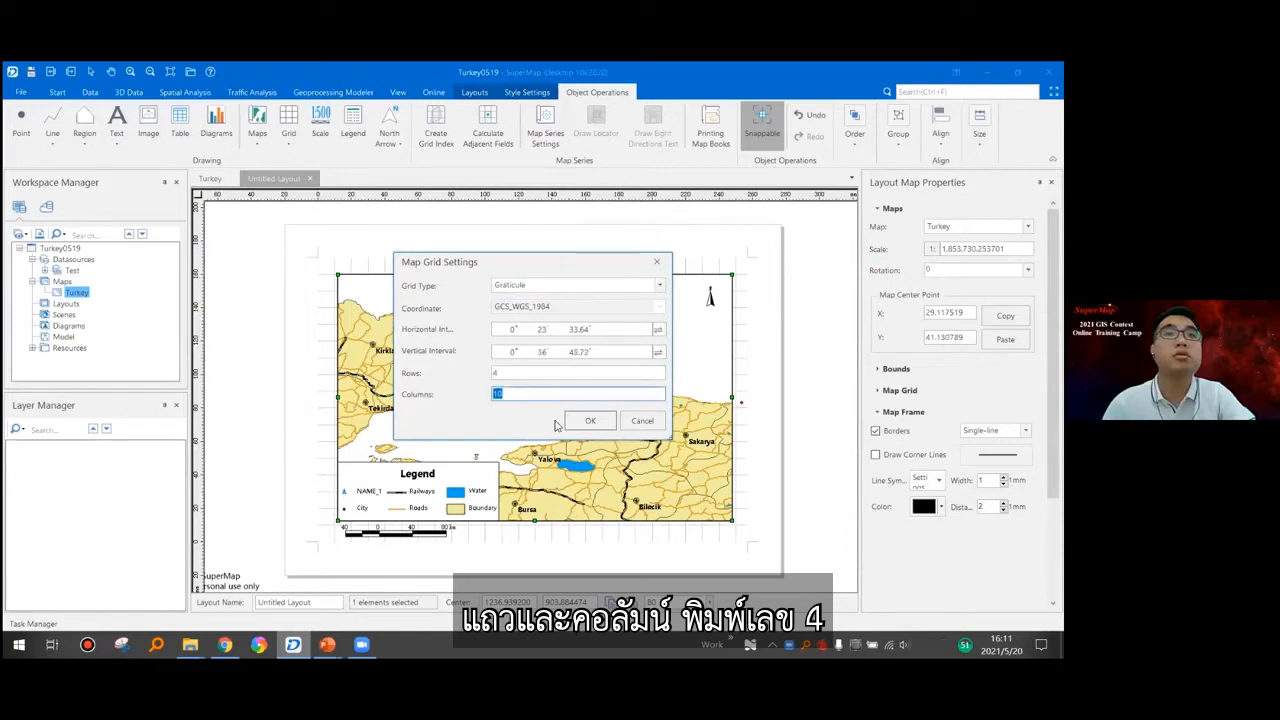
{"action": "type", "text": "4"}
{"action": "left_click", "coordinate": [590, 421]}
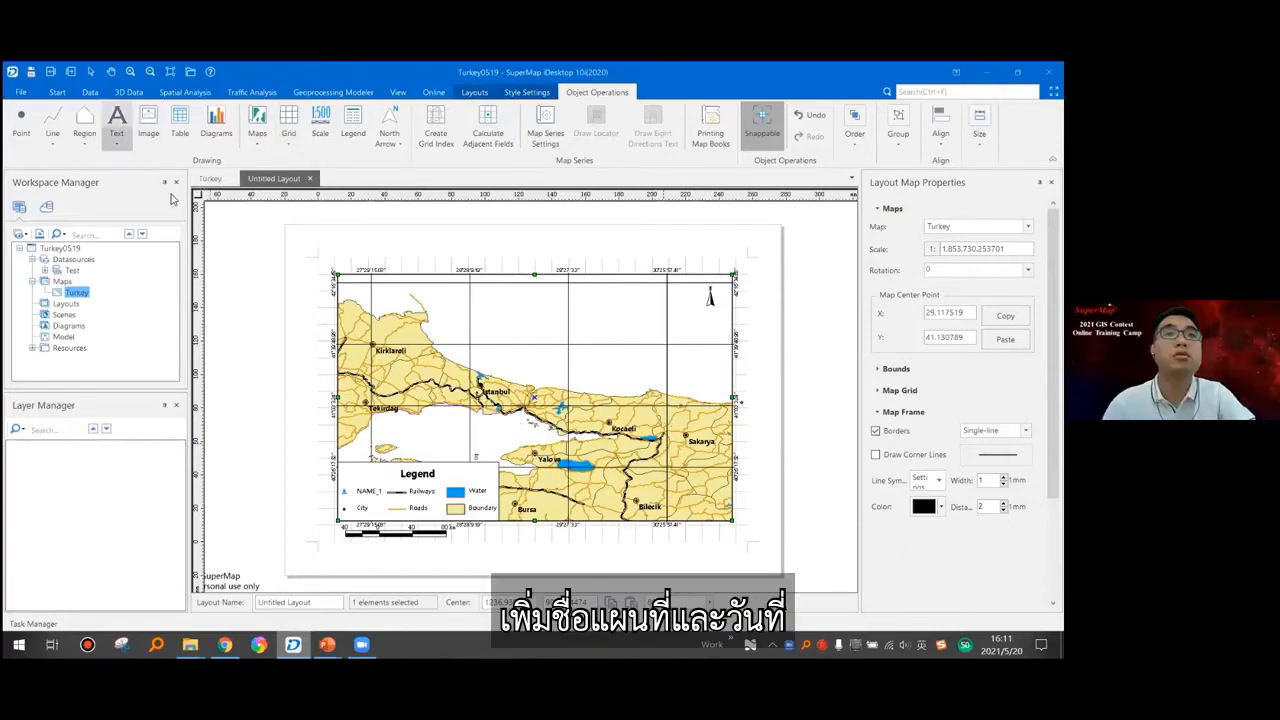
Add the title text "Istanbul And Surrounding Areas" centered above the map frame.
{"action": "left_click", "coordinate": [117, 142]}
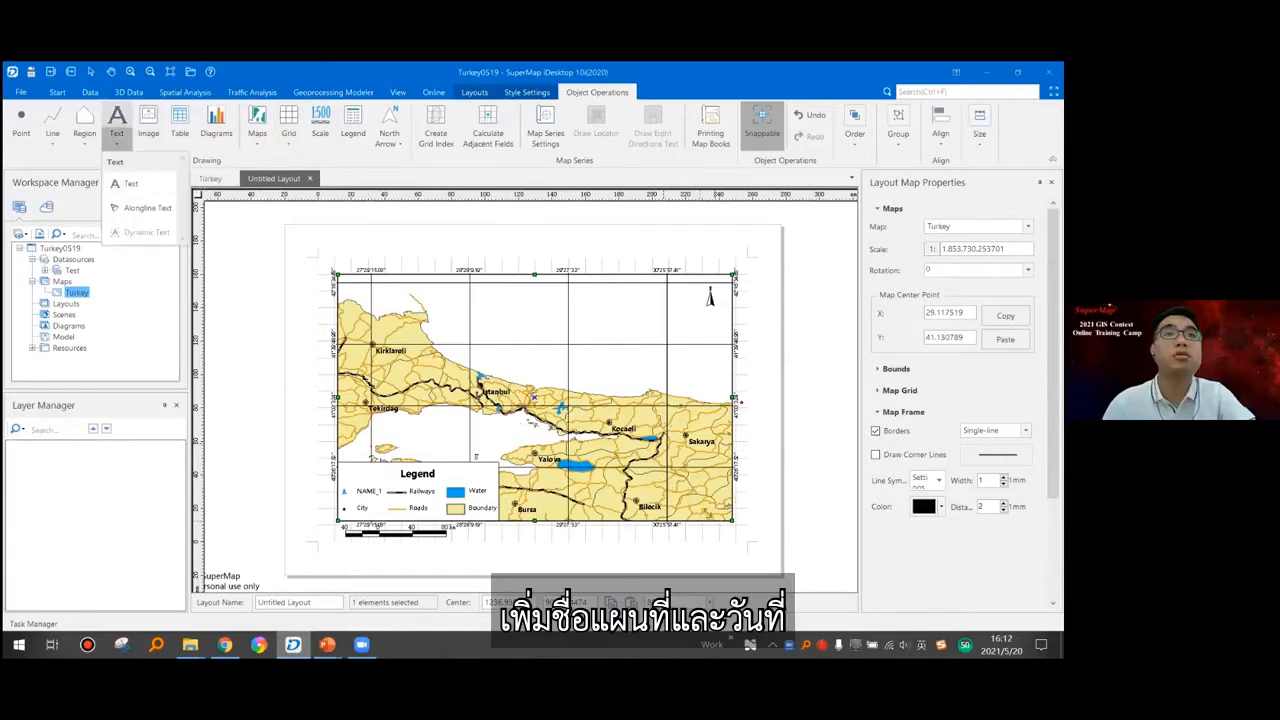
{"action": "left_click", "coordinate": [130, 183]}
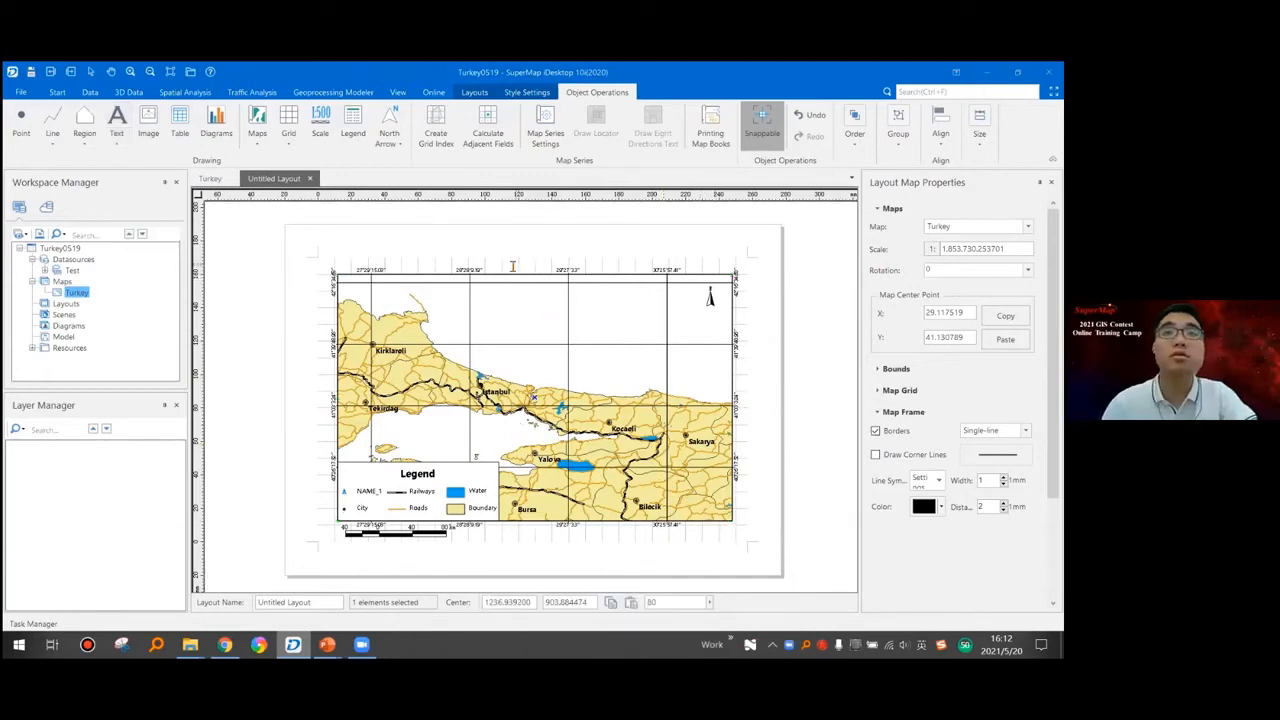
{"action": "left_click", "coordinate": [519, 265]}
{"action": "scroll", "coordinate": [521, 265], "scroll_direction": "up", "scroll_amount": 2}
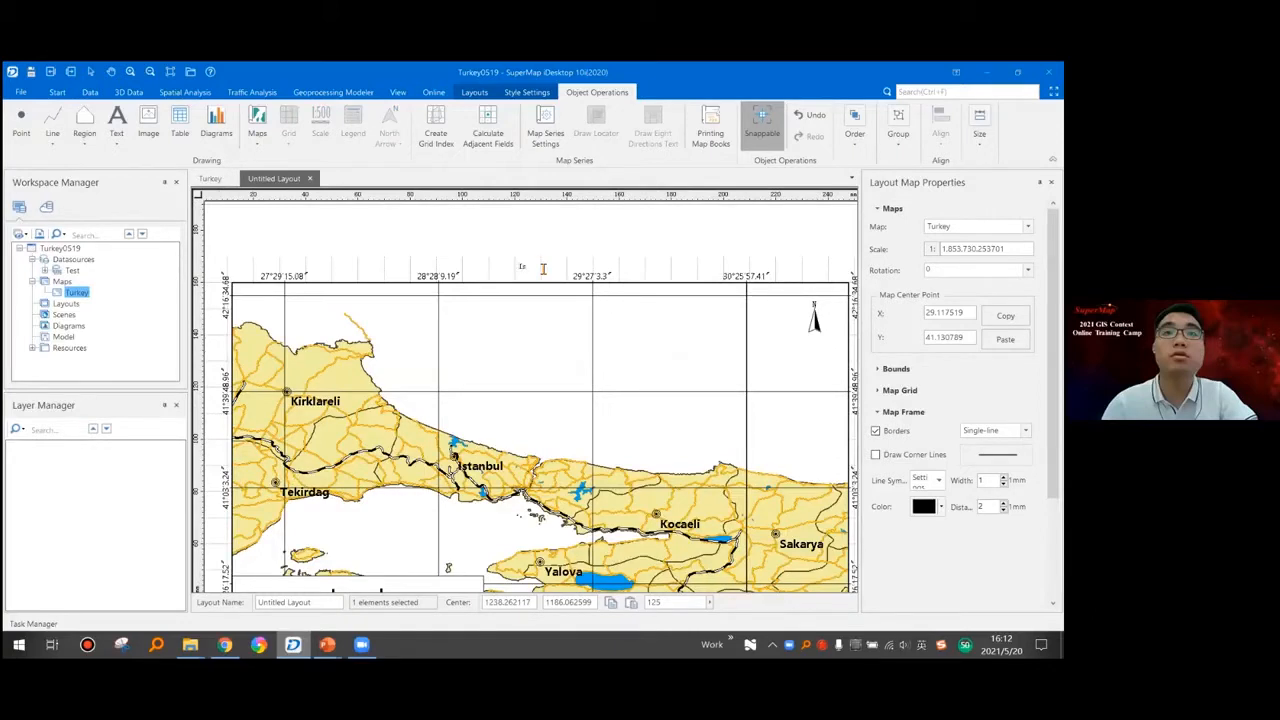
{"action": "type", "text": "Istanbul"}
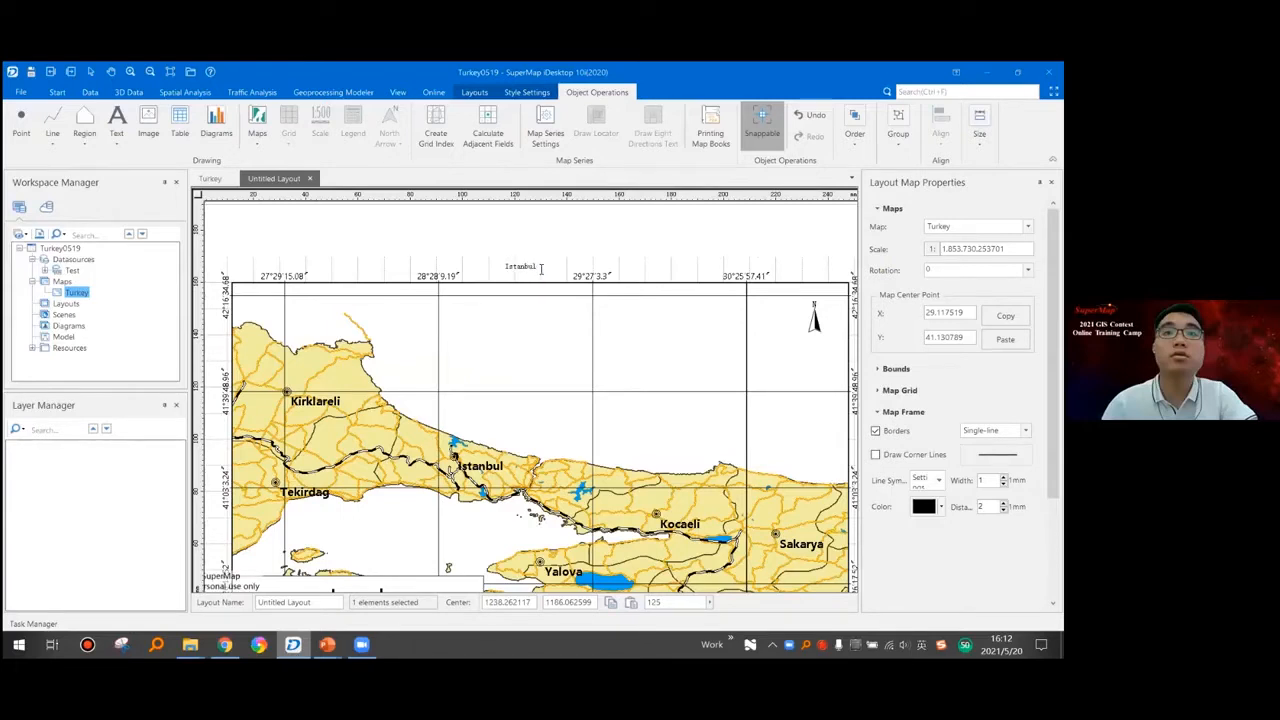
{"action": "type", "text": " And Surrounding Areas"}
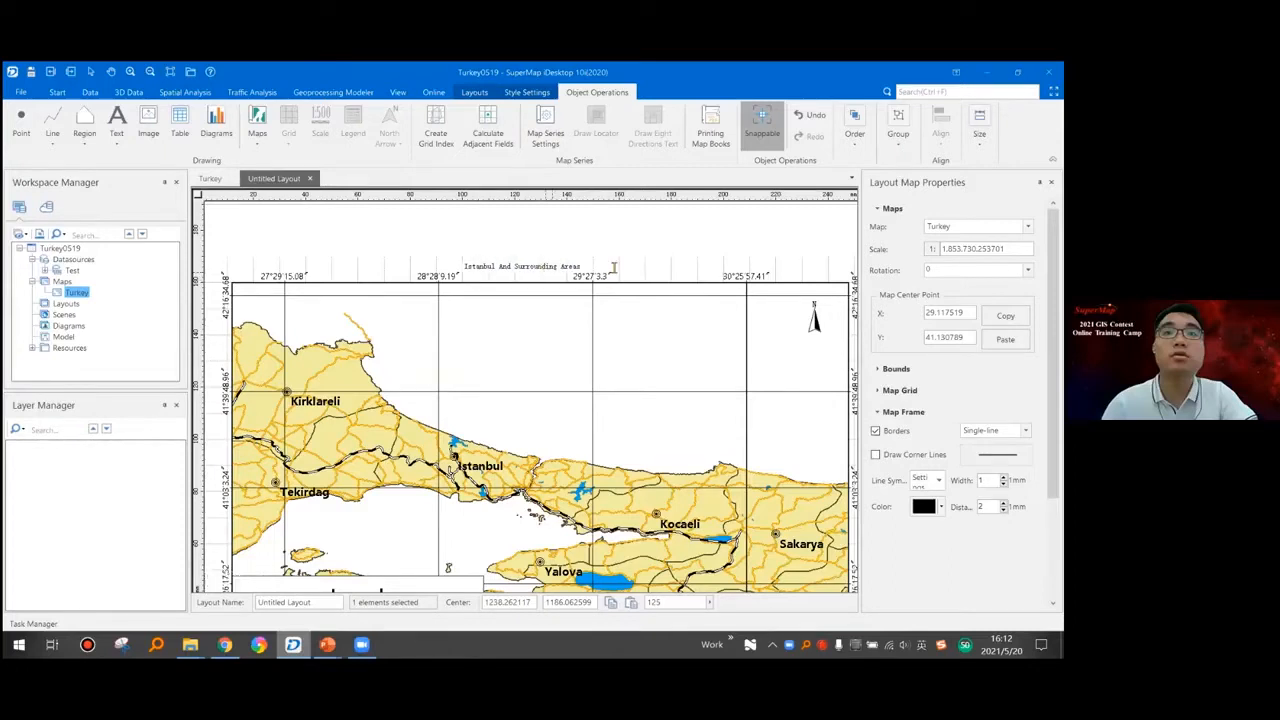
{"action": "left_click", "coordinate": [566, 272]}
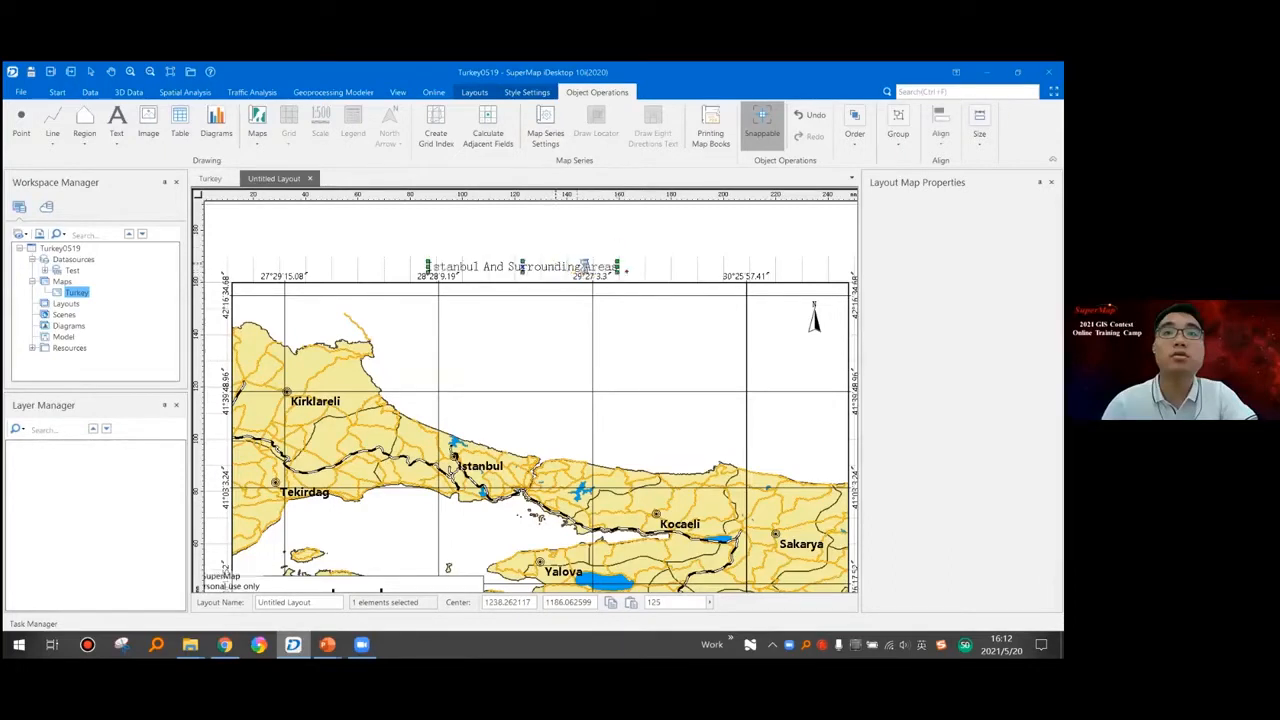
{"action": "scroll", "coordinate": [617, 298], "scroll_direction": "down", "scroll_amount": 1}
{"action": "scroll", "coordinate": [617, 298], "scroll_direction": "down", "scroll_amount": 1}
{"action": "left_click", "coordinate": [618, 366]}
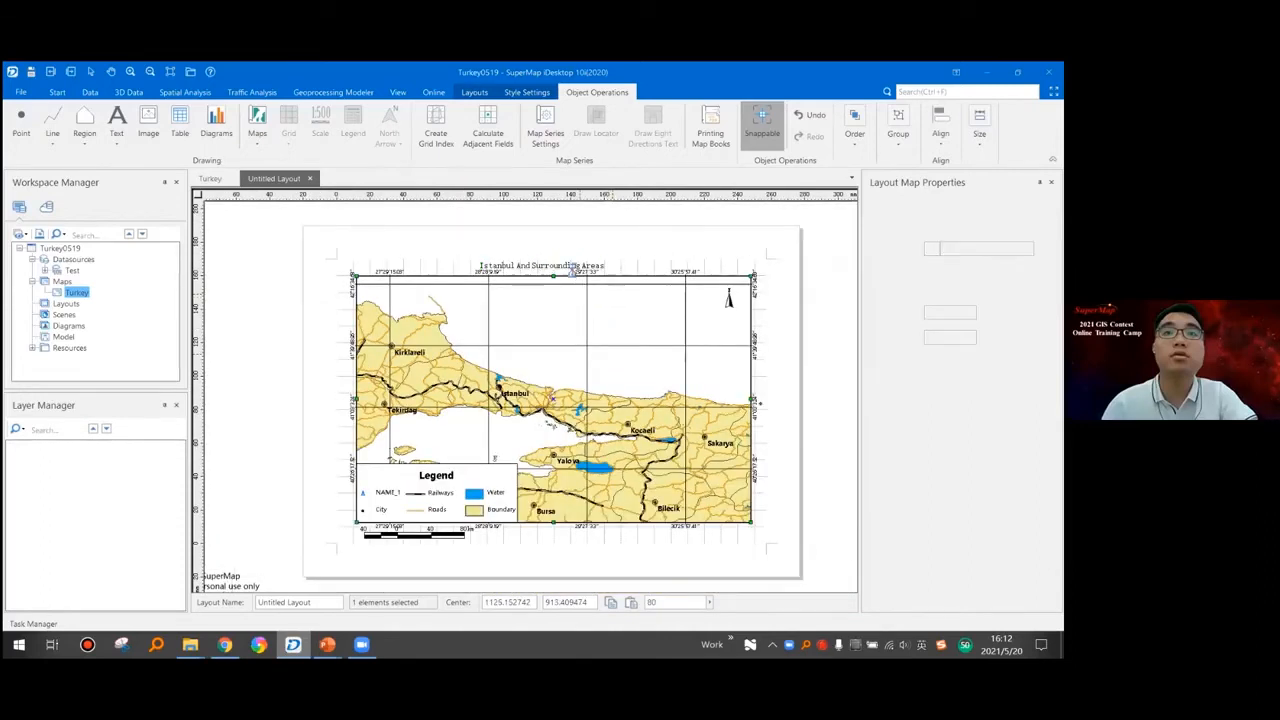
{"action": "left_click", "coordinate": [568, 270]}
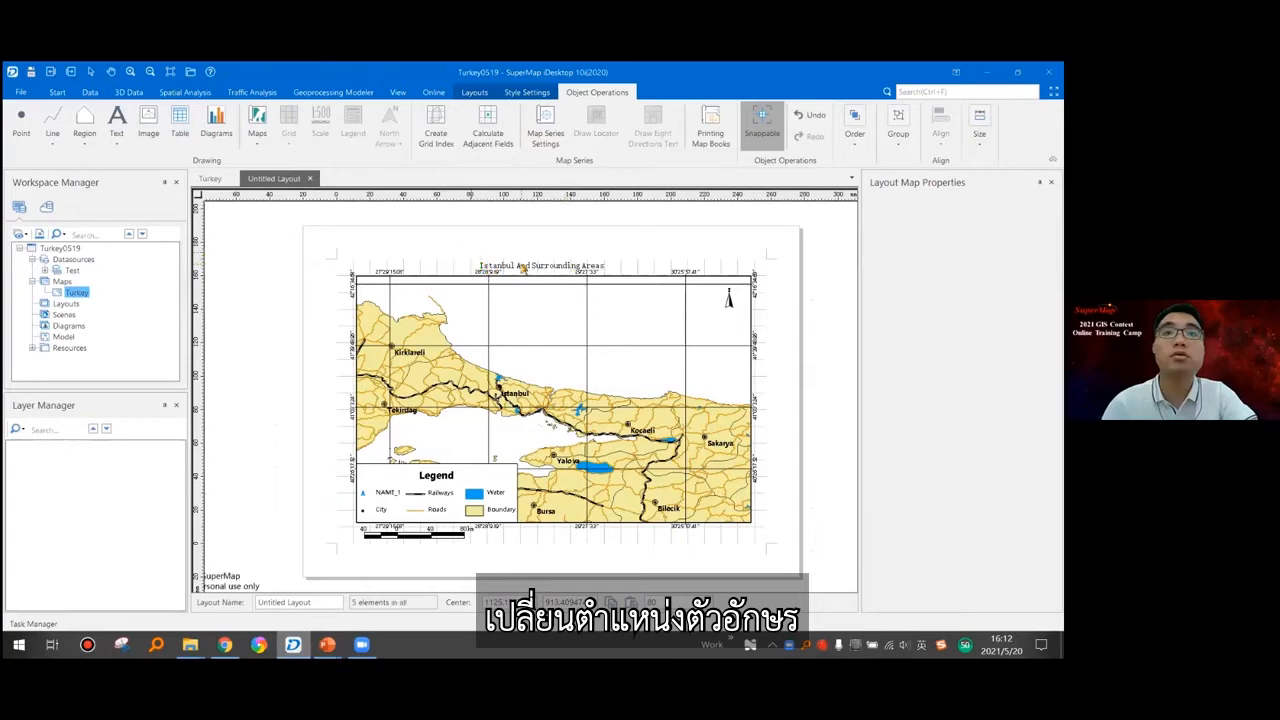
Complete the author note below the map's lower-right corner with the date 2021/5/20 and move it closer to the frame.
{"action": "scroll", "coordinate": [555, 266], "scroll_direction": "up", "scroll_amount": 1}
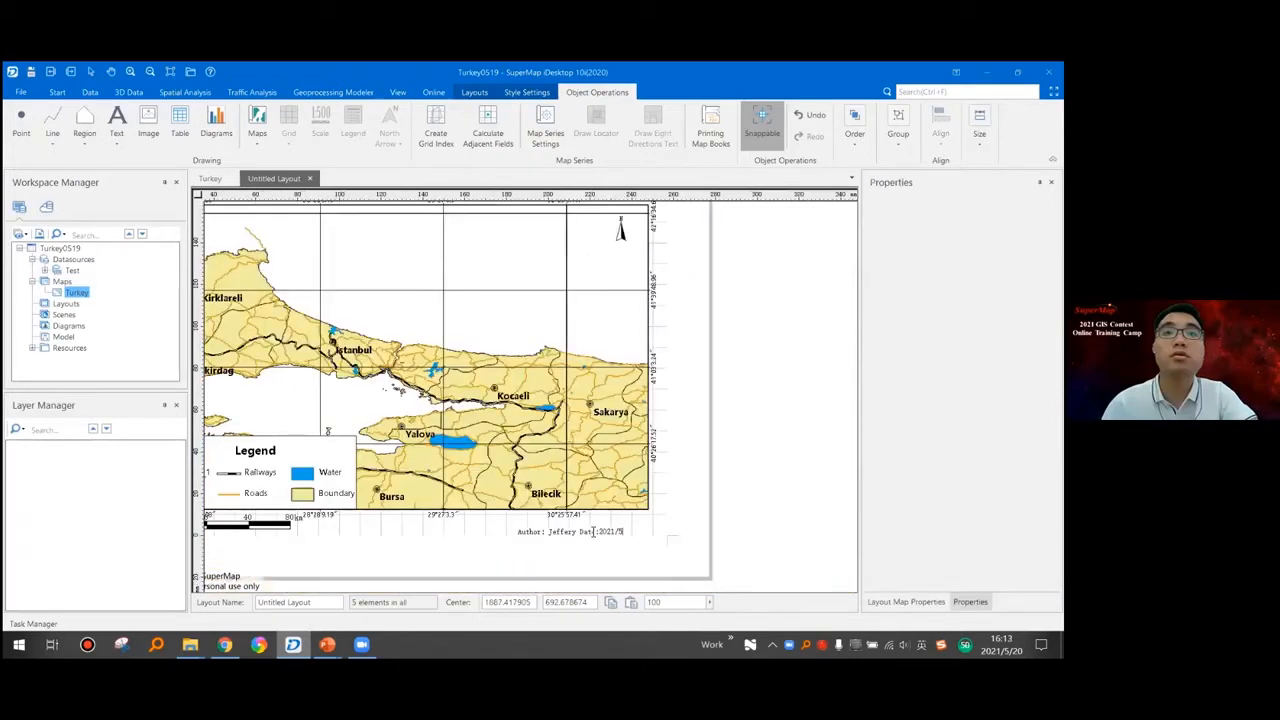
{"action": "type", "text": "/20"}
{"action": "left_click", "coordinate": [584, 535]}
{"action": "left_click_drag", "start_coordinate": [574, 537], "coordinate": [455, 581]}
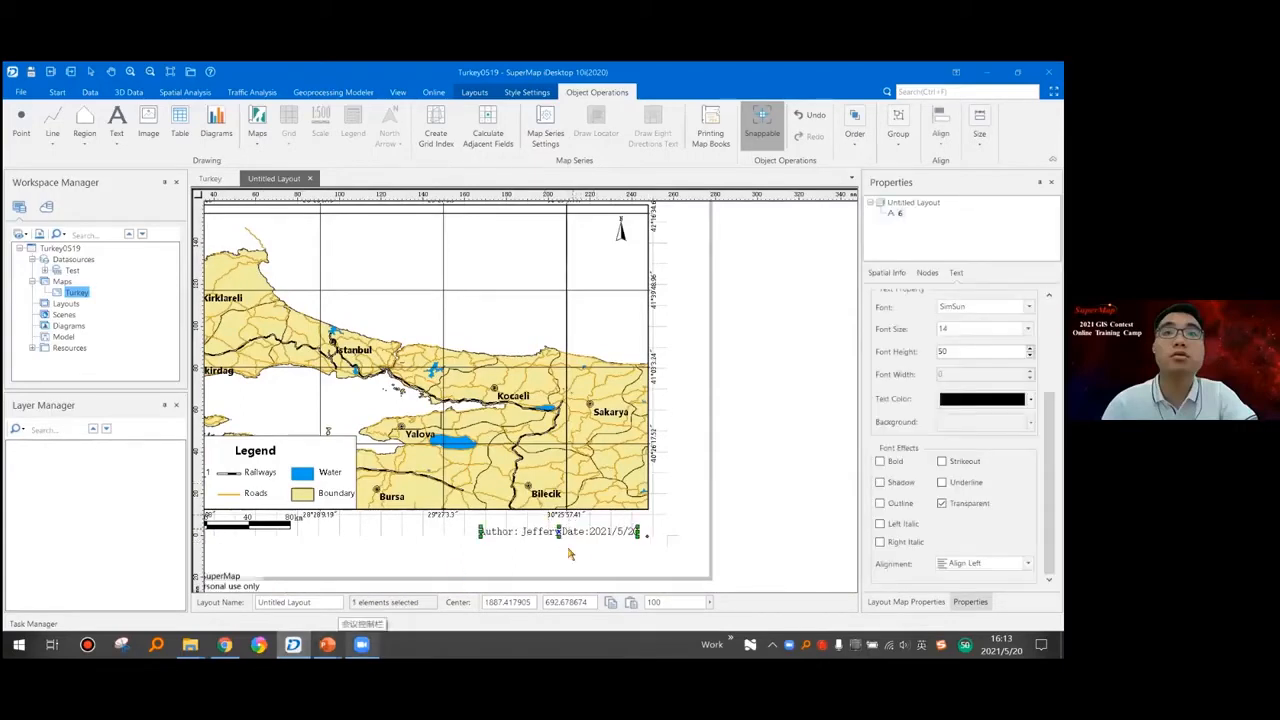
{"action": "left_click", "coordinate": [602, 558]}
{"action": "left_click_drag", "start_coordinate": [588, 536], "coordinate": [590, 529]}
{"action": "left_click", "coordinate": [582, 553]}
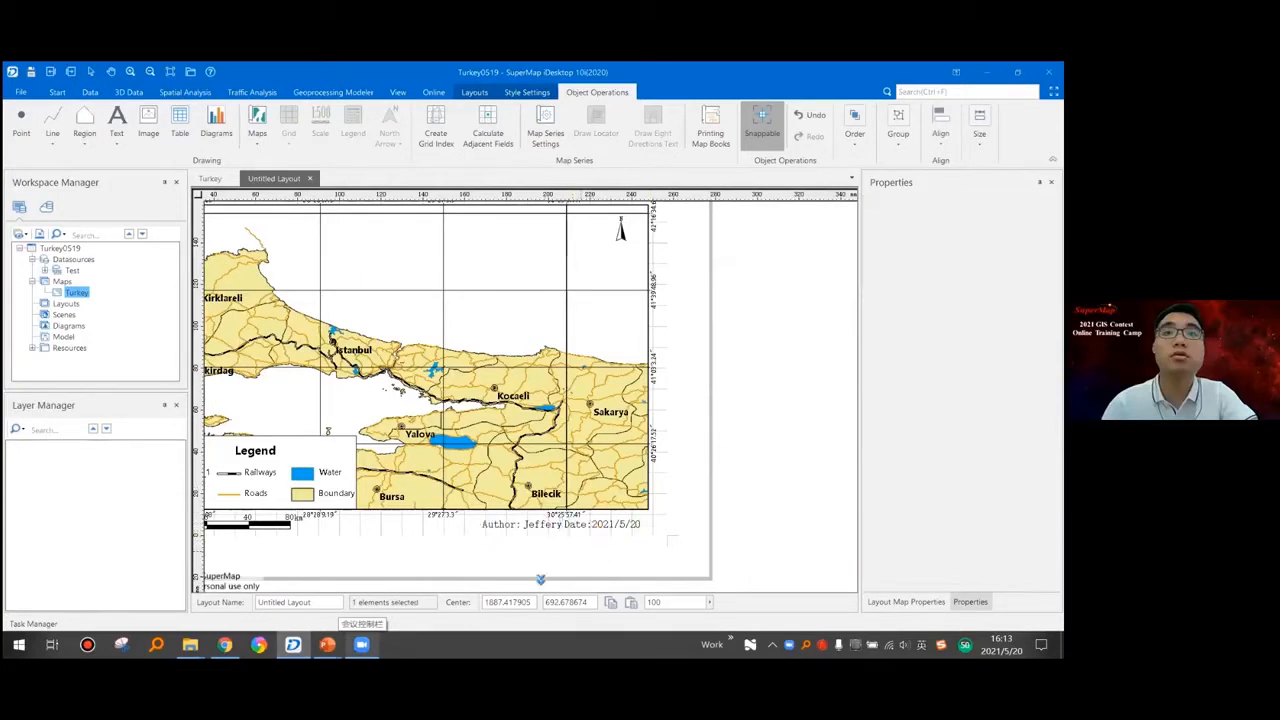
Make the author and date text bold.
{"action": "left_click", "coordinate": [586, 524]}
{"action": "left_click", "coordinate": [880, 461]}
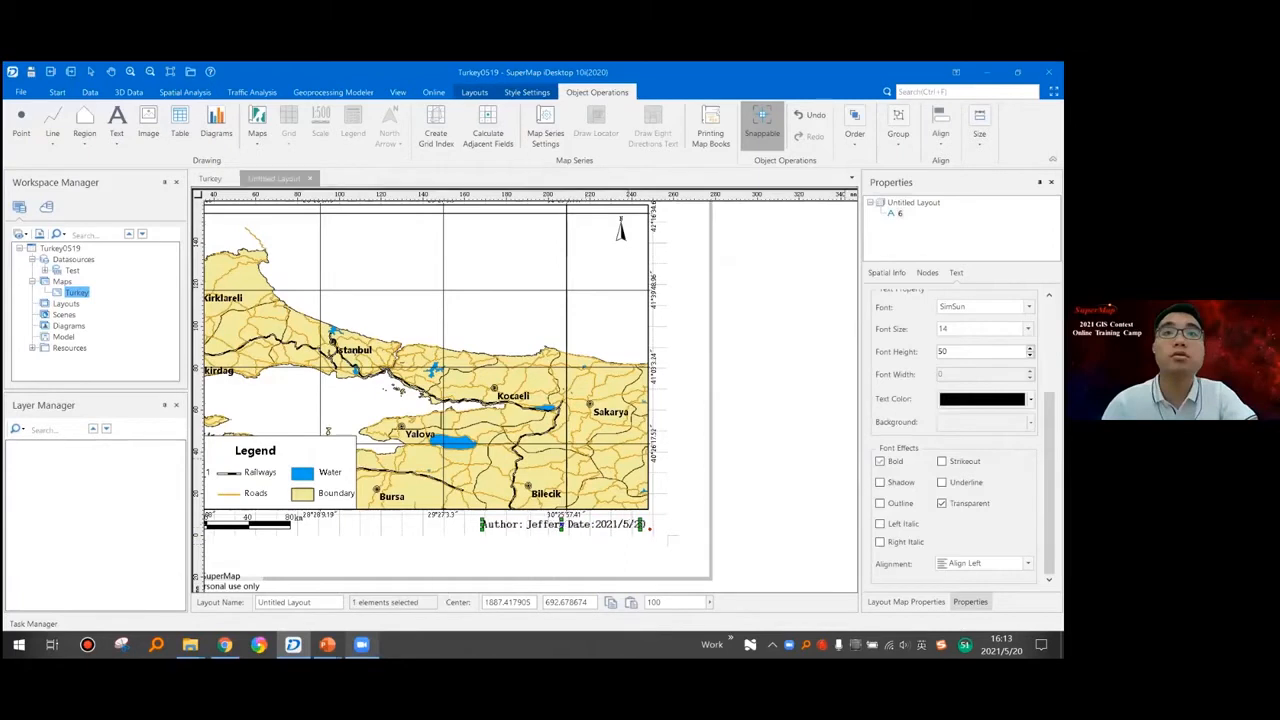
{"action": "left_click", "coordinate": [416, 552]}
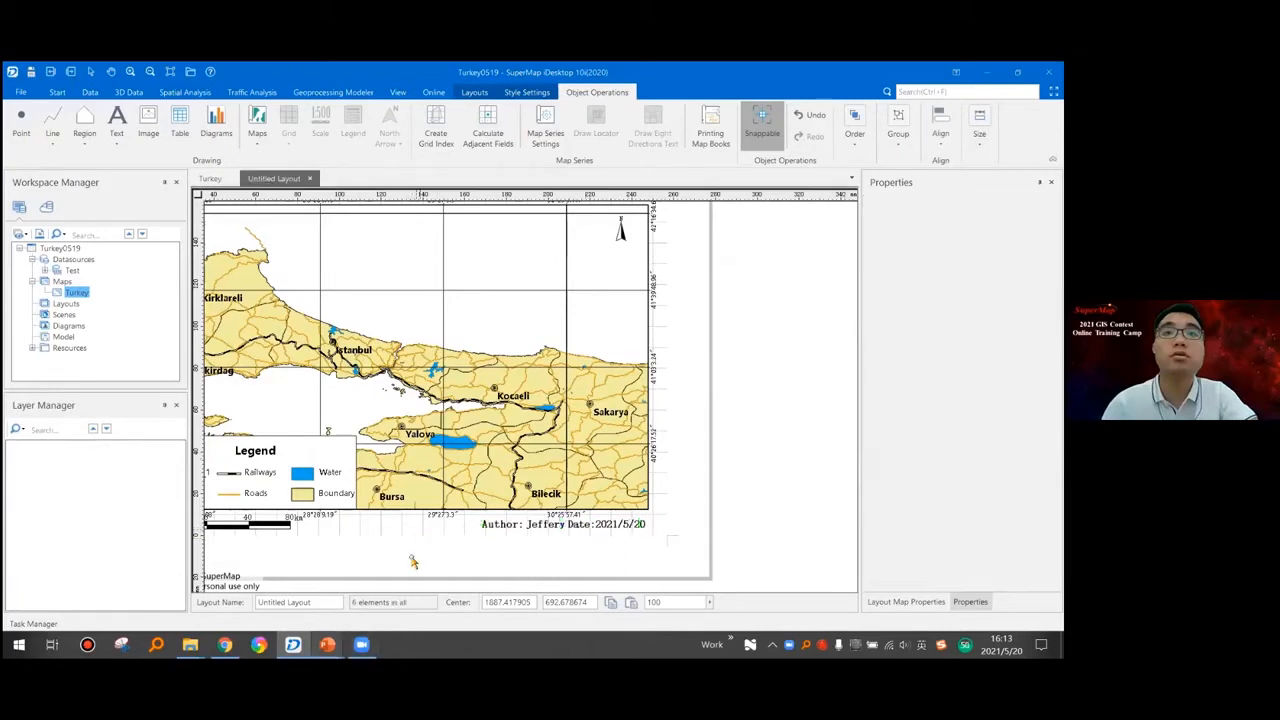
{"action": "key", "text": "alt+Tab"}
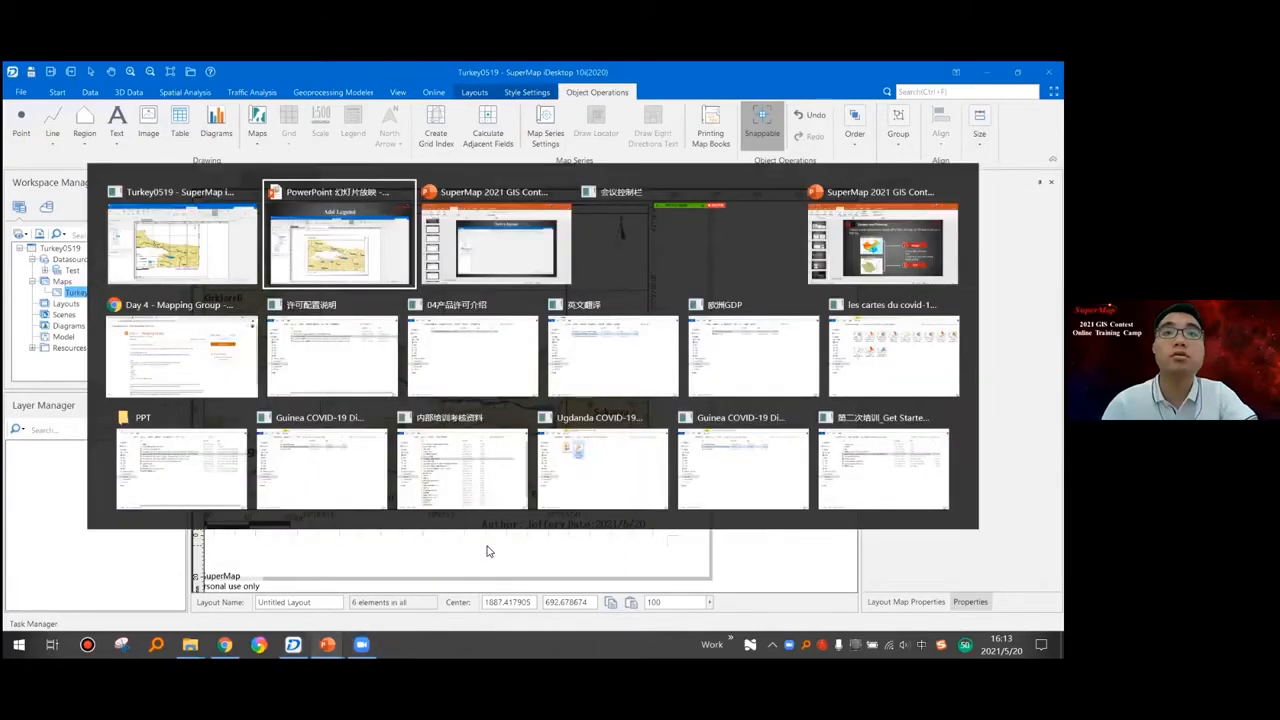
{"action": "key", "text": "alt+Tab"}
{"action": "key", "text": "alt+shift+Tab"}
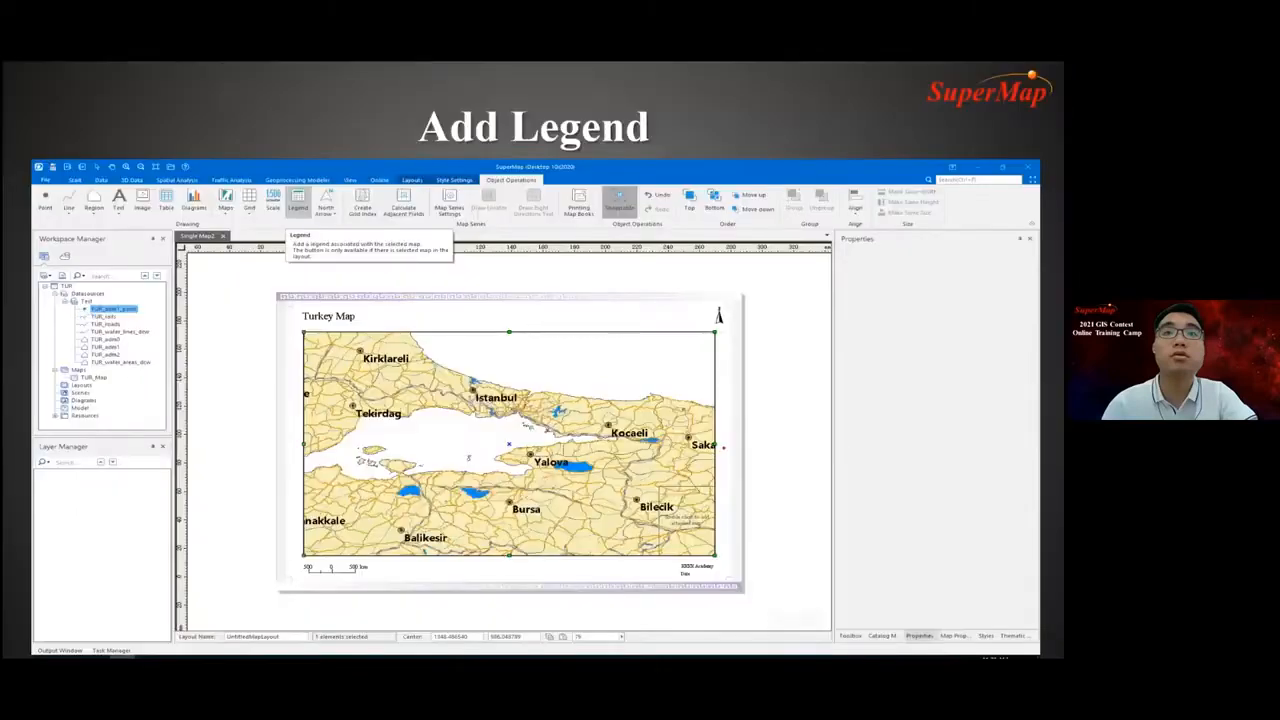
{"action": "key", "text": "Right"}
{"action": "key", "text": "Right"}
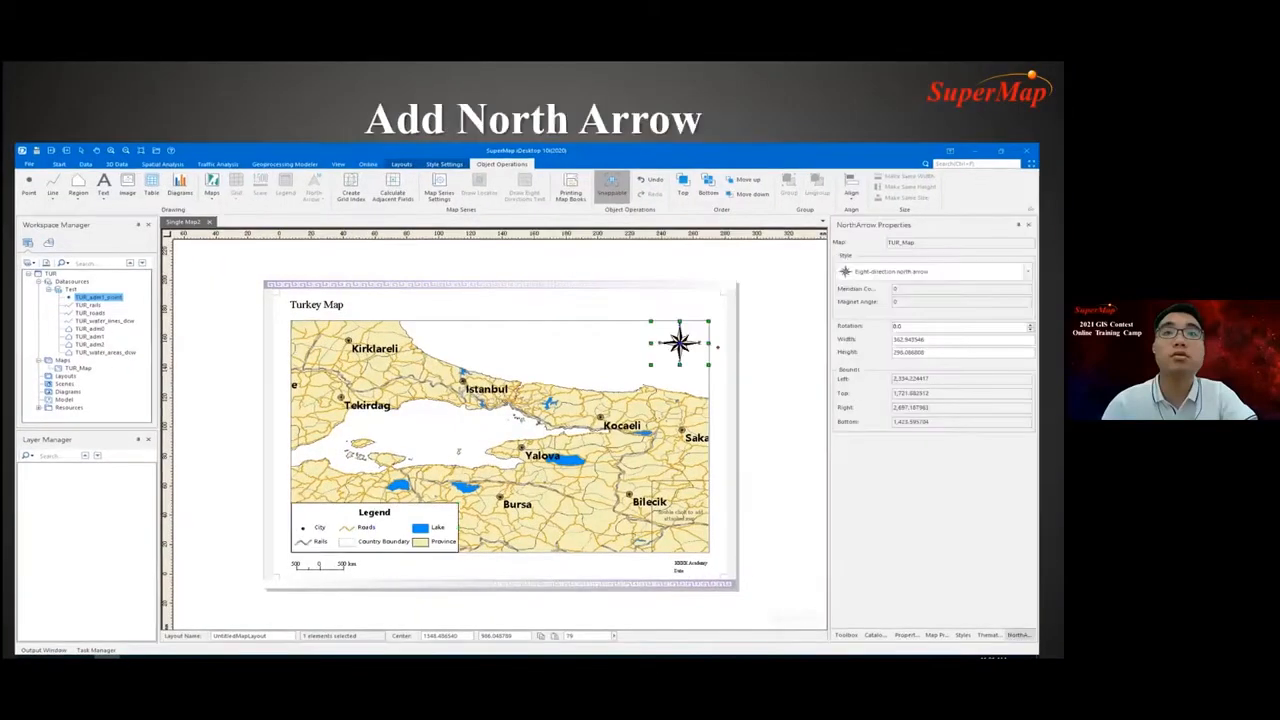
{"action": "key", "text": "Right"}
{"action": "key", "text": "Right"}
{"action": "key", "text": "Right"}
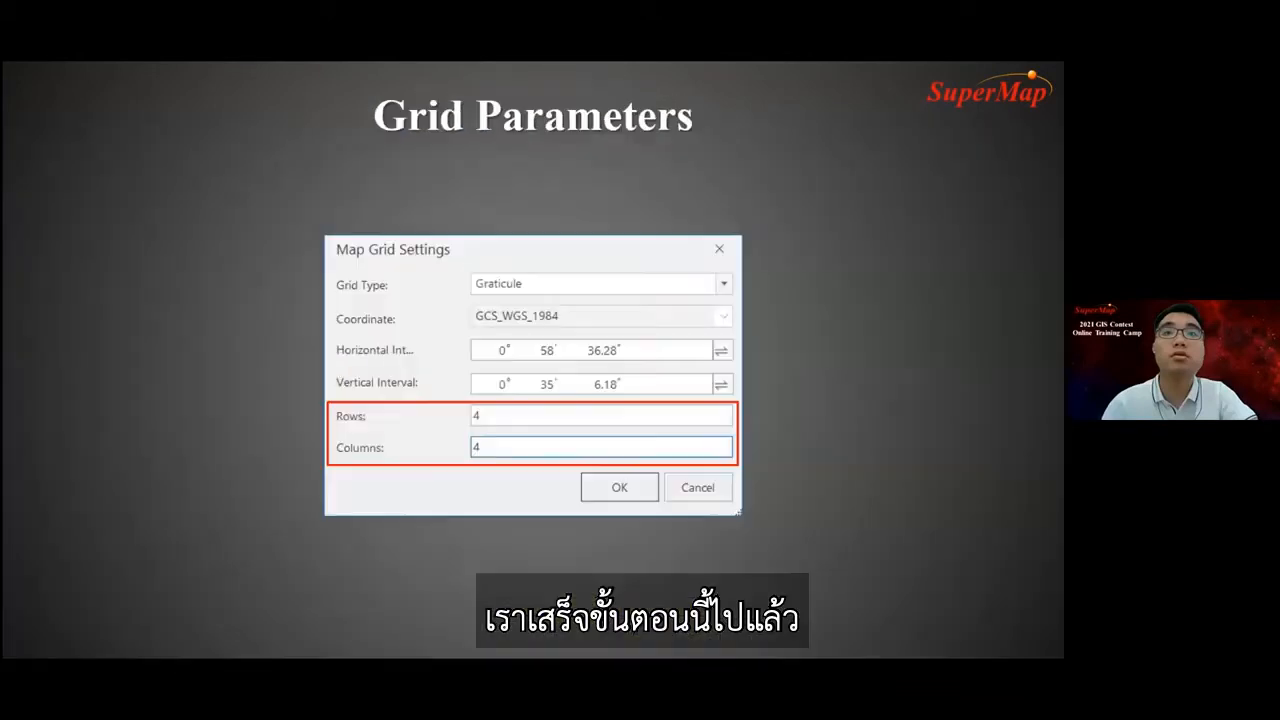
{"action": "key", "text": "Right"}
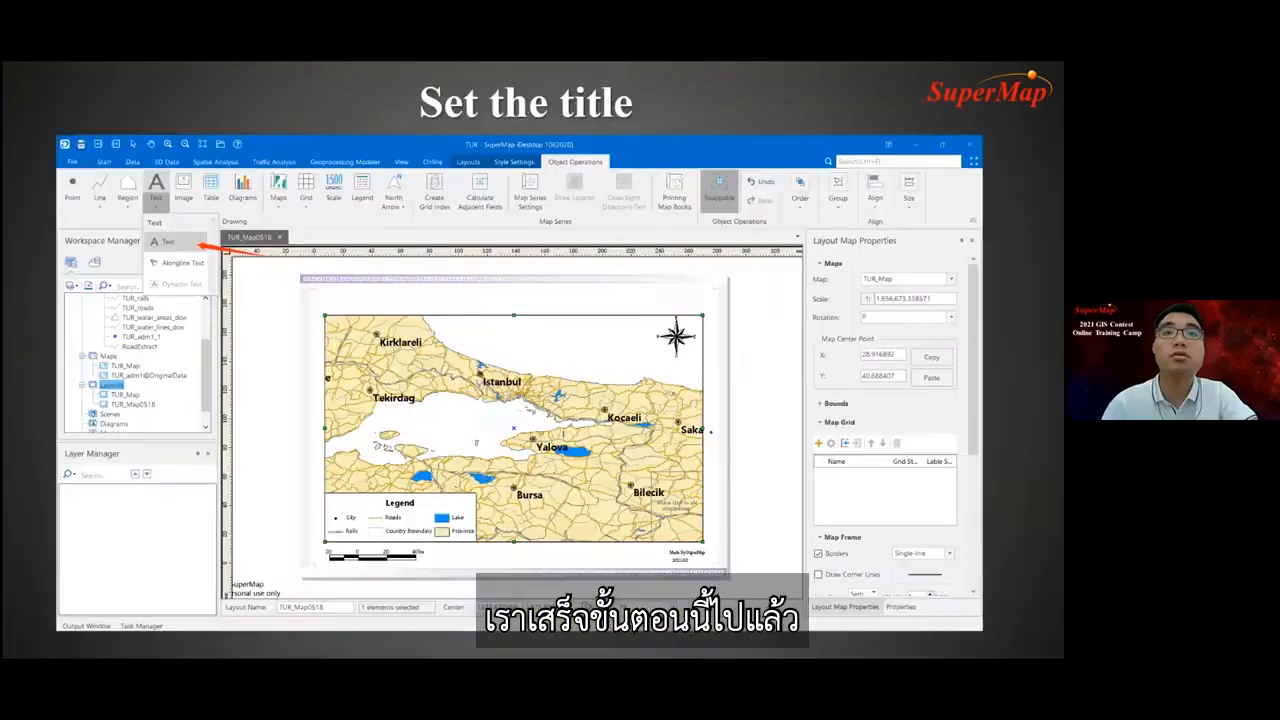
{"action": "key", "text": "Right"}
{"action": "key", "text": "Right"}
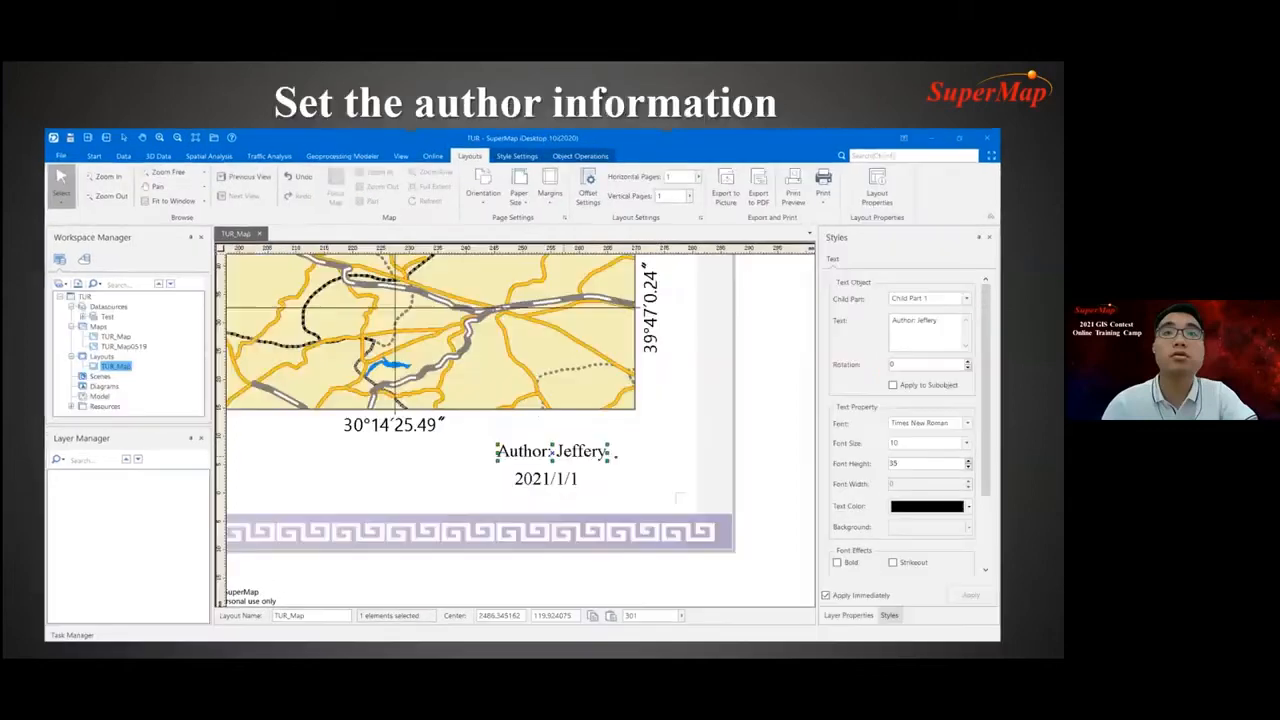
{"action": "key", "text": "Right"}
{"action": "key", "text": "Left"}
{"action": "key", "text": "Right"}
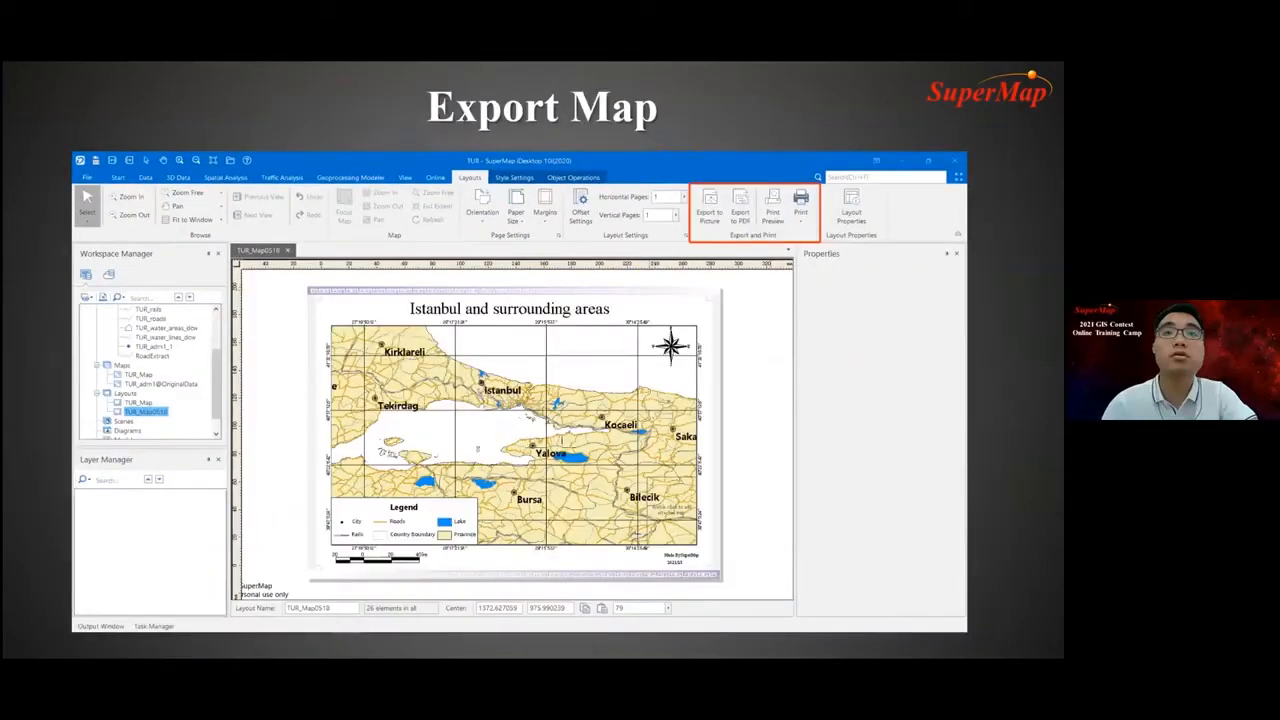
{"action": "key", "text": "Right"}
Switch back to SuperMap iDesktop and view the whole Turkey layout page.
{"action": "key", "text": "alt+Tab"}
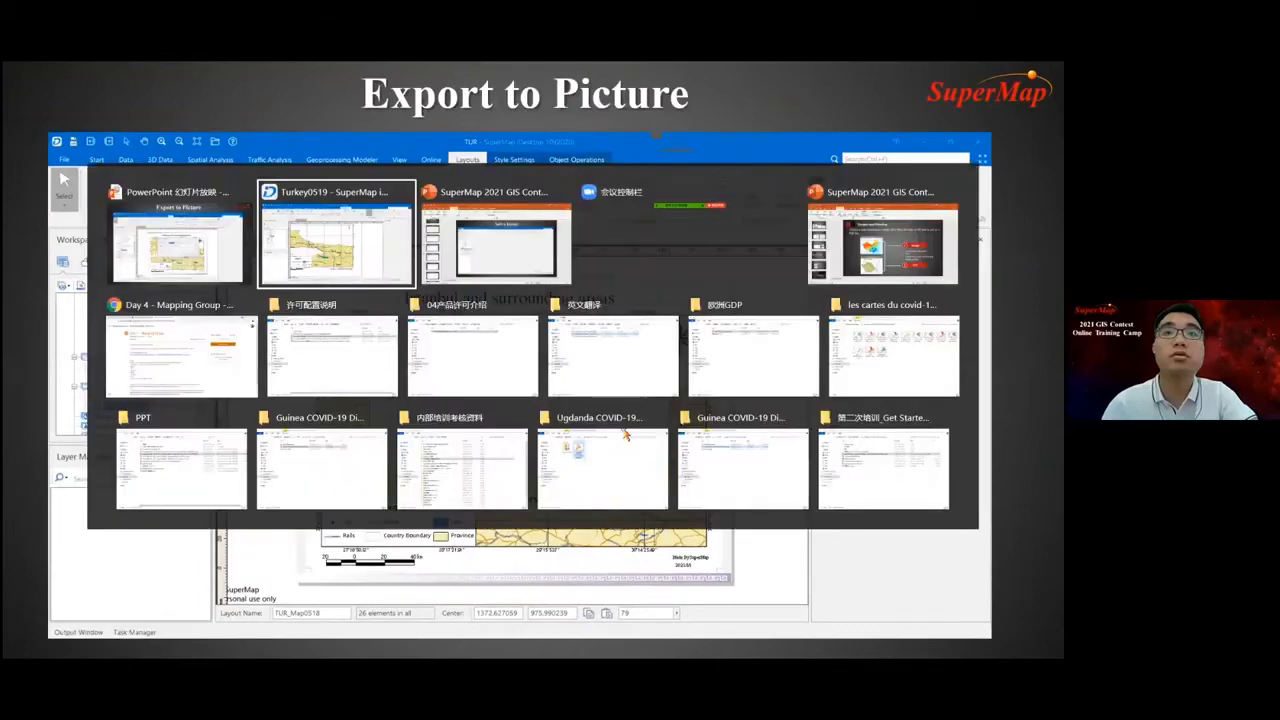
{"action": "scroll", "coordinate": [512, 412], "scroll_direction": "down", "scroll_amount": 5}
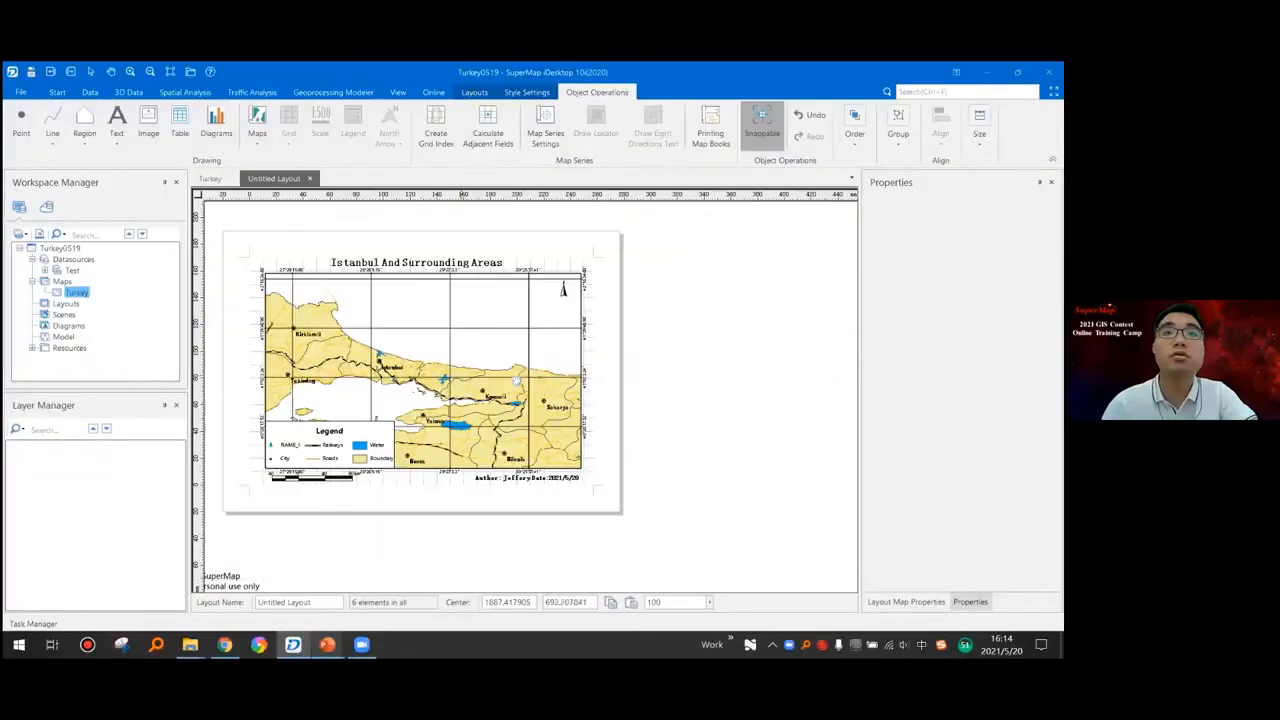
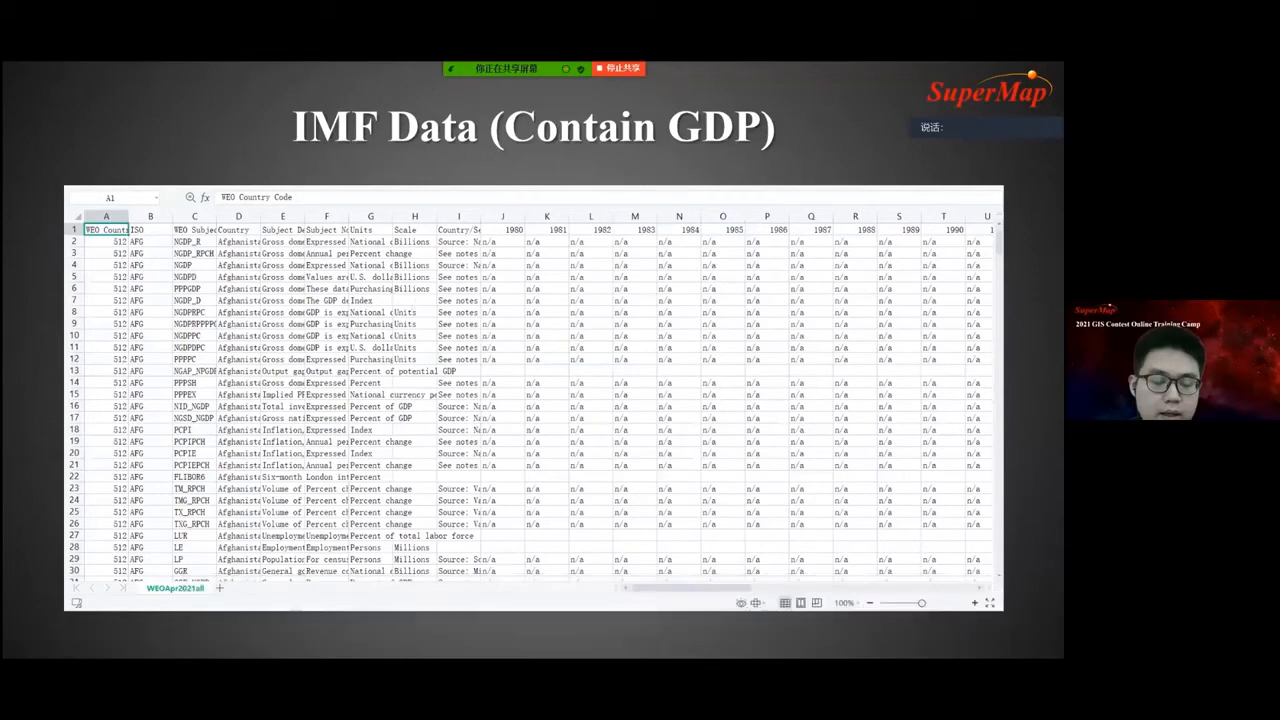
{"action": "key", "text": "Right"}
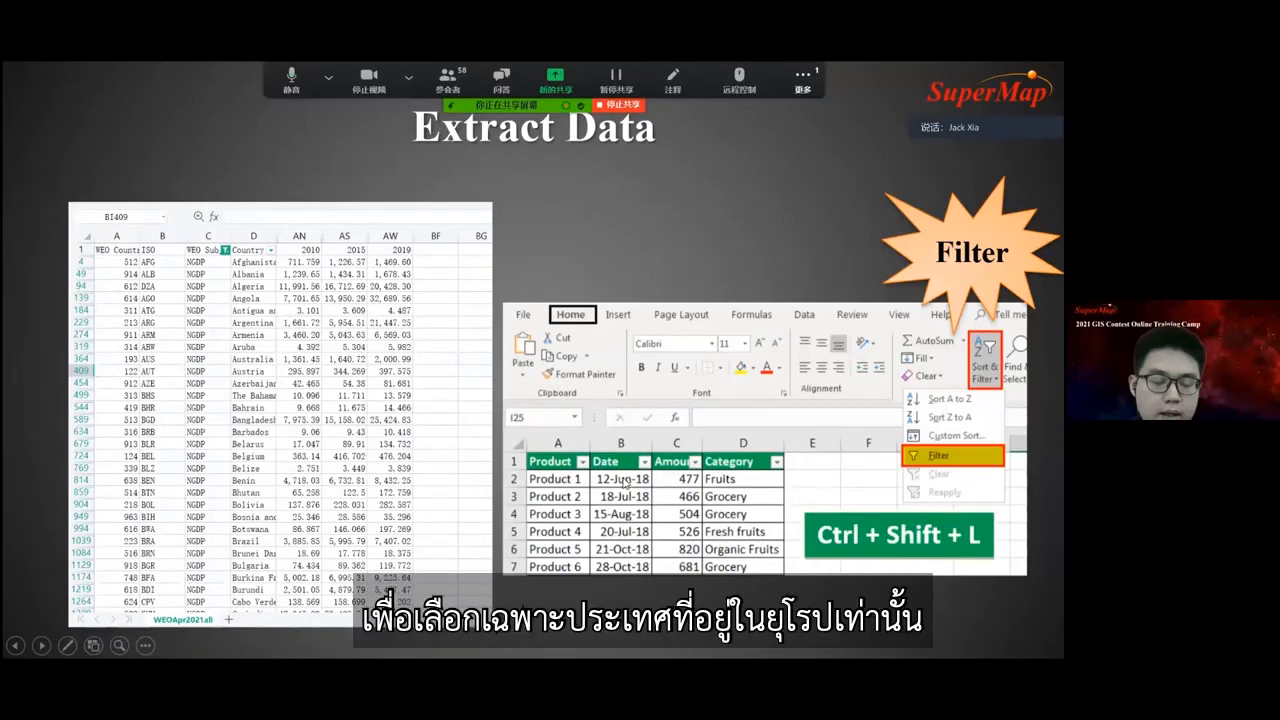
{"action": "left_click", "coordinate": [447, 332]}
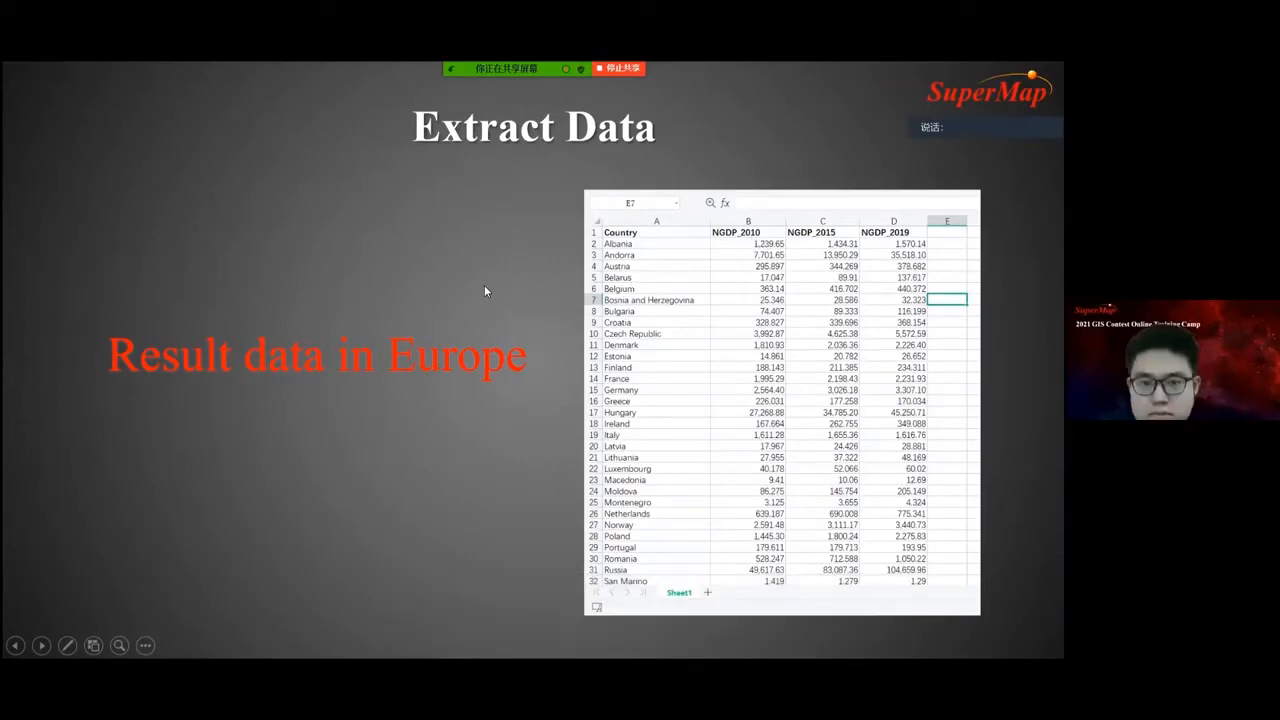
{"action": "left_click", "coordinate": [407, 297]}
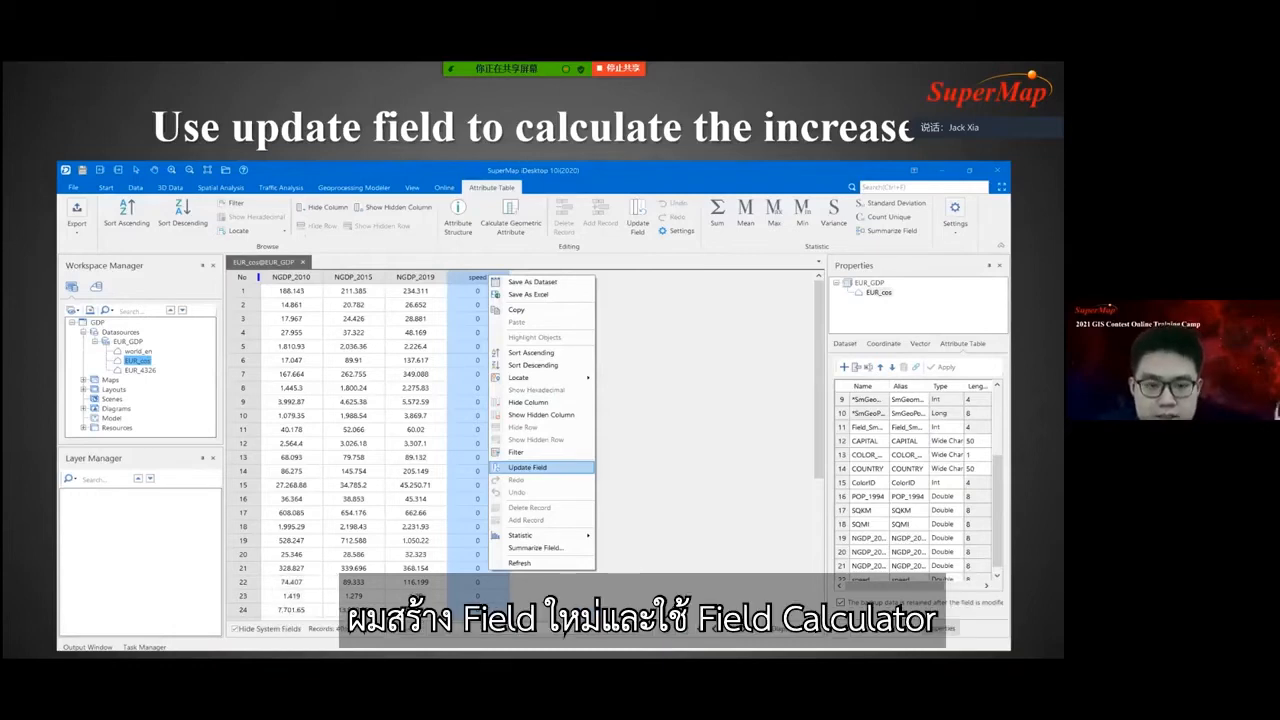
{"action": "left_click", "coordinate": [548, 466]}
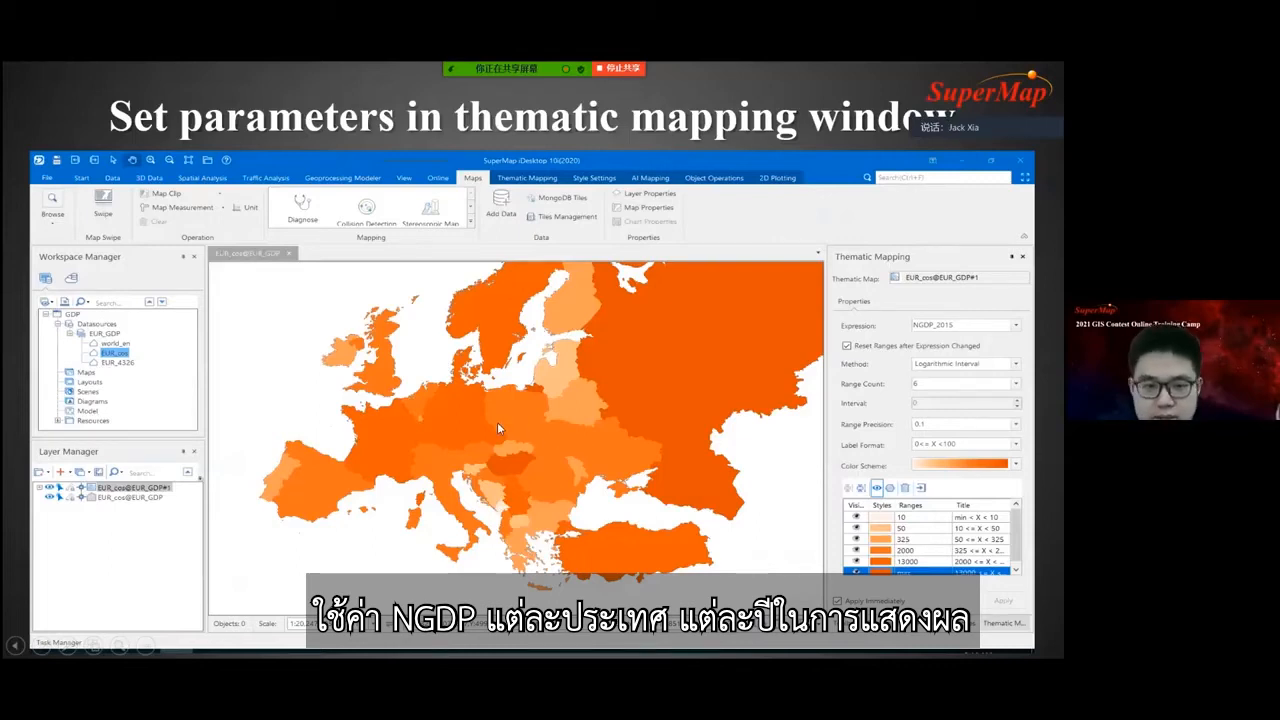
{"action": "left_click", "coordinate": [594, 406]}
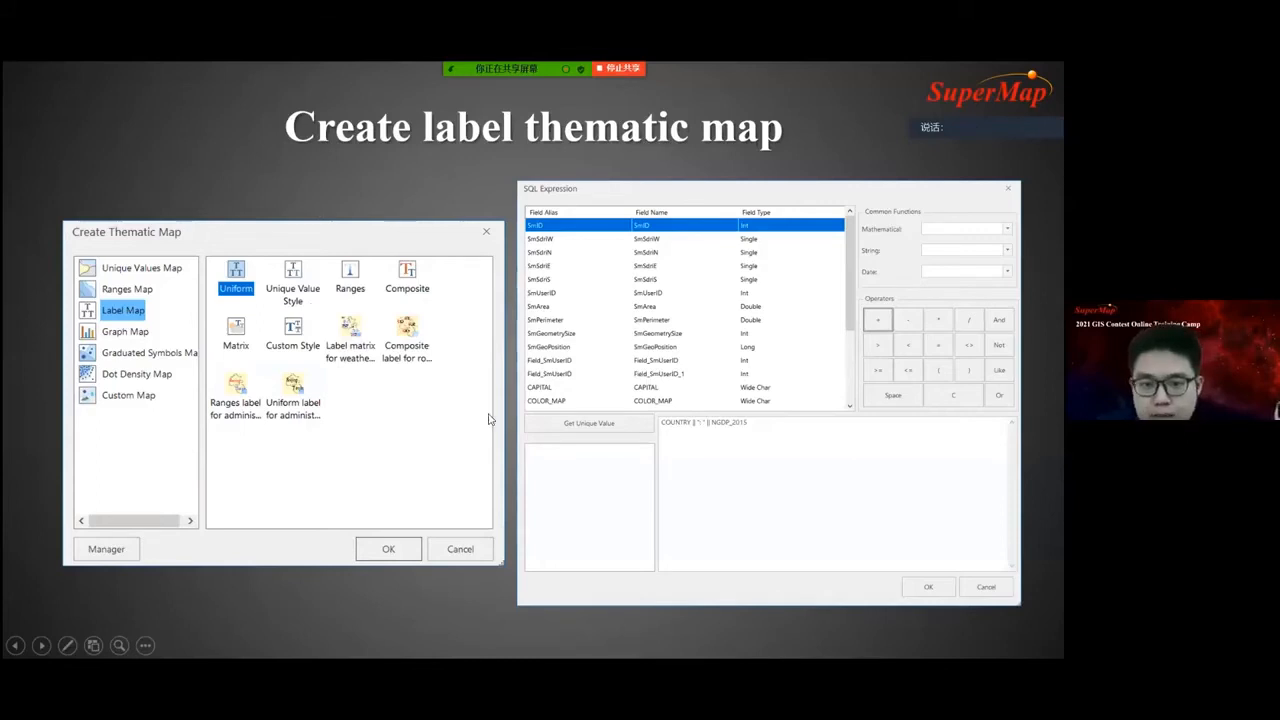
{"action": "left_click", "coordinate": [511, 472]}
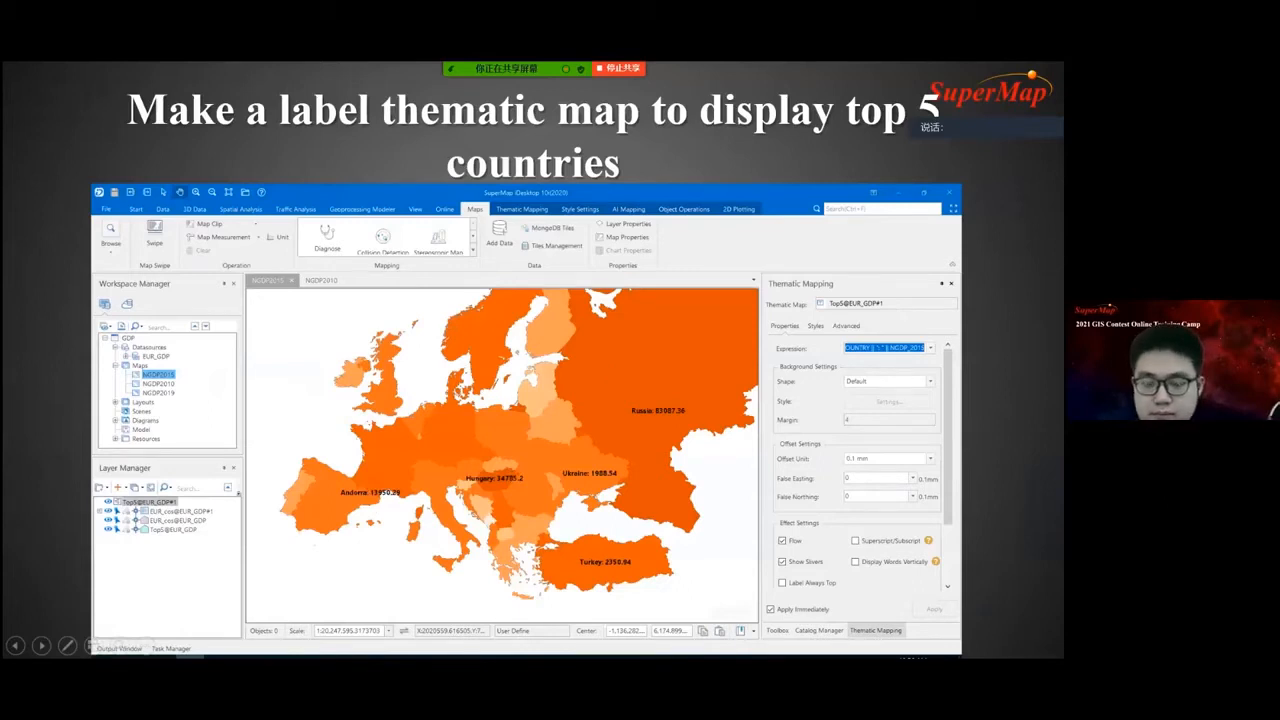
{"action": "key", "text": "Right"}
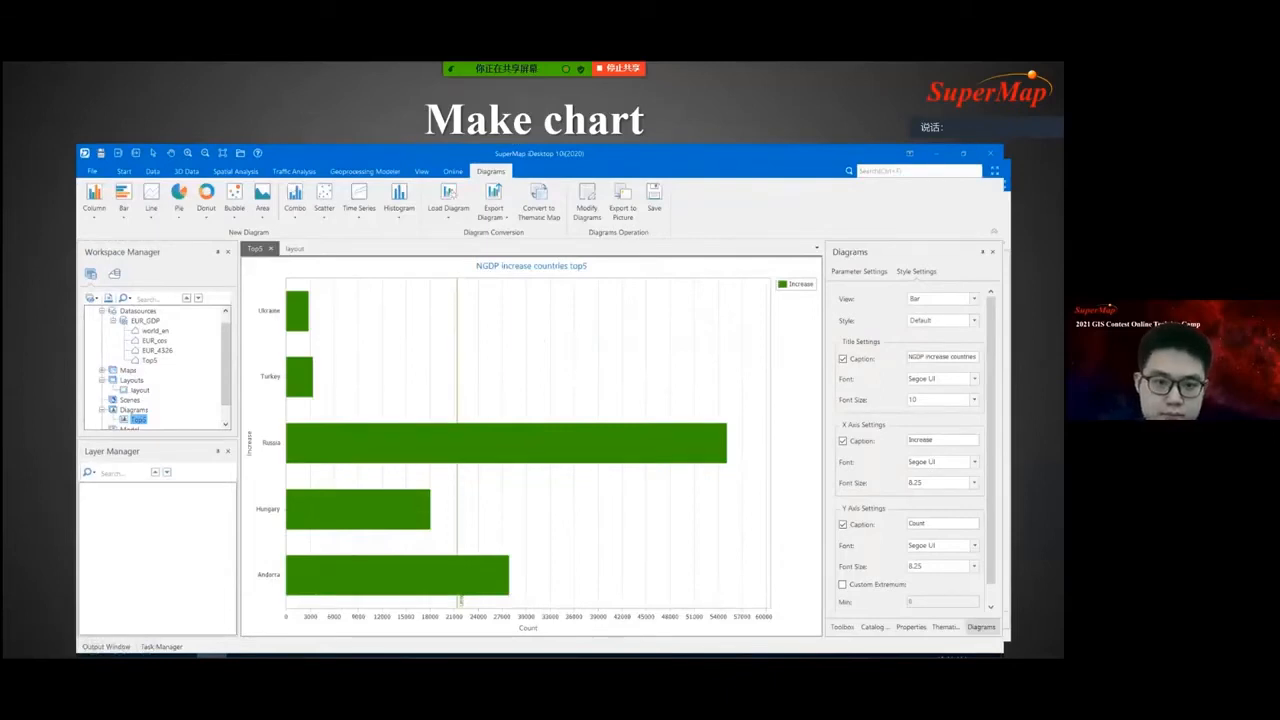
{"action": "key", "text": "Right"}
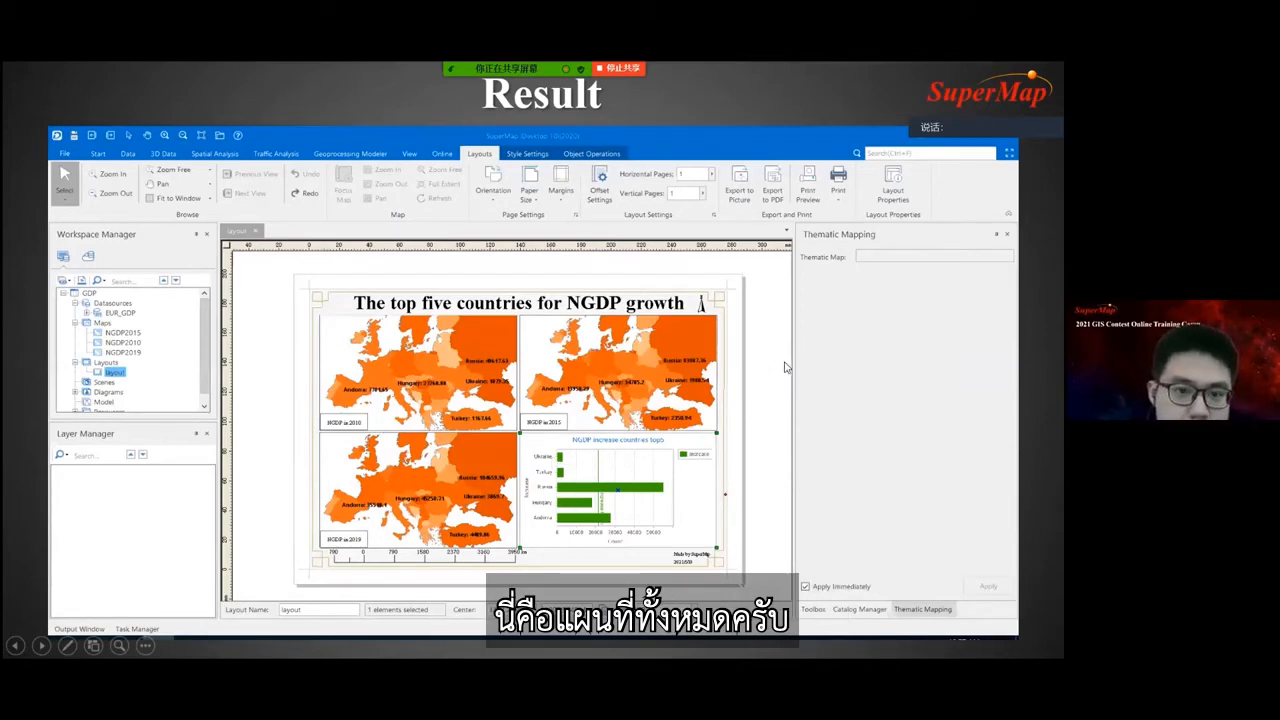
{"action": "key", "text": "Right"}
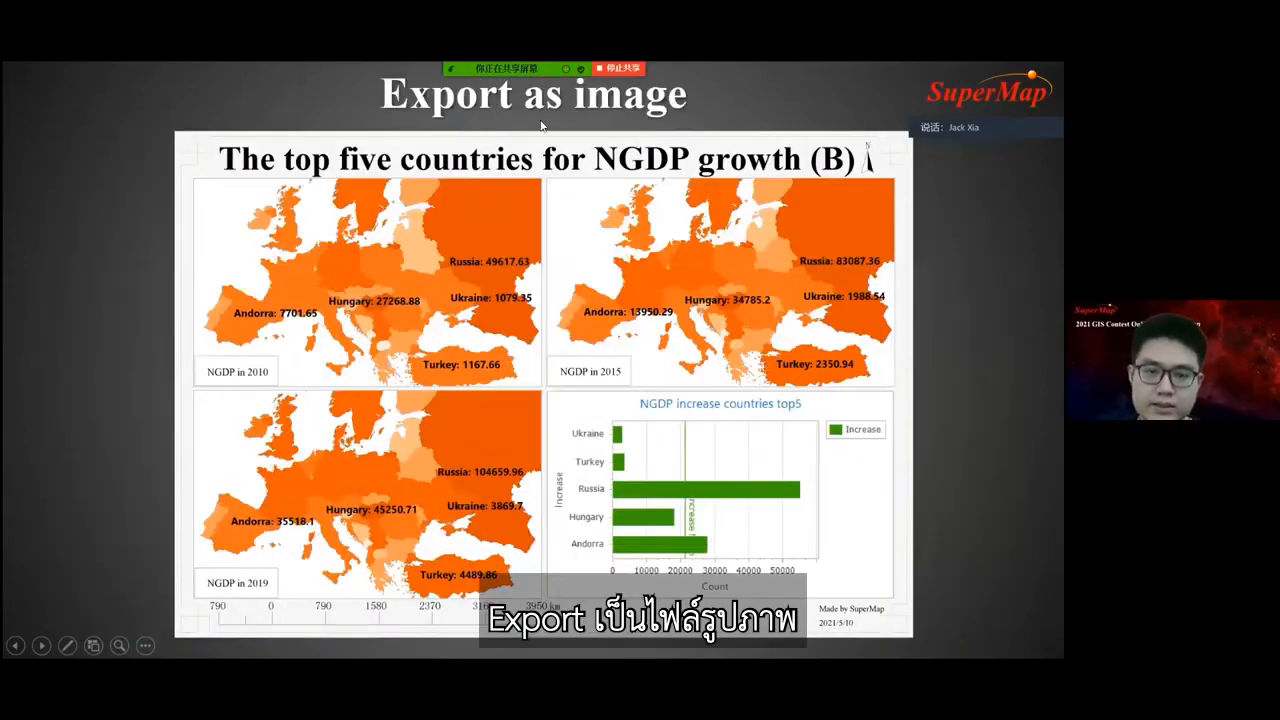
{"action": "left_click", "coordinate": [693, 357]}
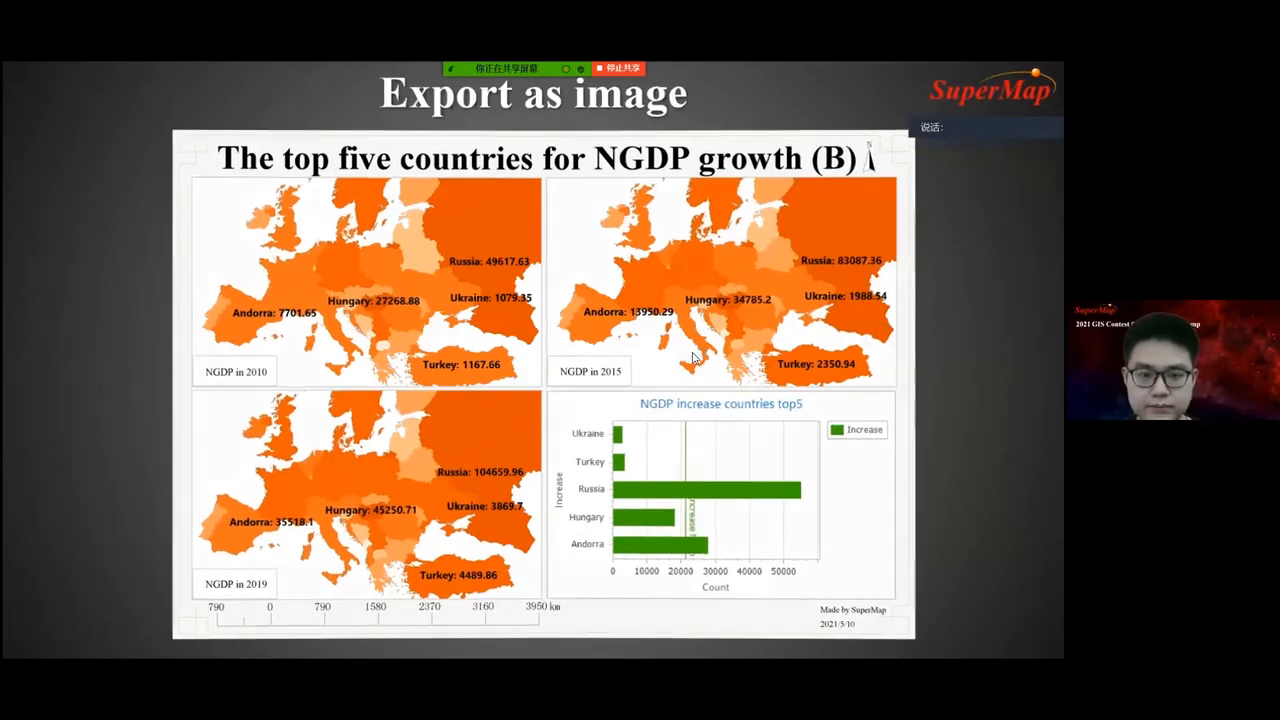
{"action": "left_click", "coordinate": [587, 377]}
End the slide show and switch to SuperMap iDesktop to review the layout of the top five countries for NGDP growth.
{"action": "key", "text": "Escape"}
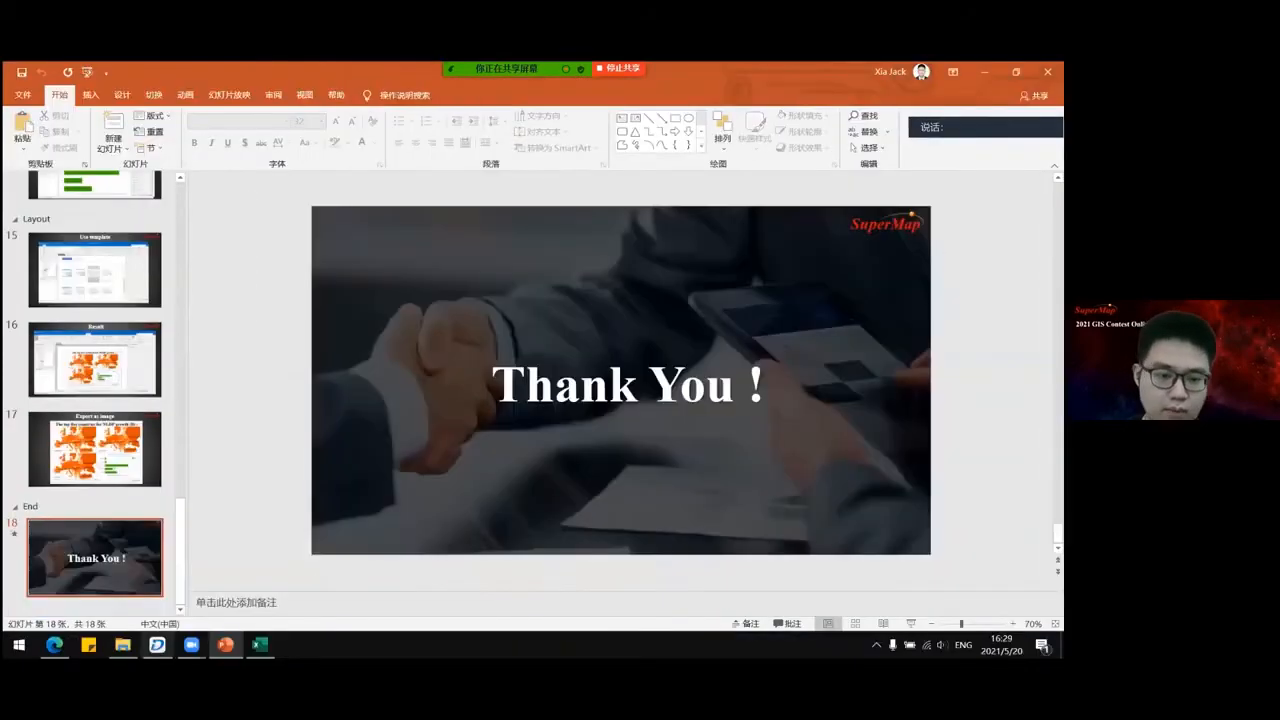
{"action": "mouse_move", "coordinate": [259, 644]}
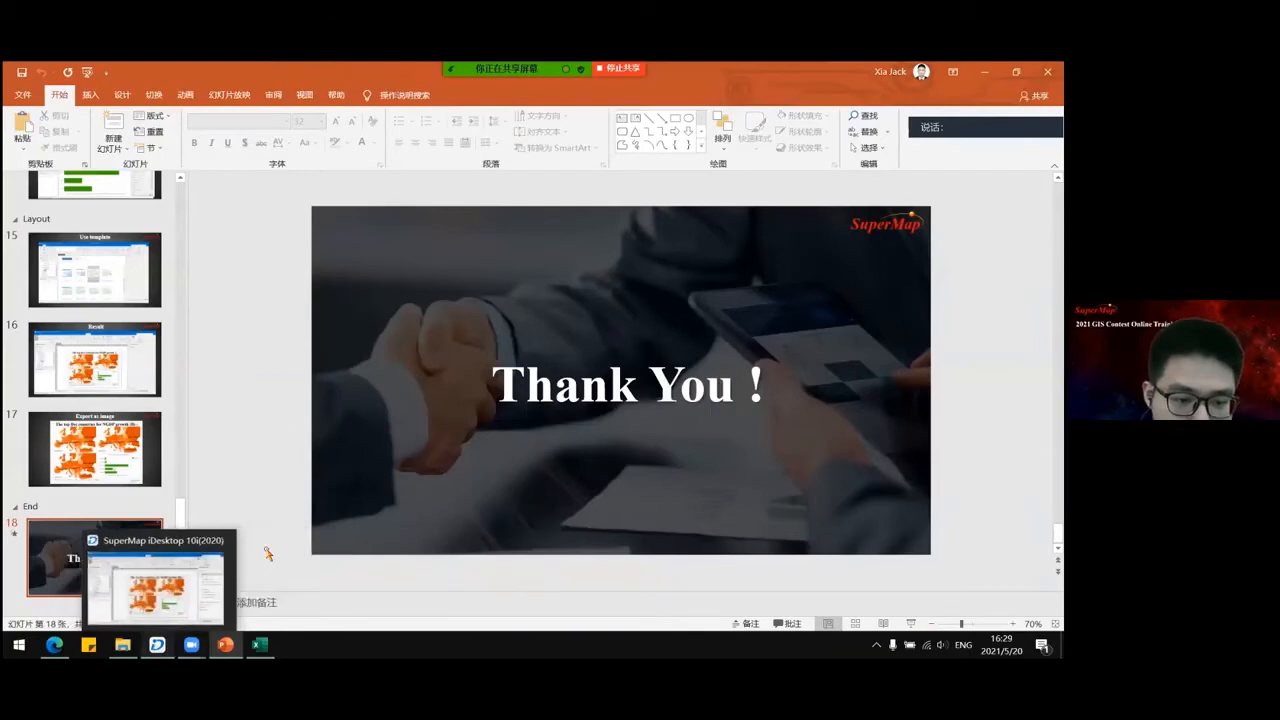
{"action": "left_click", "coordinate": [266, 555]}
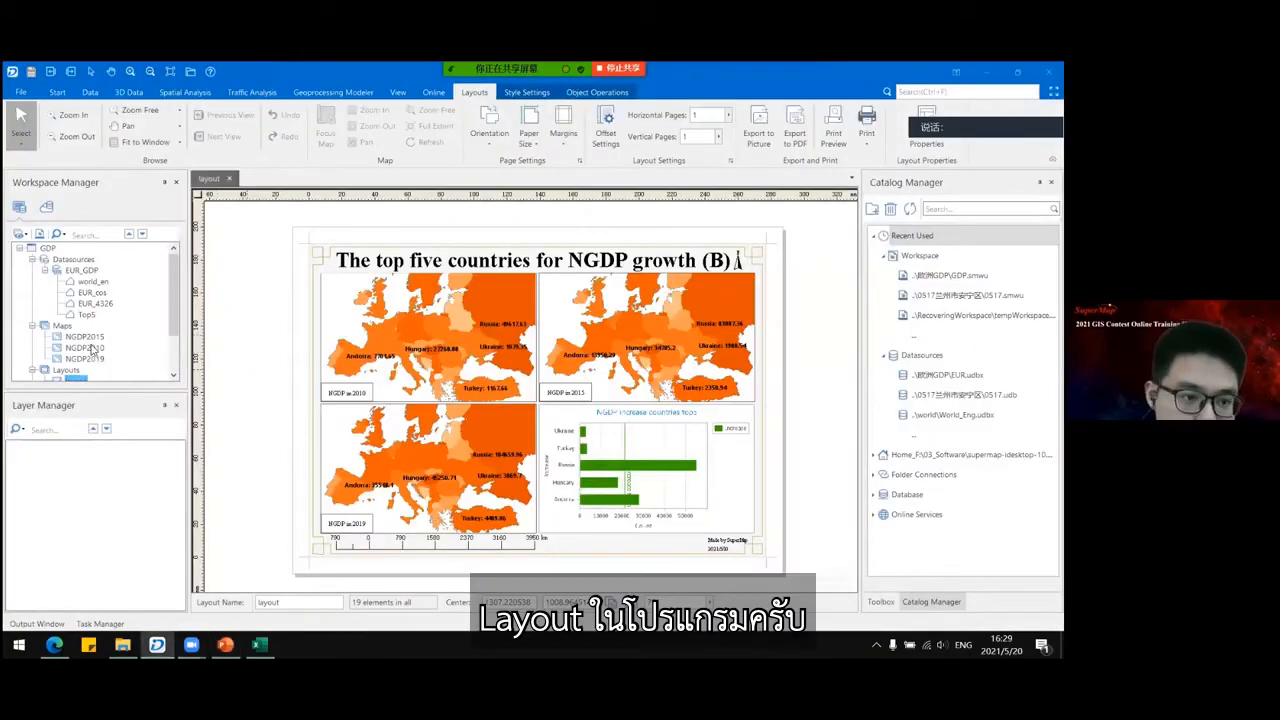
{"action": "left_click", "coordinate": [476, 266]}
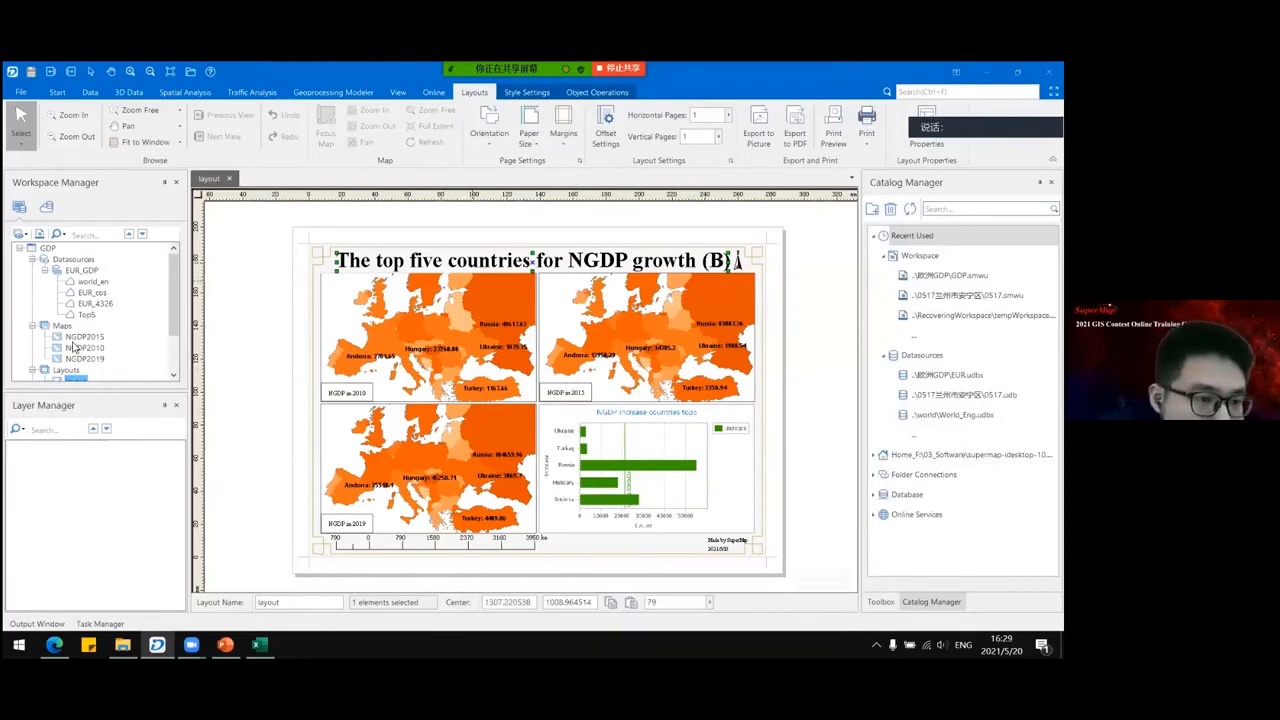
{"action": "scroll", "coordinate": [144, 334], "scroll_direction": "down", "scroll_amount": 2}
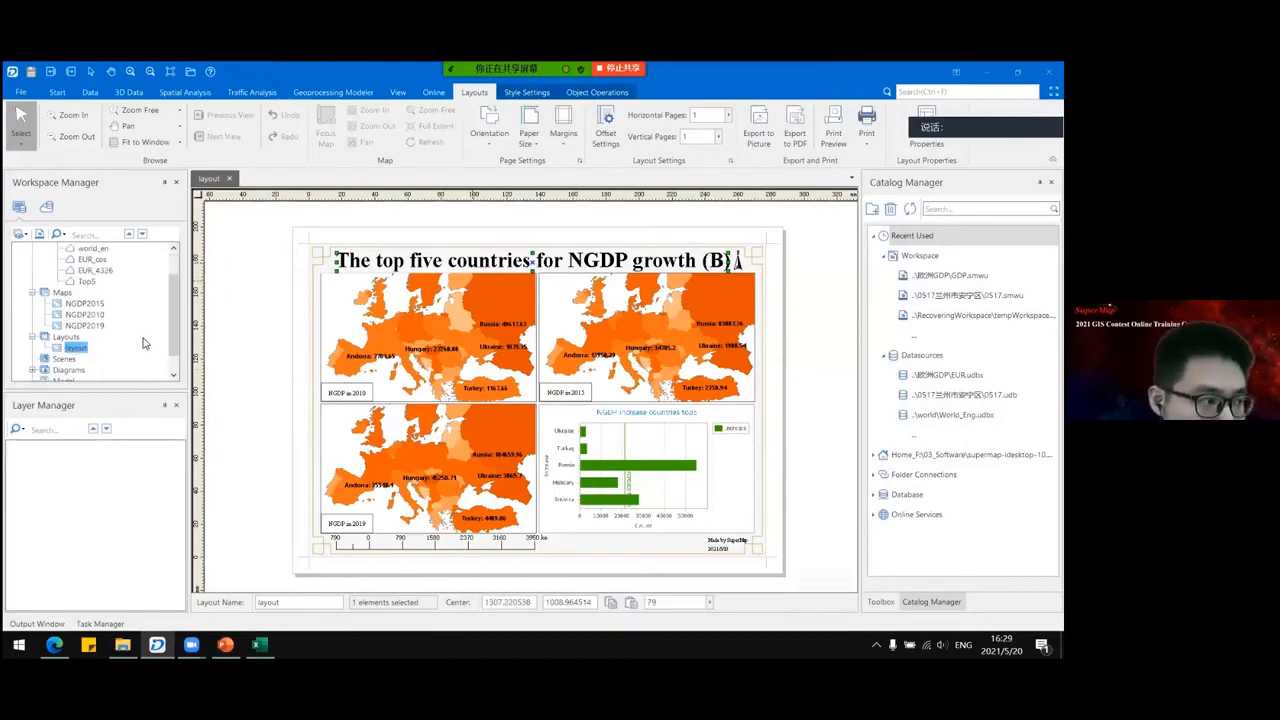
{"action": "scroll", "coordinate": [95, 335], "scroll_direction": "up", "scroll_amount": 1}
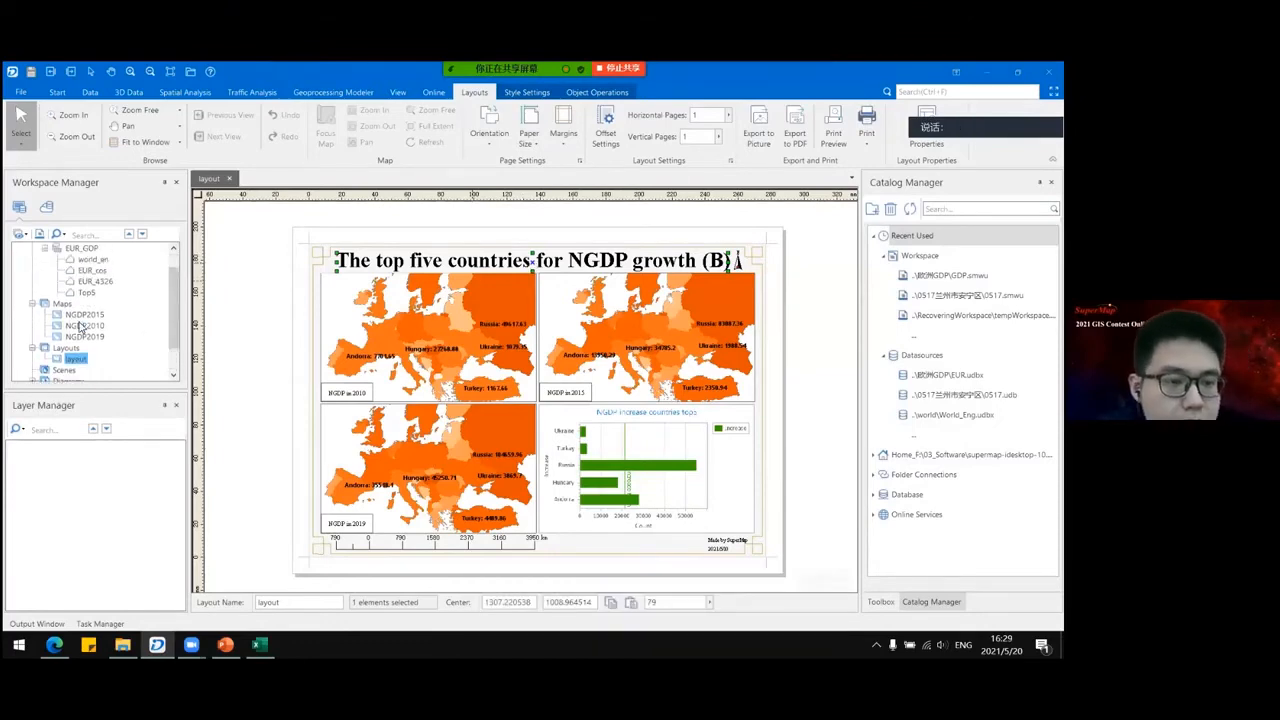
Open the NGDP2010 map from the GDP workspace in its own window.
{"action": "left_click", "coordinate": [86, 315]}
{"action": "right_click", "coordinate": [88, 318]}
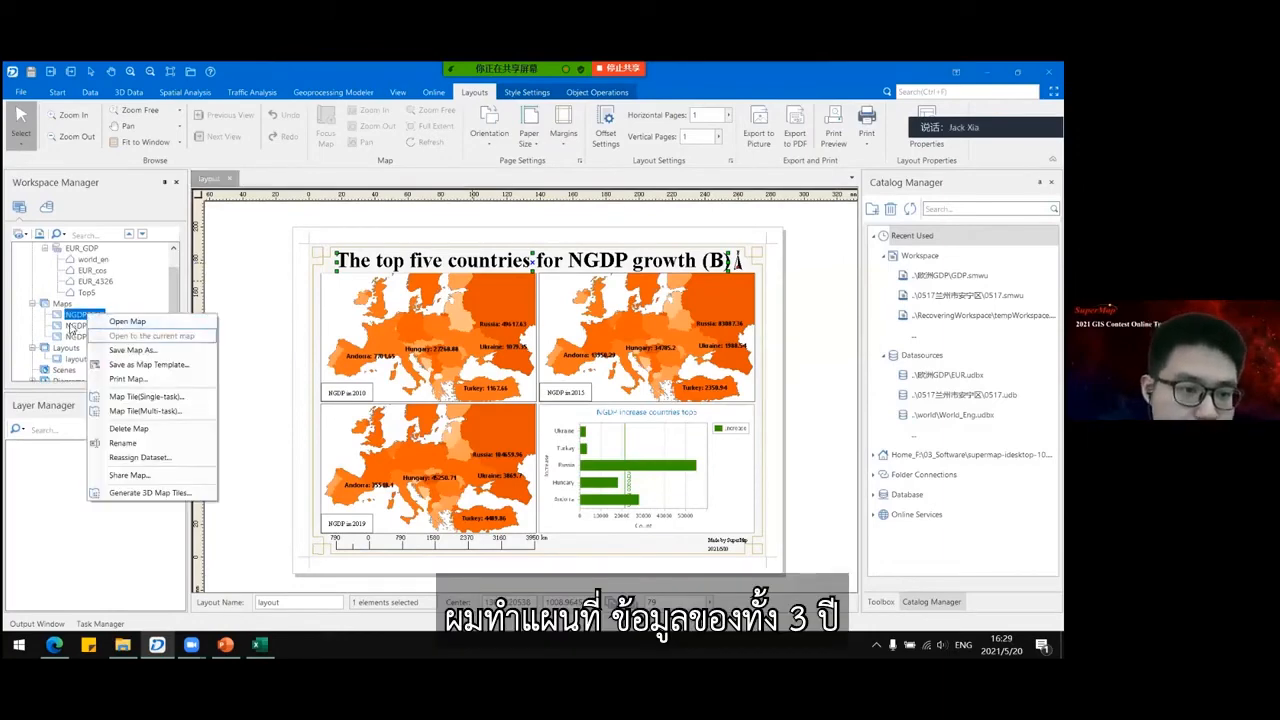
{"action": "left_click", "coordinate": [85, 325]}
{"action": "right_click", "coordinate": [92, 326]}
{"action": "left_click", "coordinate": [125, 337]}
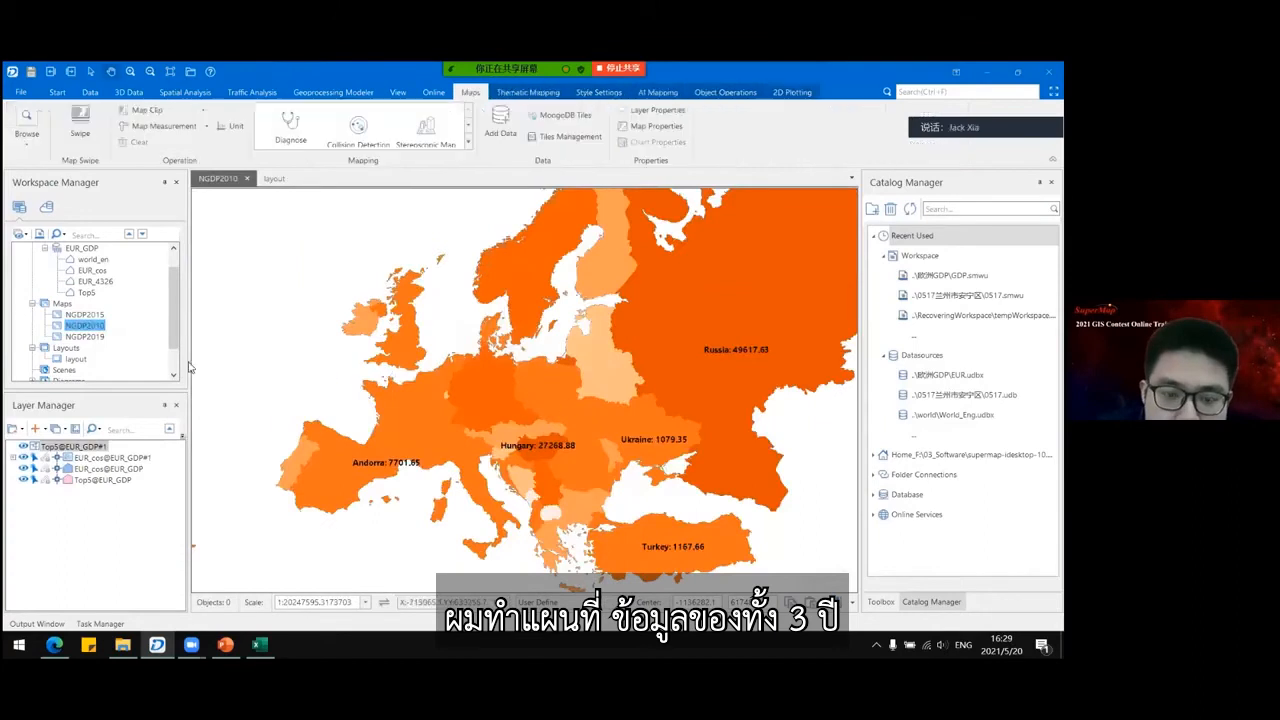
Open the NGDP2019 and NGDP2015 maps from the workspace in separate windows.
{"action": "left_click", "coordinate": [85, 337]}
{"action": "right_click", "coordinate": [88, 337]}
{"action": "left_click", "coordinate": [125, 348]}
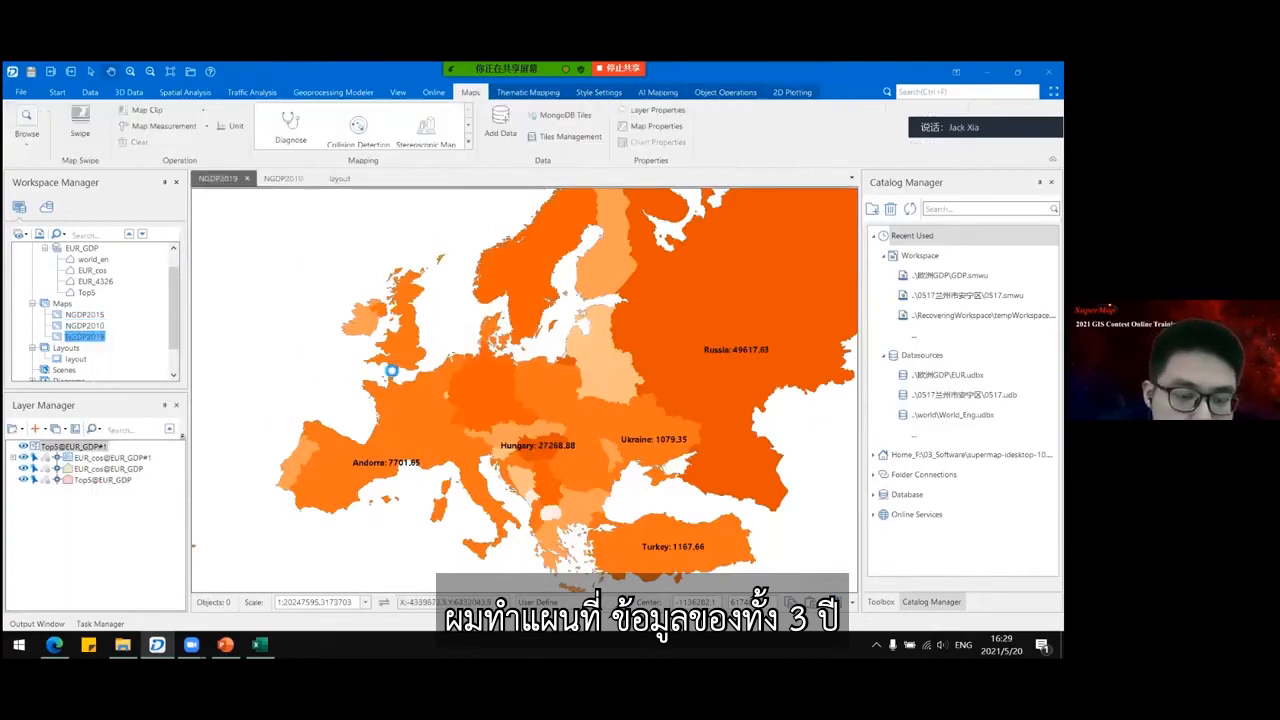
{"action": "left_click", "coordinate": [85, 314]}
{"action": "right_click", "coordinate": [88, 314]}
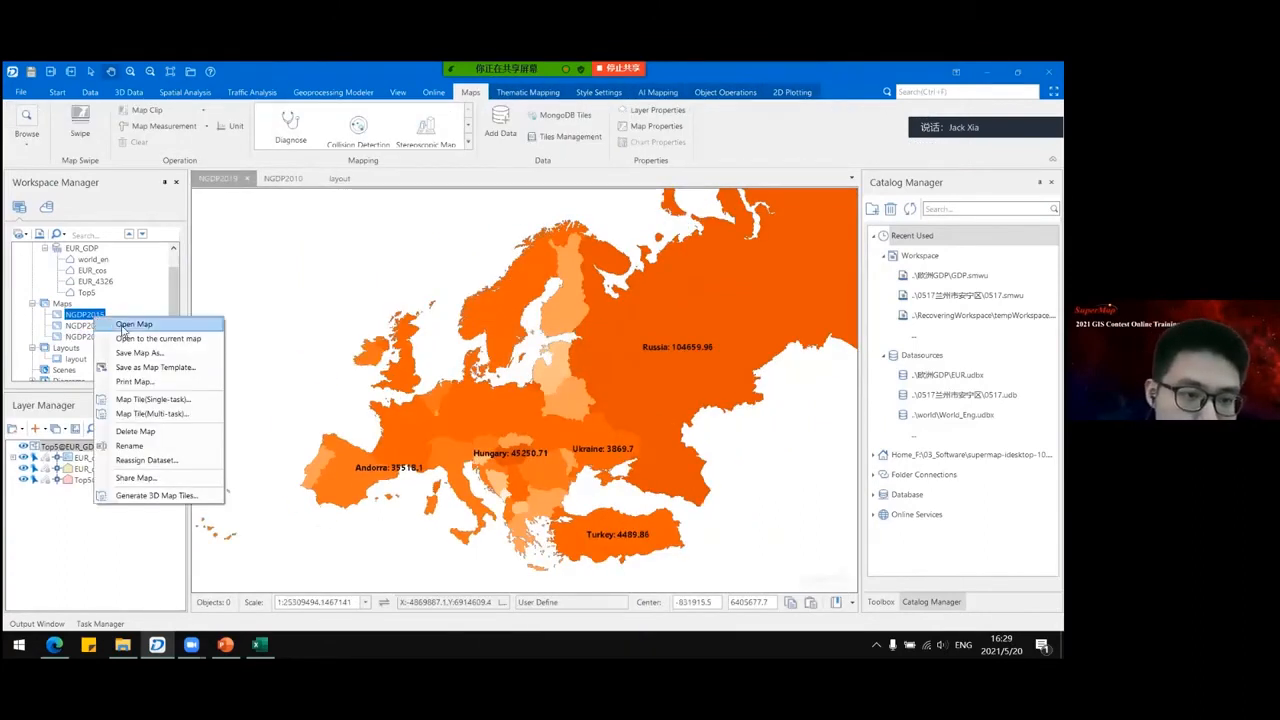
{"action": "left_click", "coordinate": [125, 325]}
{"action": "scroll", "coordinate": [398, 374], "scroll_direction": "up", "scroll_amount": 1}
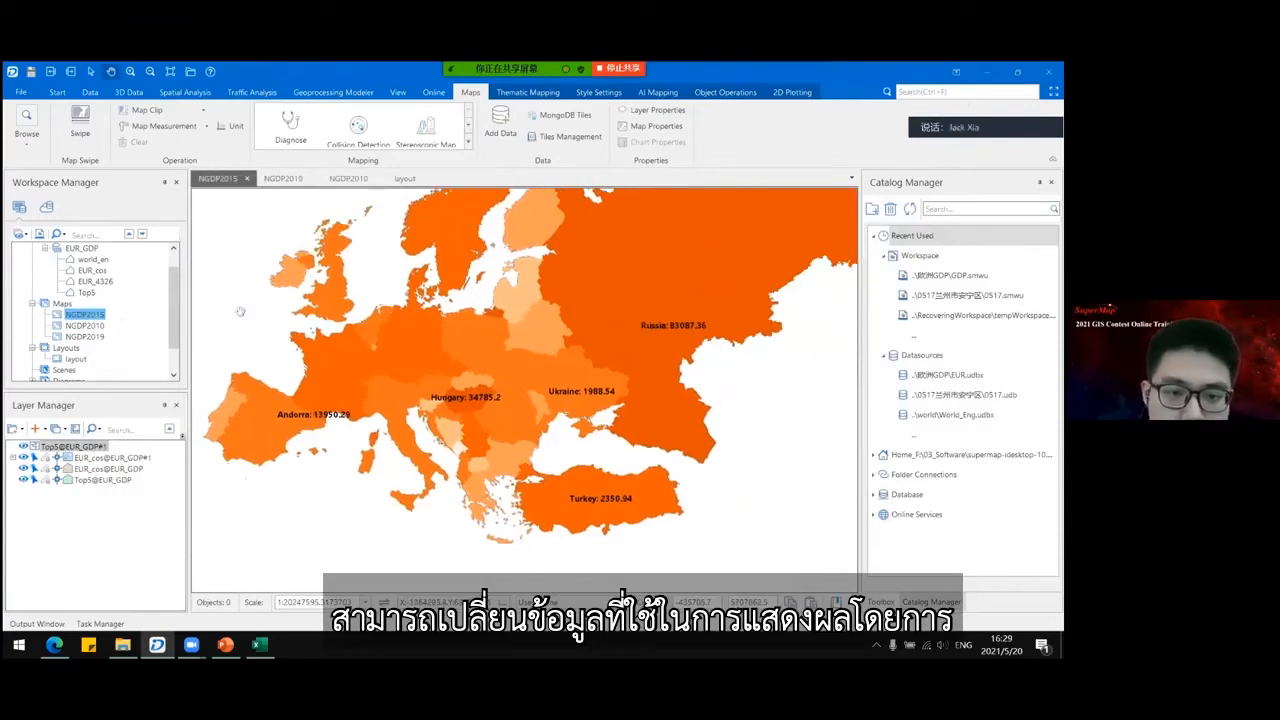
Open the thematic map settings of the EUR_cos@EUR_GDP#1 layer in the NGDP2015 map.
{"action": "left_click", "coordinate": [100, 458]}
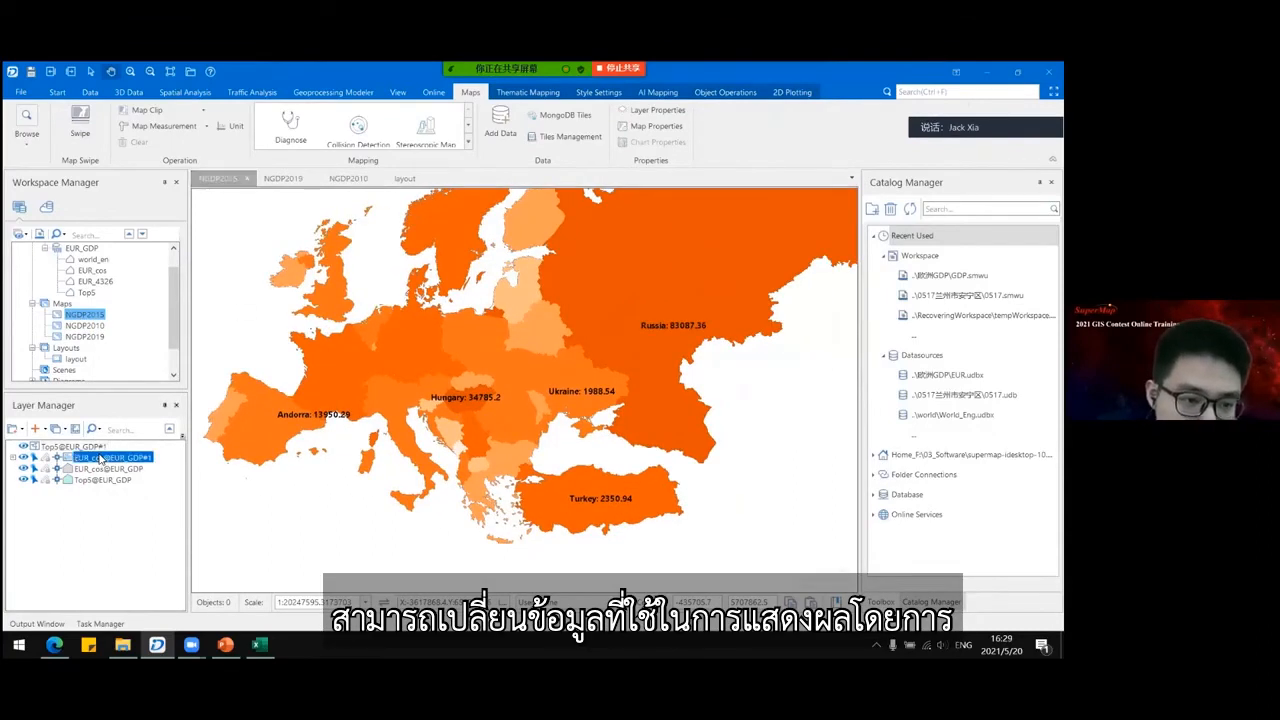
{"action": "right_click", "coordinate": [100, 458]}
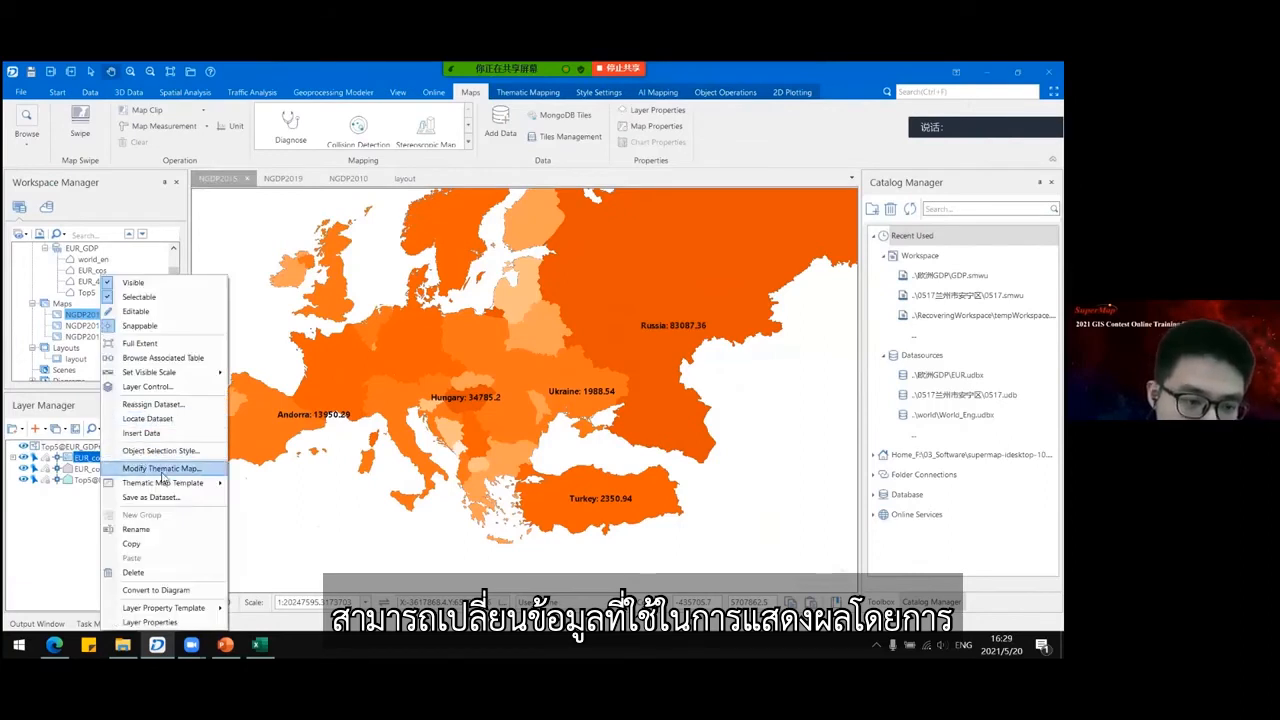
{"action": "left_click", "coordinate": [162, 468]}
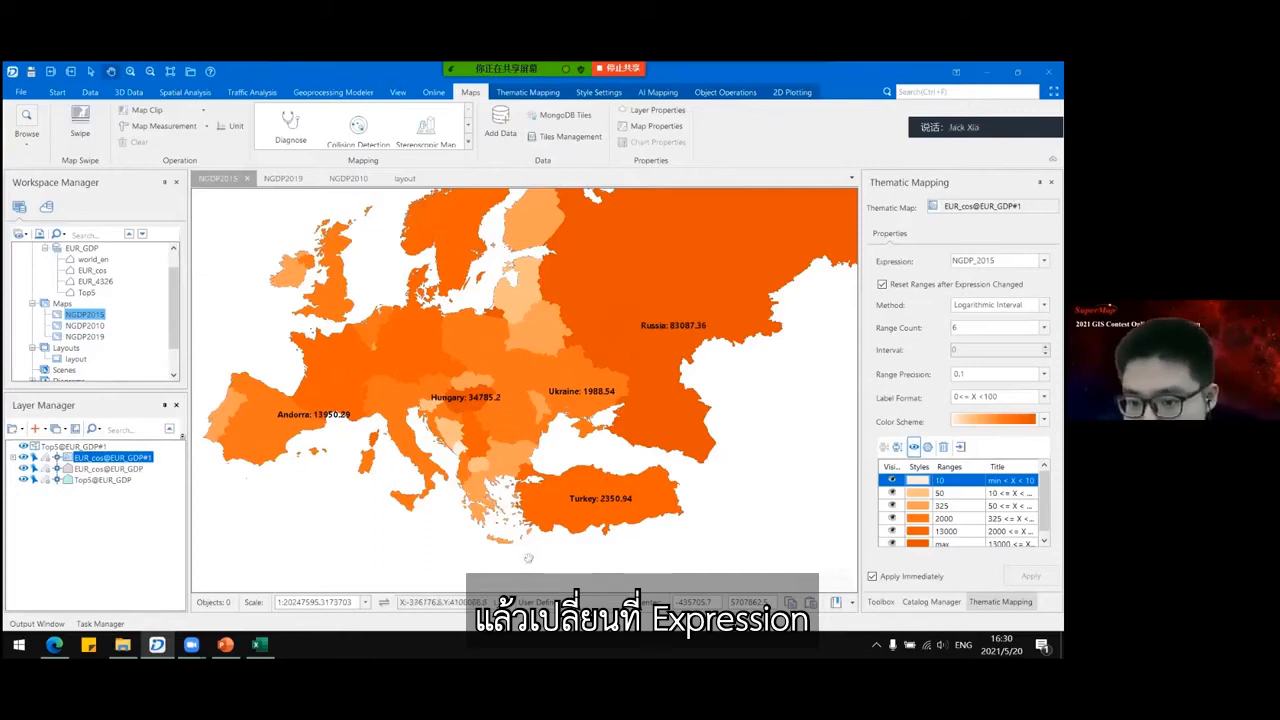
{"action": "mouse_move", "coordinate": [191, 645]}
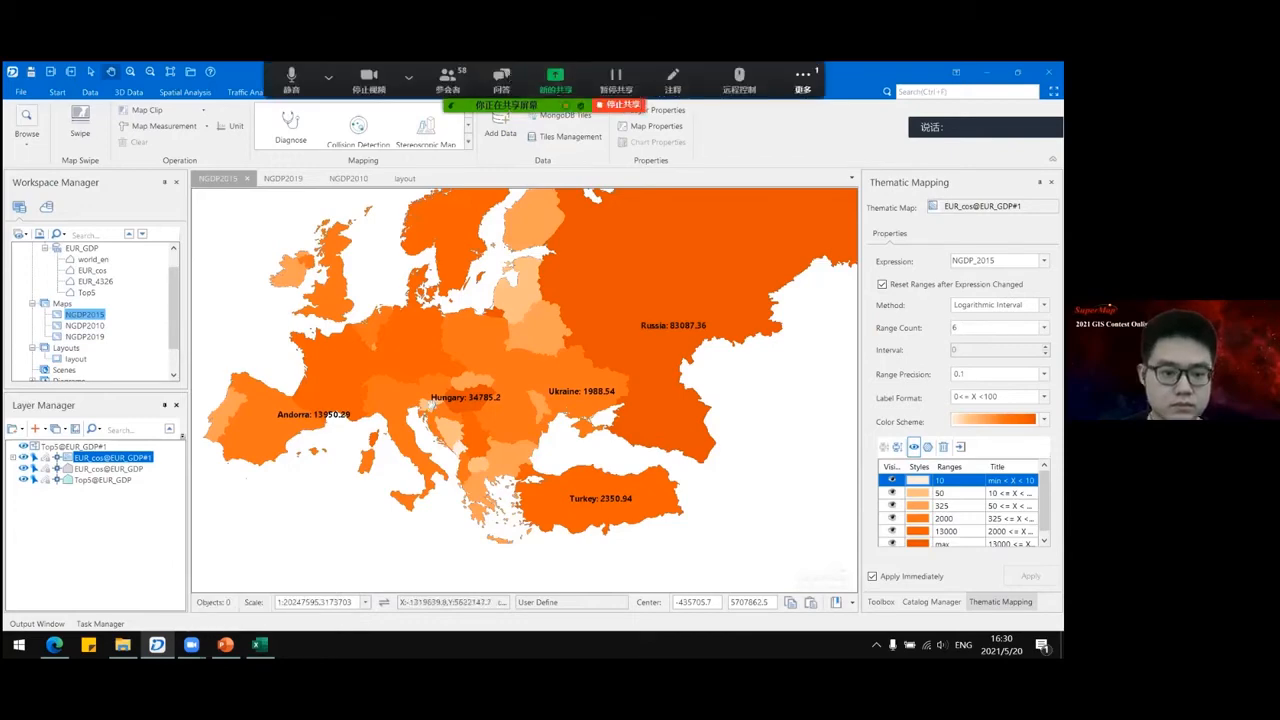
{"action": "left_click", "coordinate": [555, 81]}
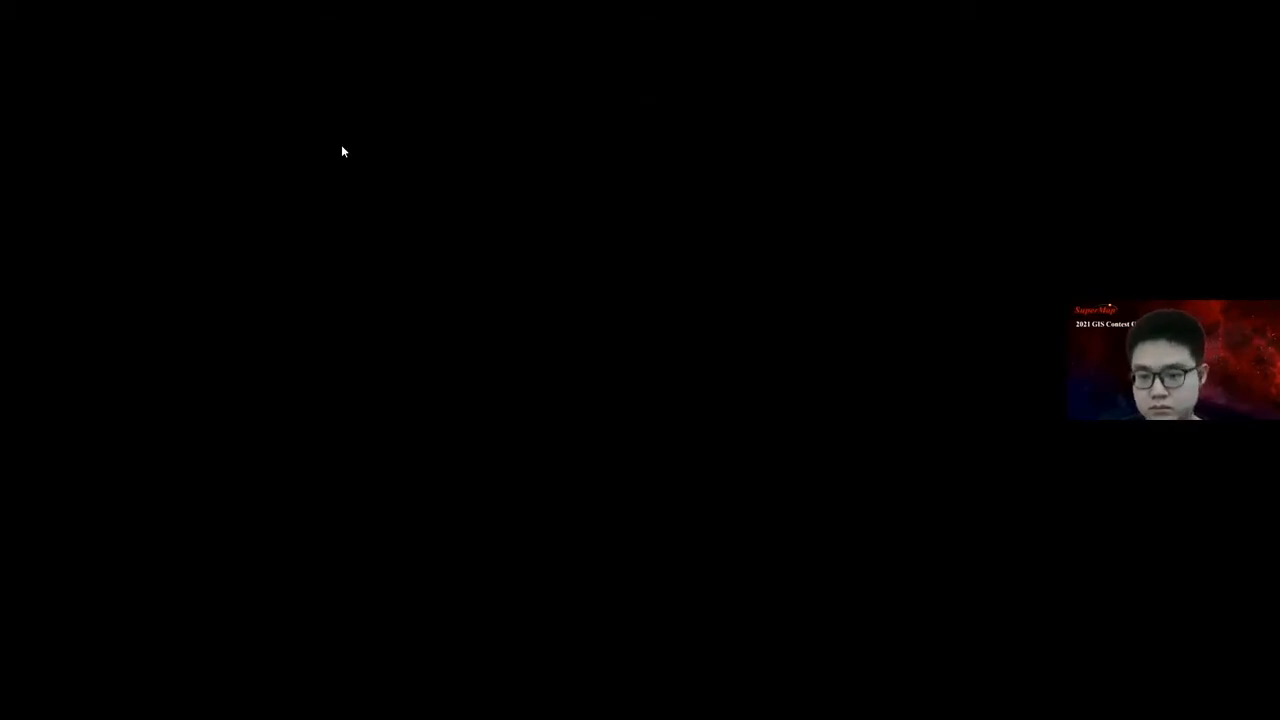